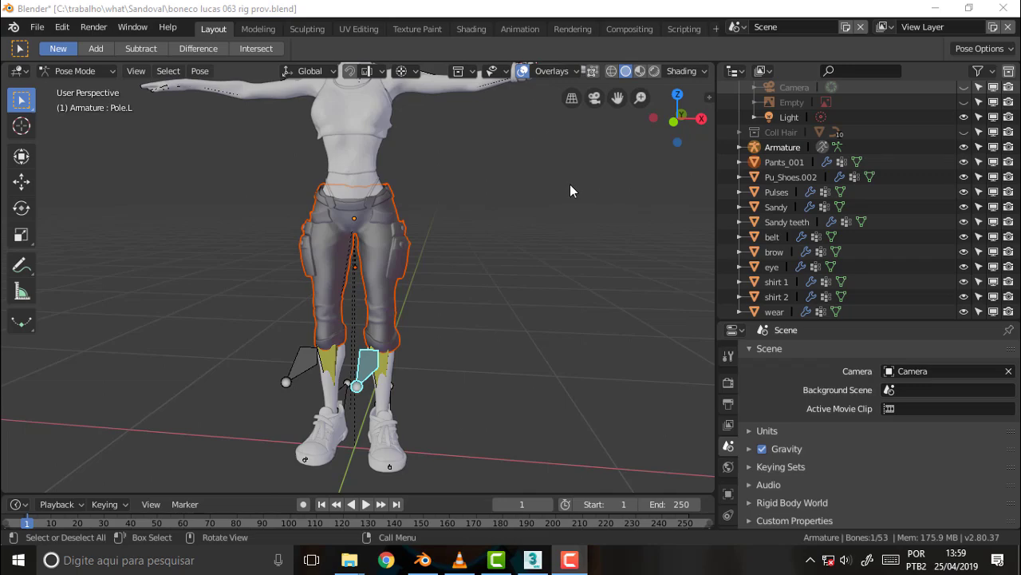
# Step: Orbit around the rigged character's legs, trying a pole-bone move and cancelling it
pyautogui.scroll(2, 570, 184)
pyautogui.scroll(-3, 570, 184)
pyautogui.scroll(5, 570, 184)
pyautogui.moveTo(530, 186)
pyautogui.mouseDown(button='middle')
pyautogui.moveTo(600, 197)
pyautogui.moveTo(493, 197)
pyautogui.moveTo(530, 202)
pyautogui.moveTo(541, 152)
pyautogui.moveTo(542, 170)
pyautogui.mouseUp(button='middle')
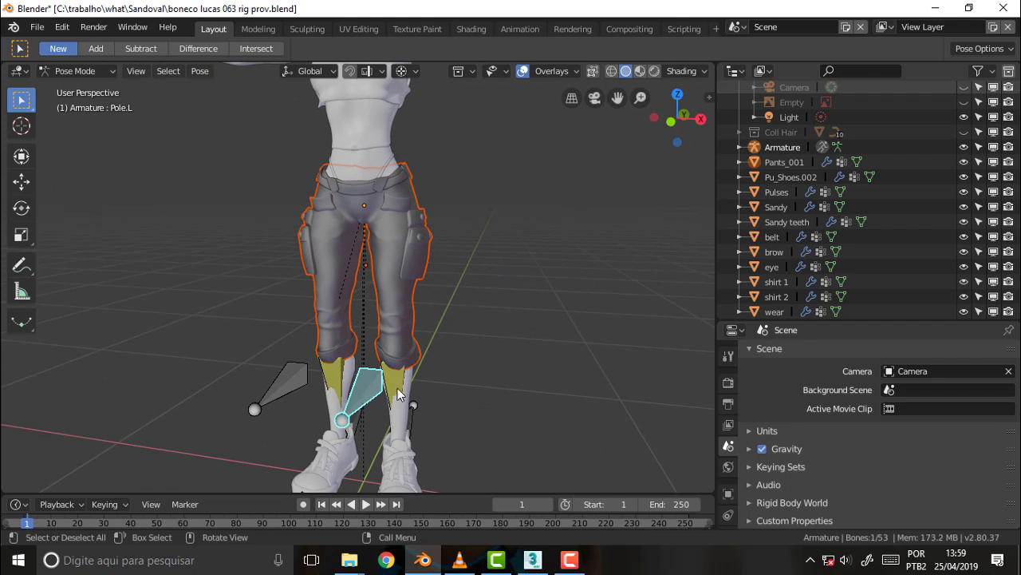
pyautogui.press('g')
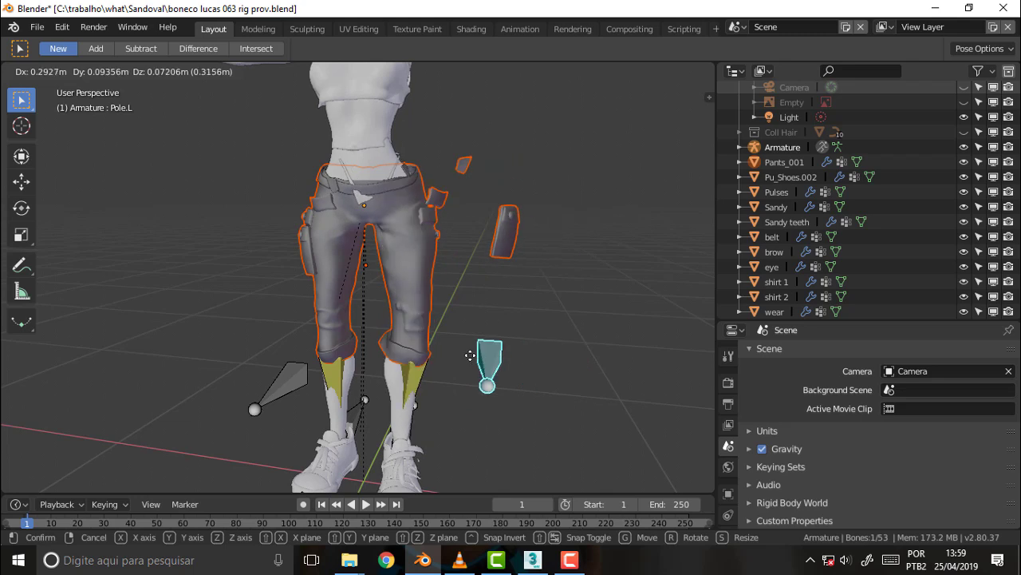
pyautogui.press('Escape')
pyautogui.scroll(1, 532, 252)
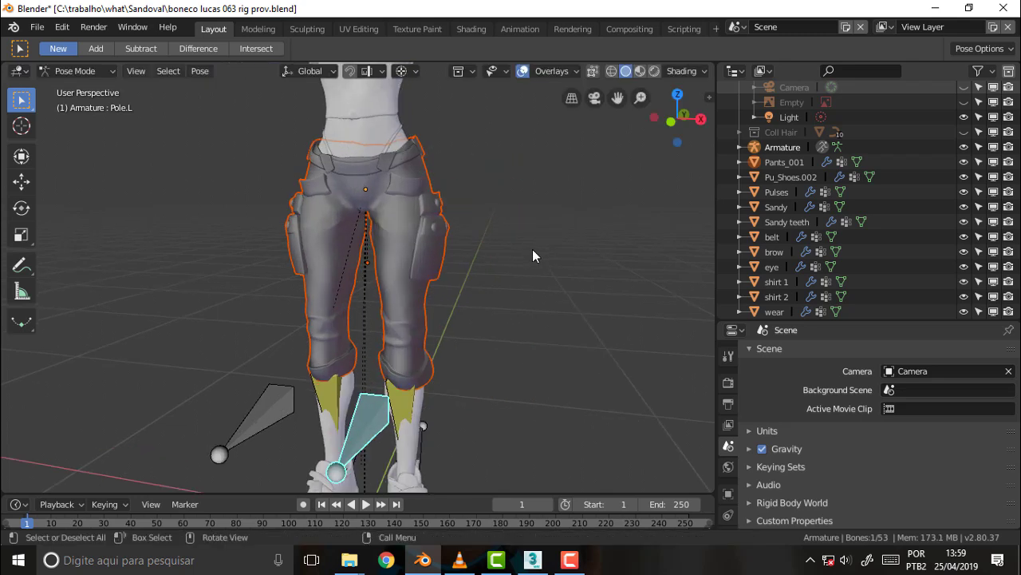
pyautogui.scroll(2, 532, 249)
pyautogui.moveTo(567, 213)
pyautogui.mouseDown(button='middle')
pyautogui.moveTo(582, 218)
pyautogui.moveTo(289, 225)
pyautogui.moveTo(574, 237)
pyautogui.mouseUp(button='middle')
pyautogui.scroll(1, 575, 237)
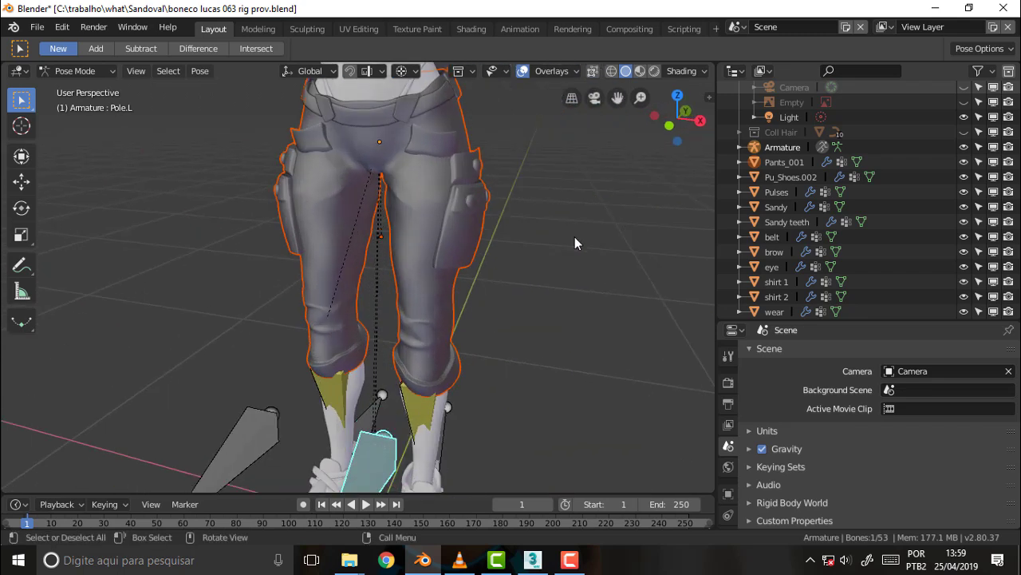
pyautogui.scroll(2, 587, 215)
pyautogui.scroll(-1, 587, 214)
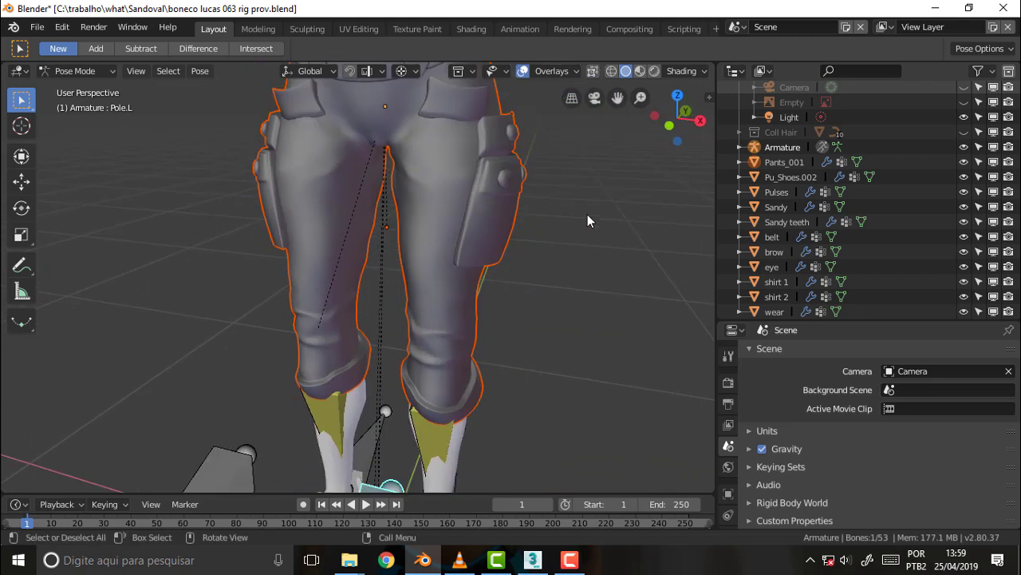
pyautogui.scroll(-1, 587, 213)
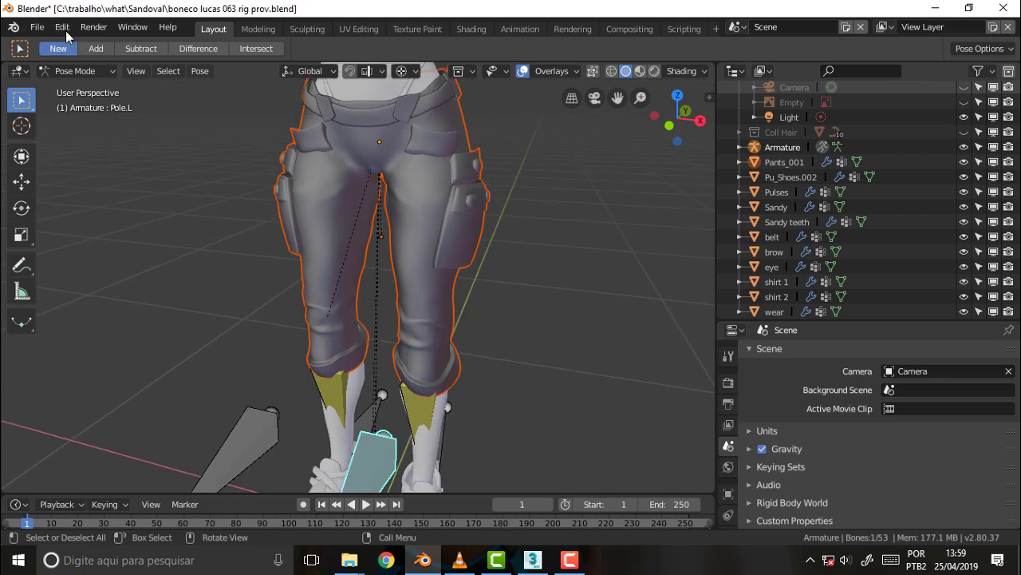
# Step: Start a new General scene and delete the default cube, light and camera
pyautogui.click(37, 27)
pyautogui.moveTo(55, 45)
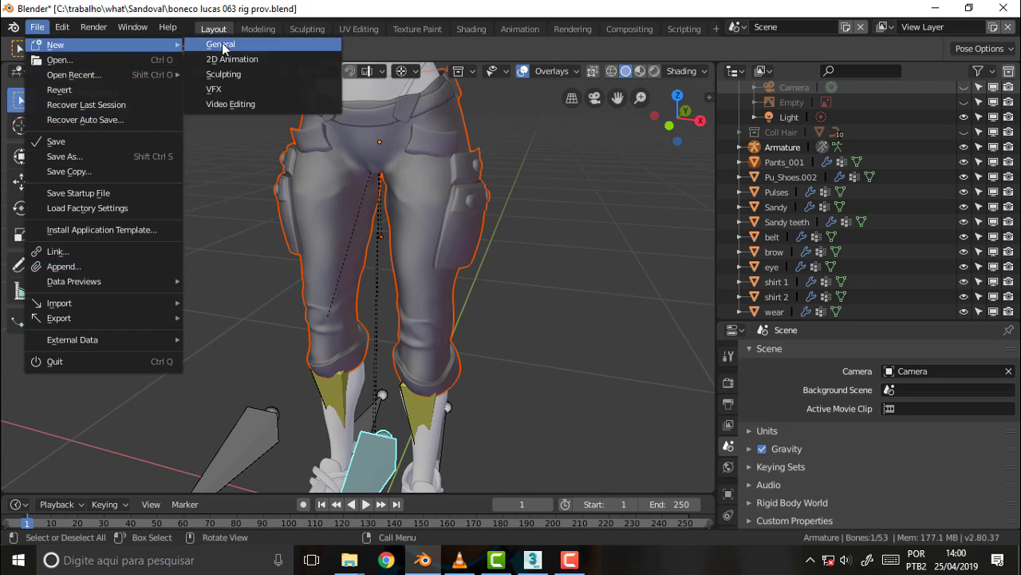
pyautogui.click(224, 45)
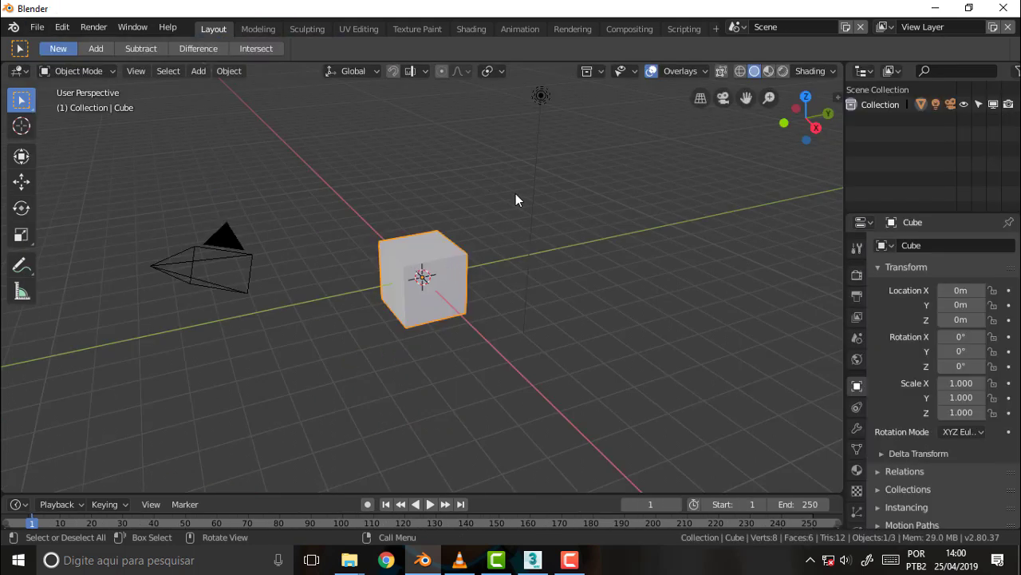
pyautogui.press('Delete')
pyautogui.click(542, 95)
pyautogui.press('Delete')
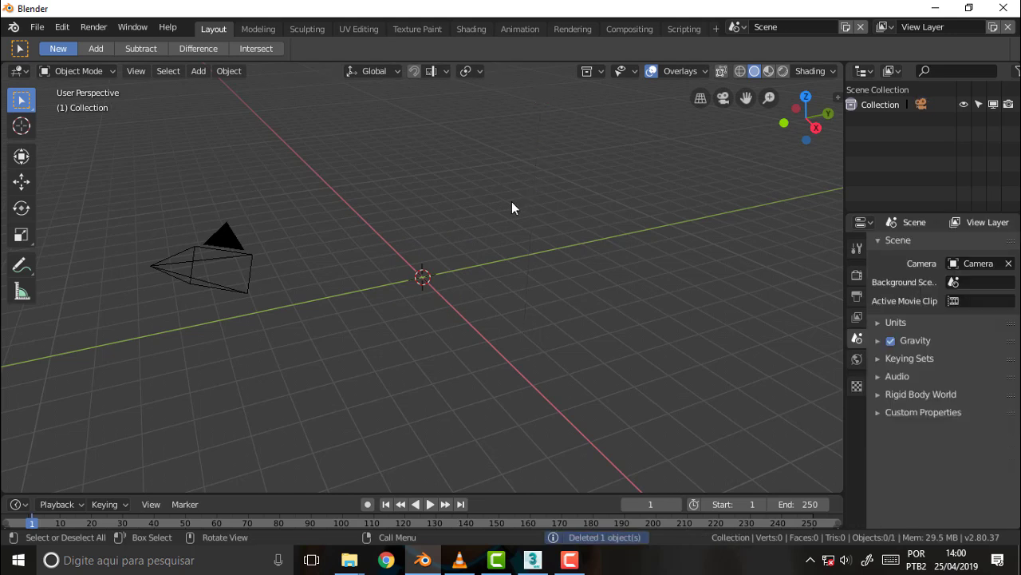
pyautogui.press('a')
pyautogui.press('Delete')
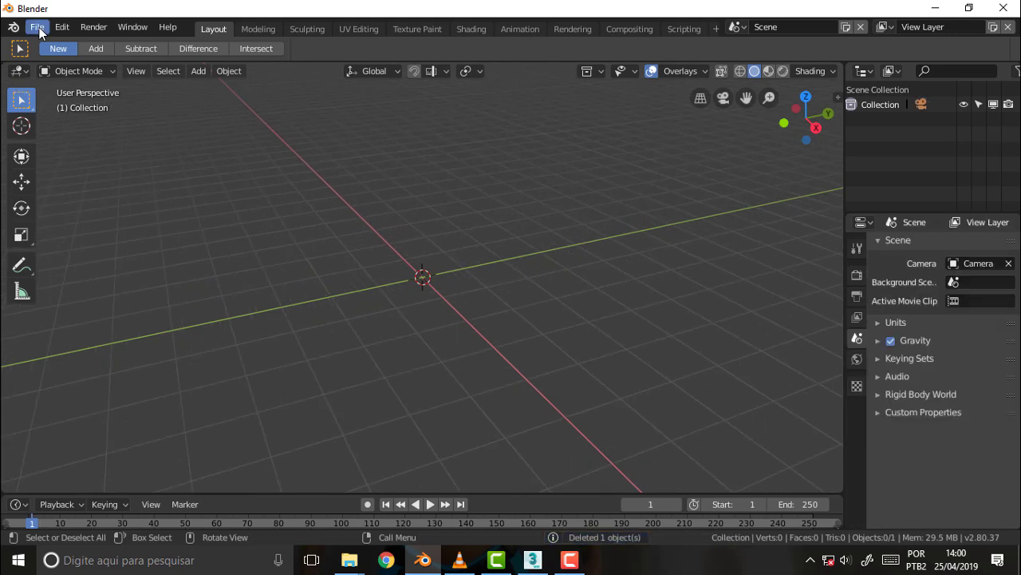
# Step: Append the Pants object from the Object folder of boneco lucas 054 susto.blend
pyautogui.click(38, 29)
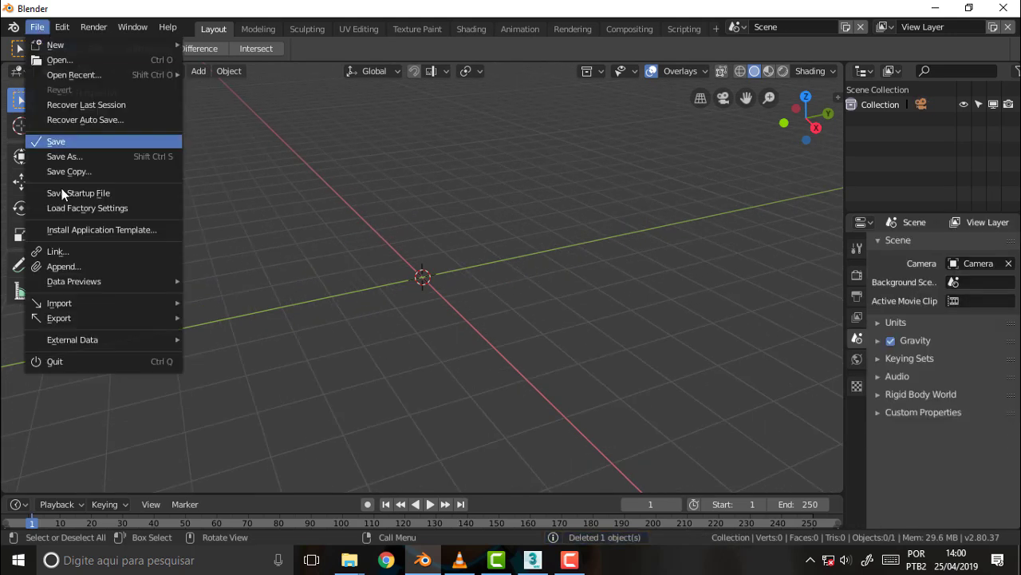
pyautogui.click(73, 274)
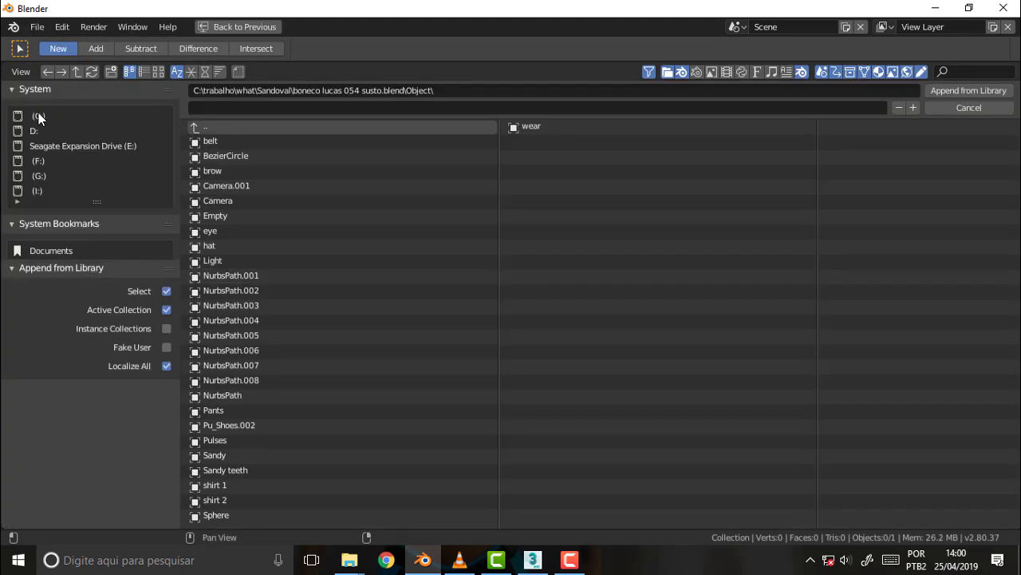
pyautogui.click(201, 126)
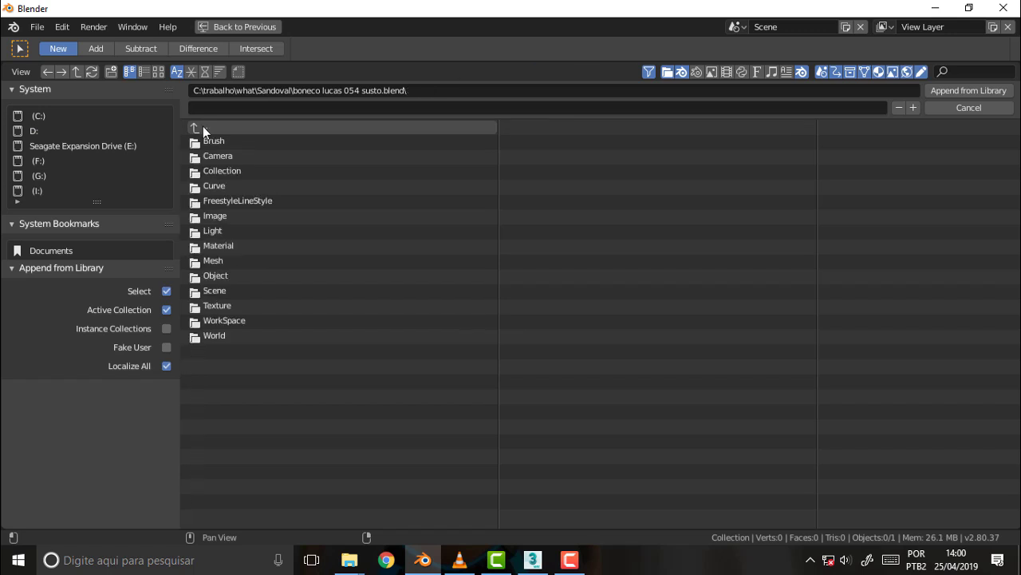
pyautogui.click(226, 278)
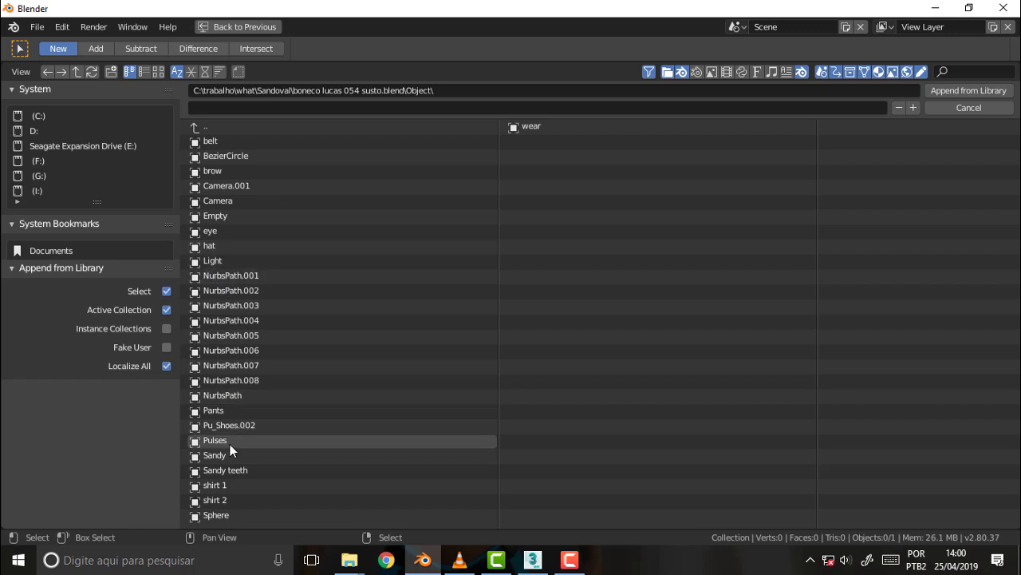
pyautogui.click(227, 411)
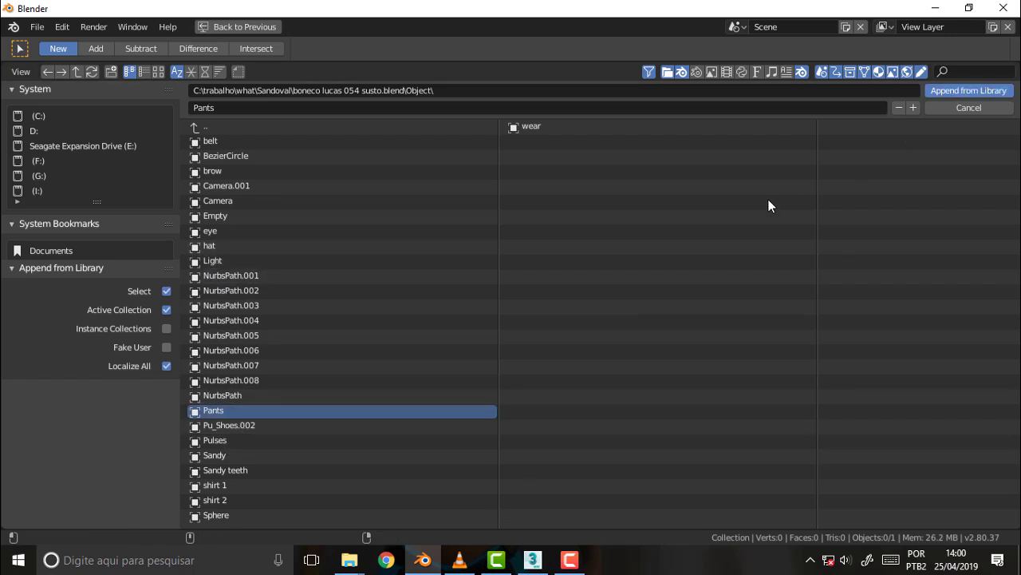
pyautogui.press('Return')
pyautogui.scroll(2, 494, 214)
pyautogui.scroll(3, 494, 214)
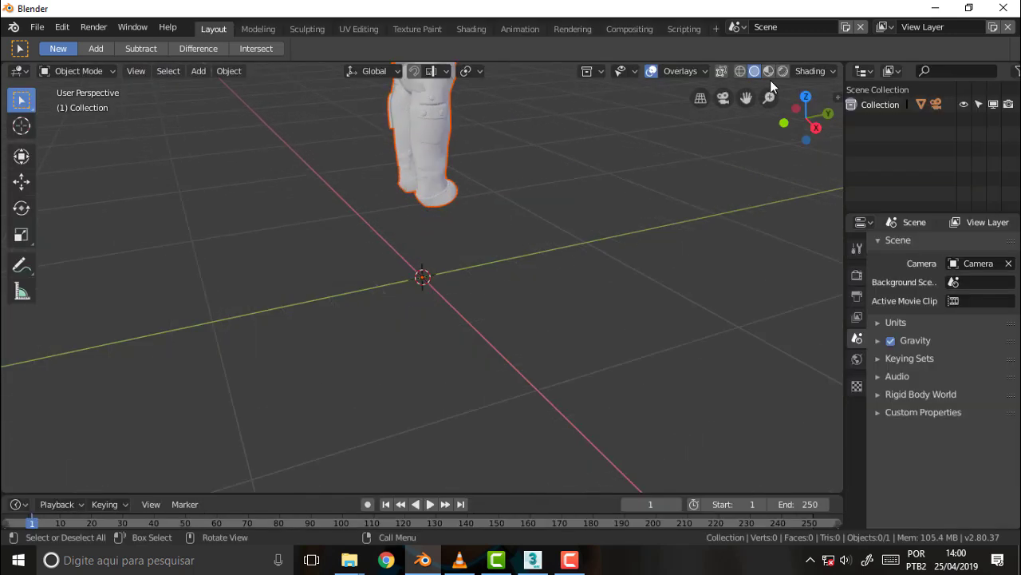
# Step: Select Pants in the Outliner and delete its Mirror modifier
pyautogui.keyDown('shift'); pyautogui.scroll(5, 521, 224); pyautogui.keyUp('shift')
pyautogui.scroll(4, 495, 239)
pyautogui.scroll(2, 495, 238)
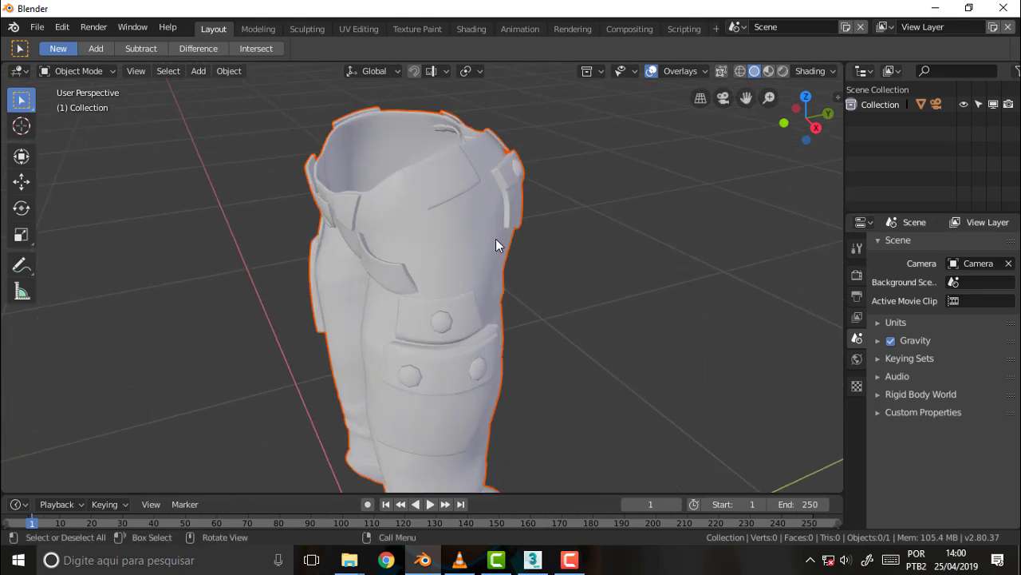
pyautogui.moveTo(495, 239)
pyautogui.mouseDown(button='middle')
pyautogui.moveTo(701, 211)
pyautogui.moveTo(605, 211)
pyautogui.moveTo(613, 208)
pyautogui.mouseUp(button='middle')
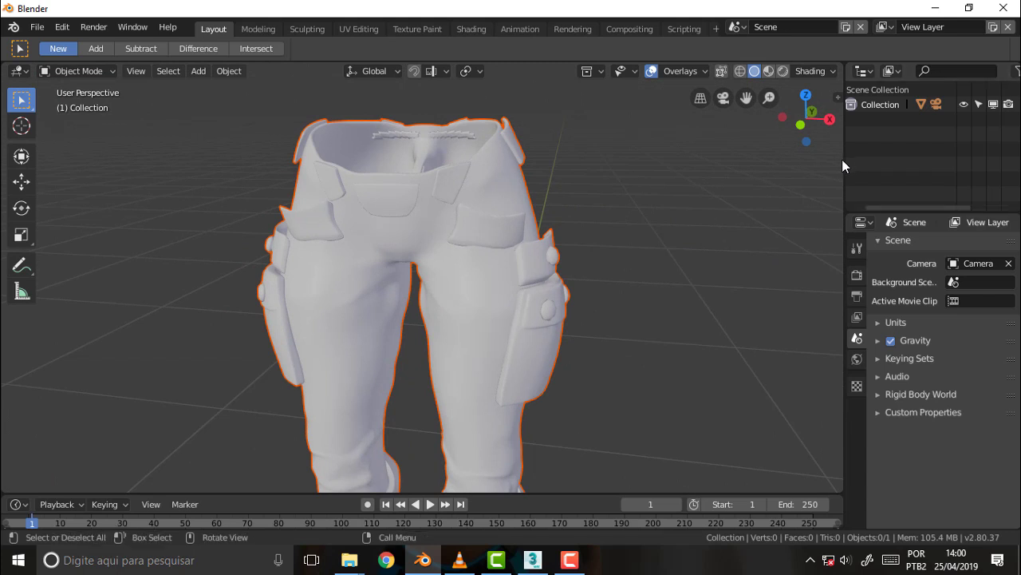
pyautogui.moveTo(844, 159); pyautogui.dragTo(711, 159)
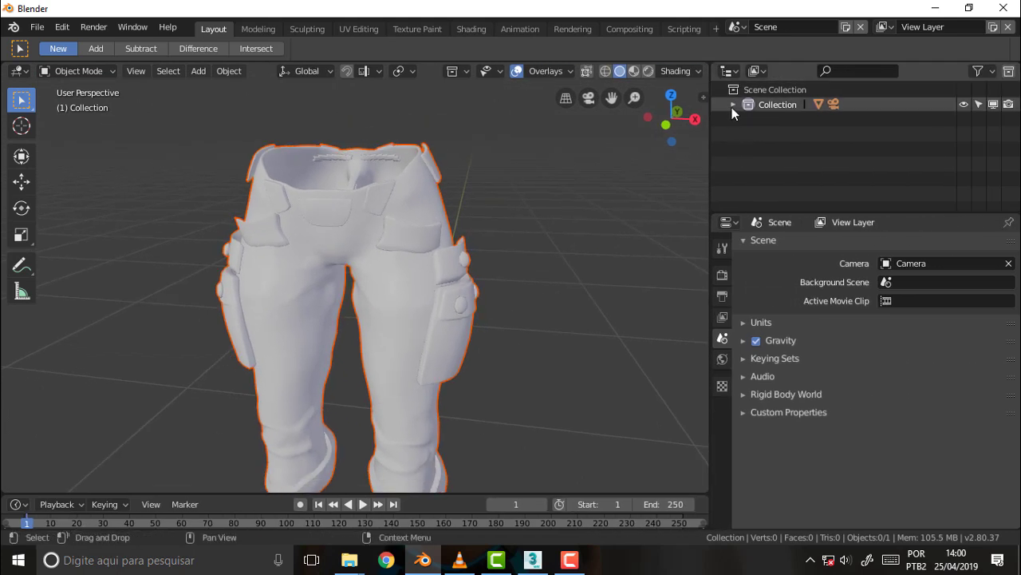
pyautogui.click(733, 104)
pyautogui.click(791, 133)
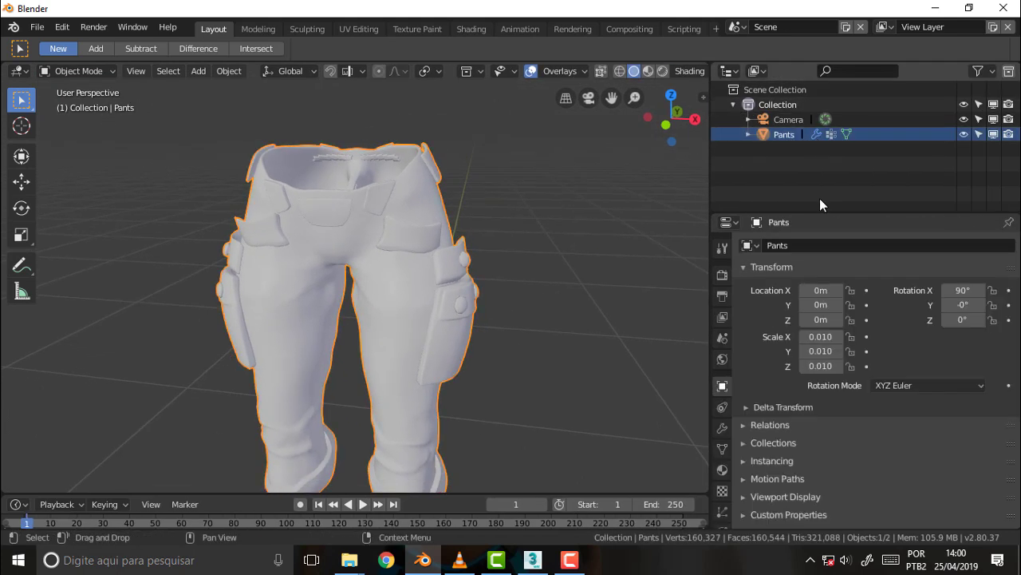
pyautogui.click(723, 428)
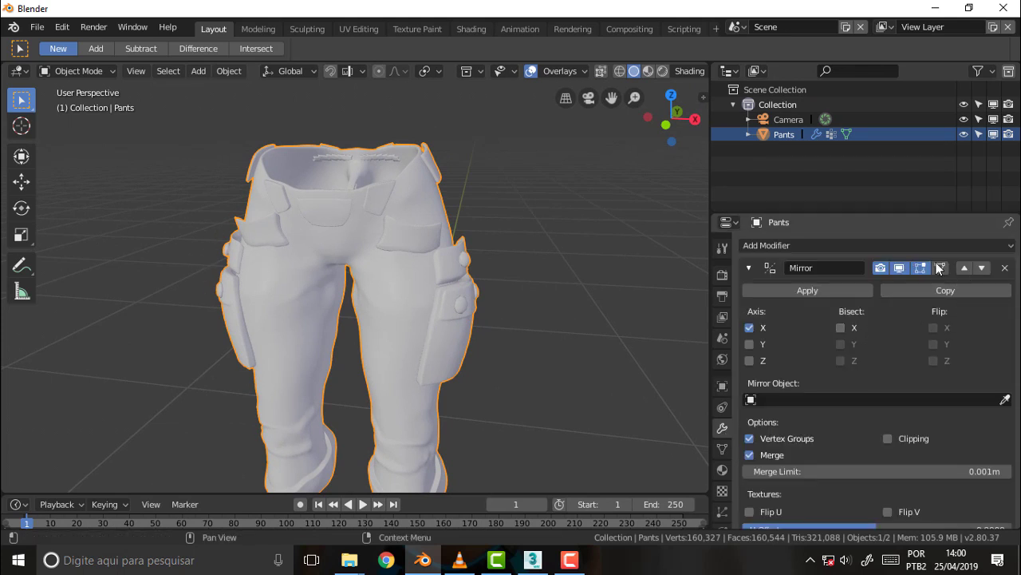
pyautogui.click(1004, 267)
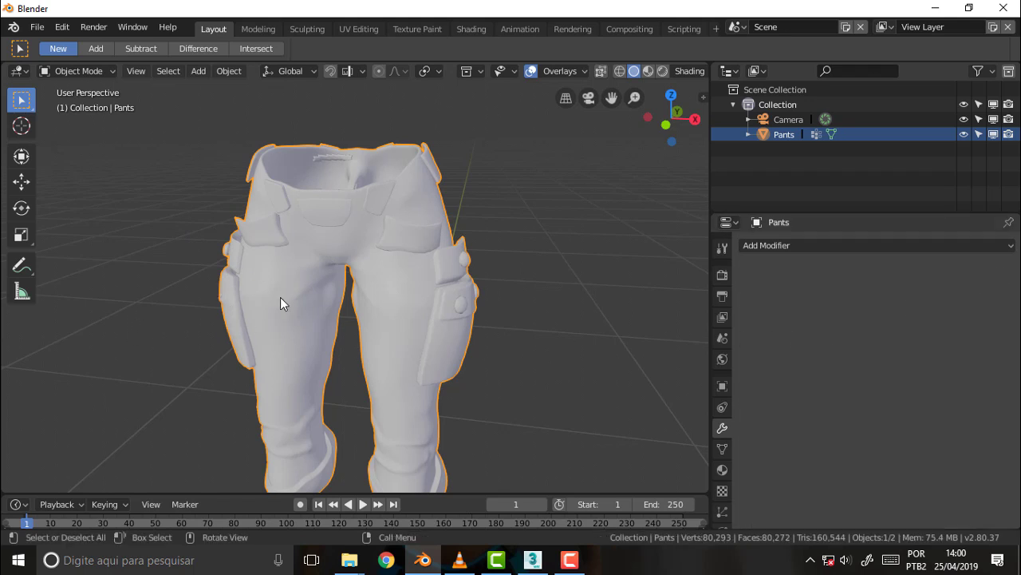
# Step: Switch to a front orthographic view of the pants with Numpad 1
pyautogui.scroll(-3, 466, 239)
pyautogui.scroll(3, 470, 239)
pyautogui.press('KP_1')
pyautogui.scroll(2, 490, 195)
pyautogui.scroll(1, 490, 195)
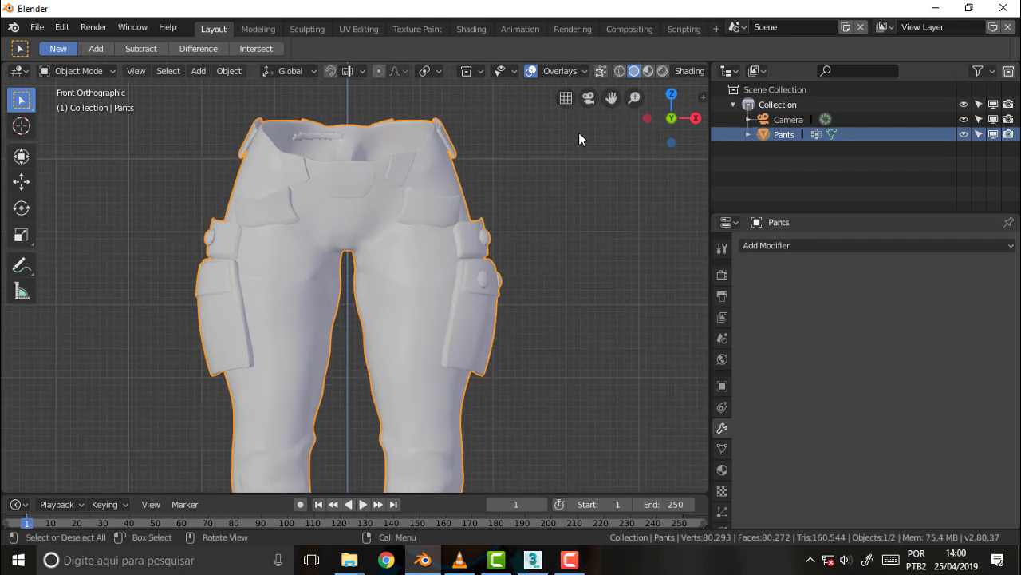
pyautogui.scroll(-2, 577, 155)
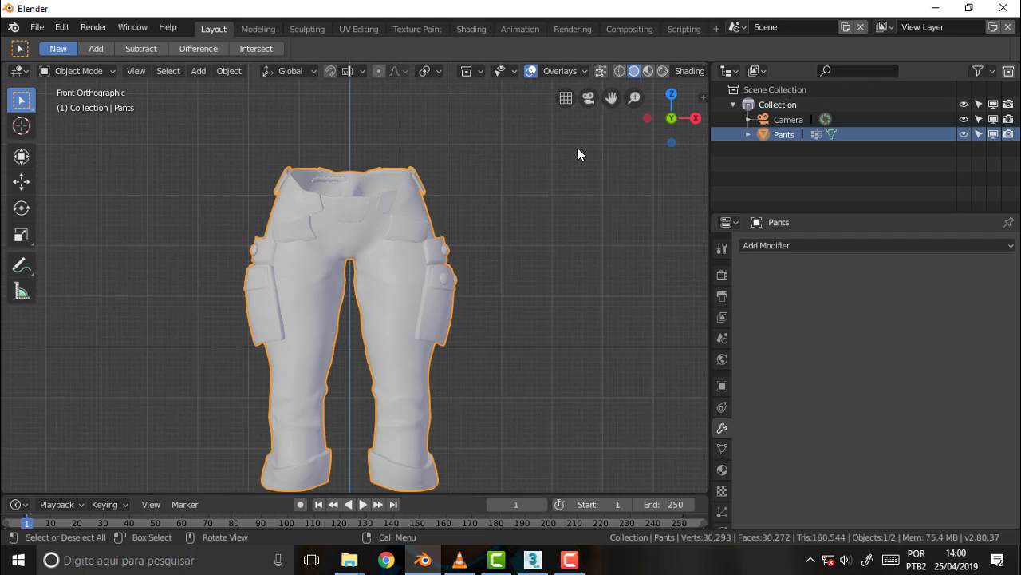
pyautogui.scroll(2, 578, 148)
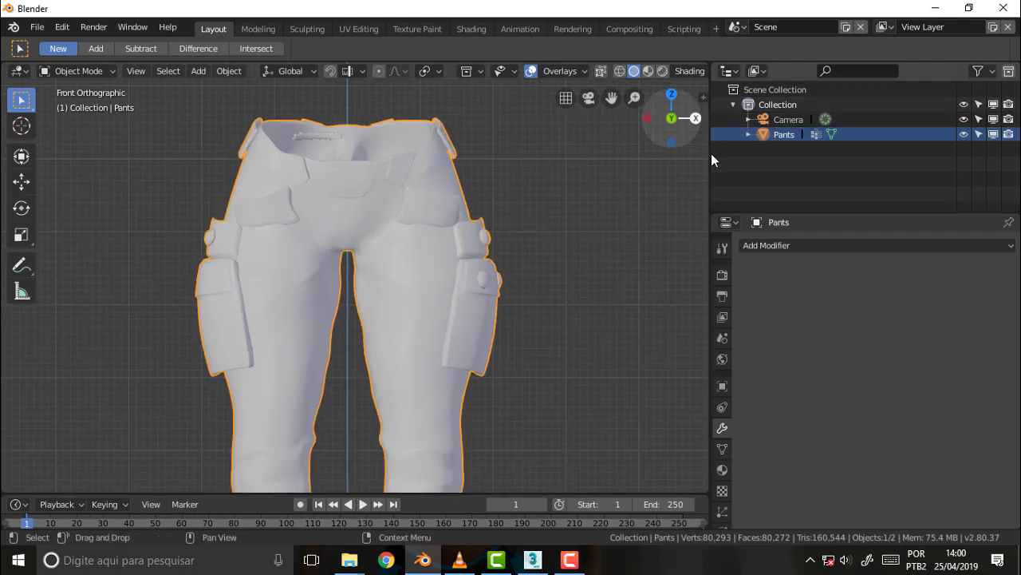
# Step: Turn on X-ray and switch the Pants object into Edit Mode
pyautogui.moveTo(710, 158); pyautogui.dragTo(805, 157)
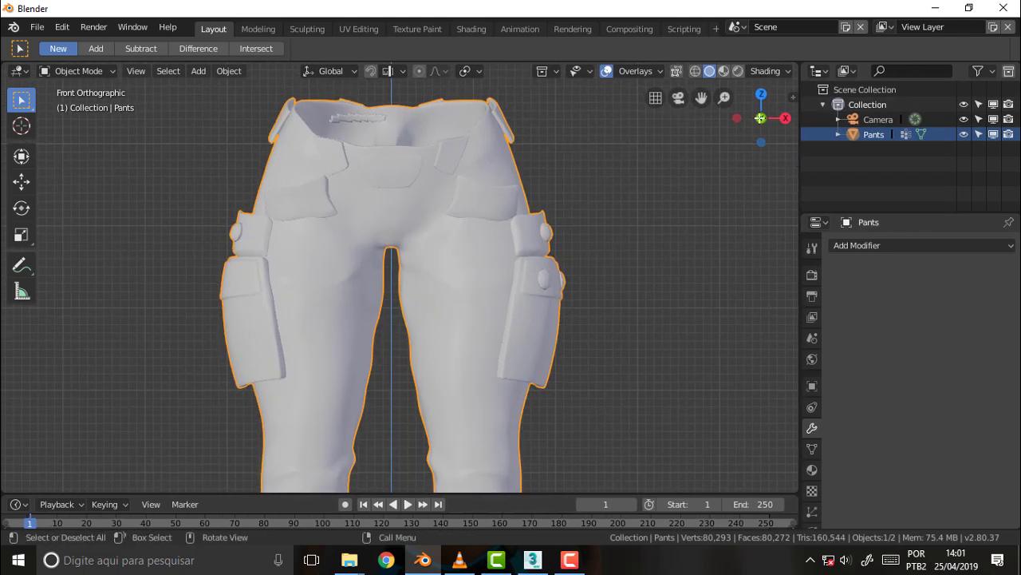
pyautogui.click(677, 70)
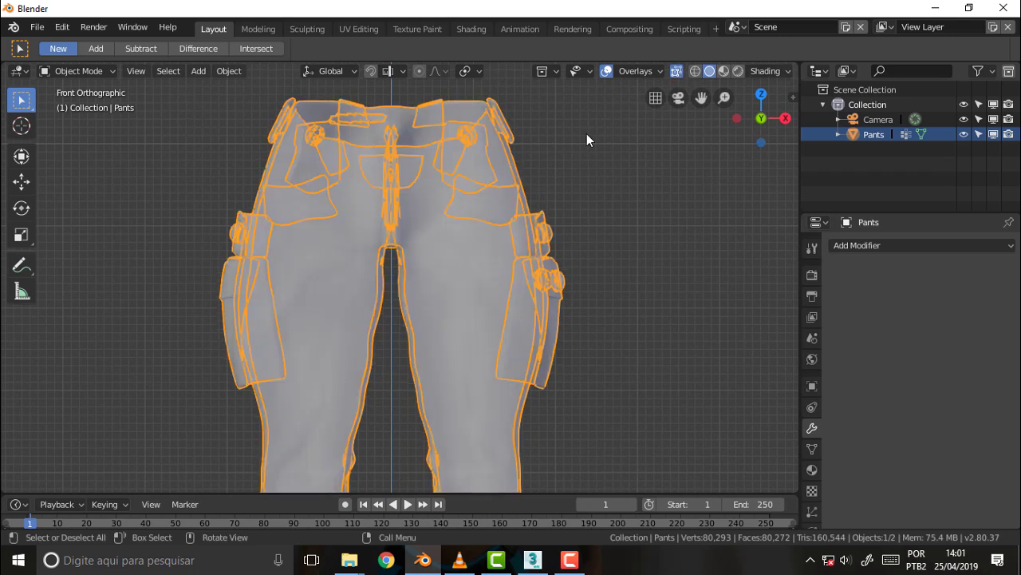
pyautogui.scroll(-2, 588, 134)
pyautogui.click(83, 69)
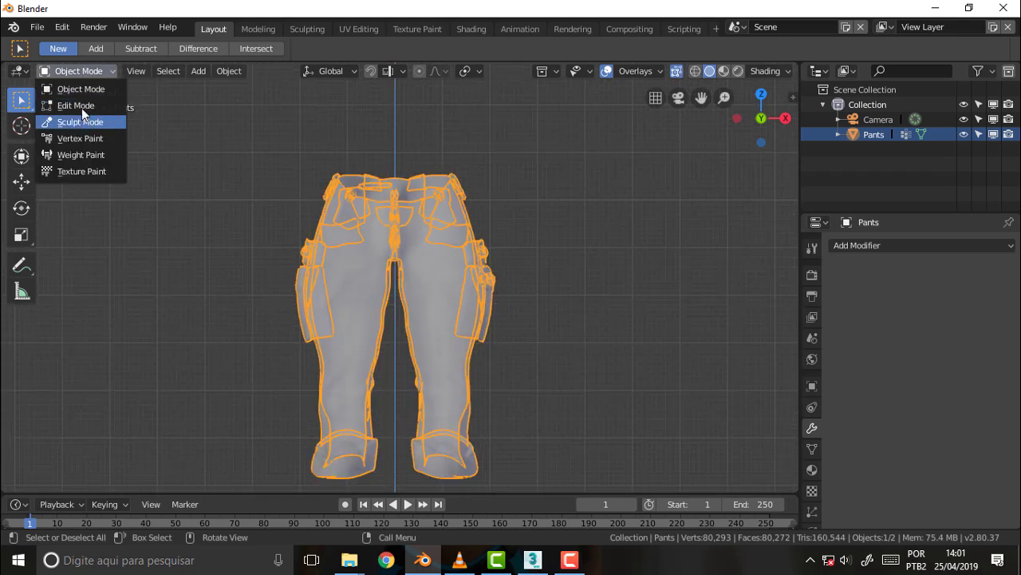
pyautogui.click(80, 104)
# Step: Zoom in on the pants mesh and turn X-ray off with Alt+Z
pyautogui.scroll(3, 442, 233)
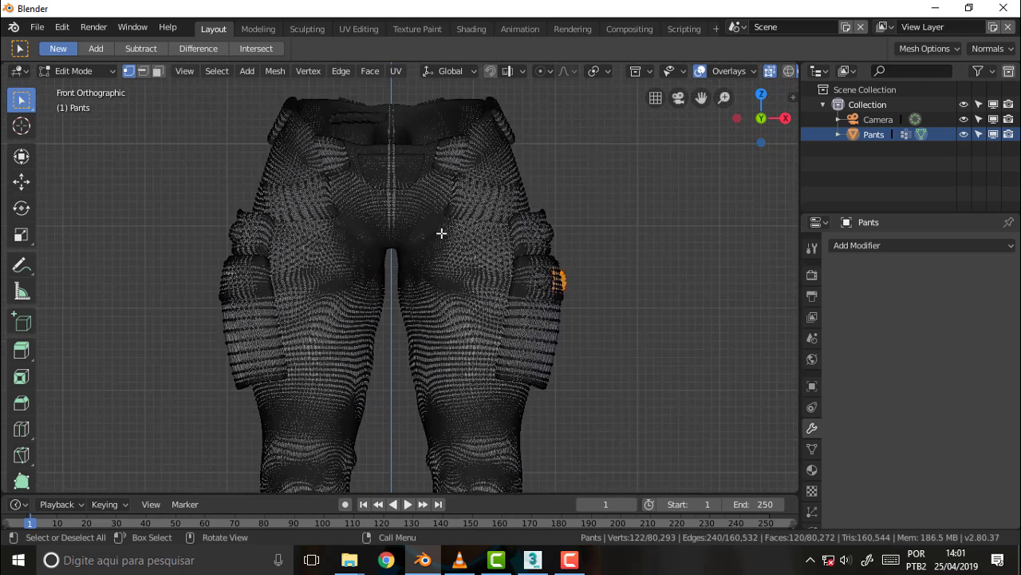
pyautogui.scroll(3, 441, 233)
pyautogui.scroll(-2, 441, 233)
pyautogui.scroll(-1, 443, 233)
pyautogui.scroll(-3, 292, 221)
pyautogui.scroll(4, 303, 220)
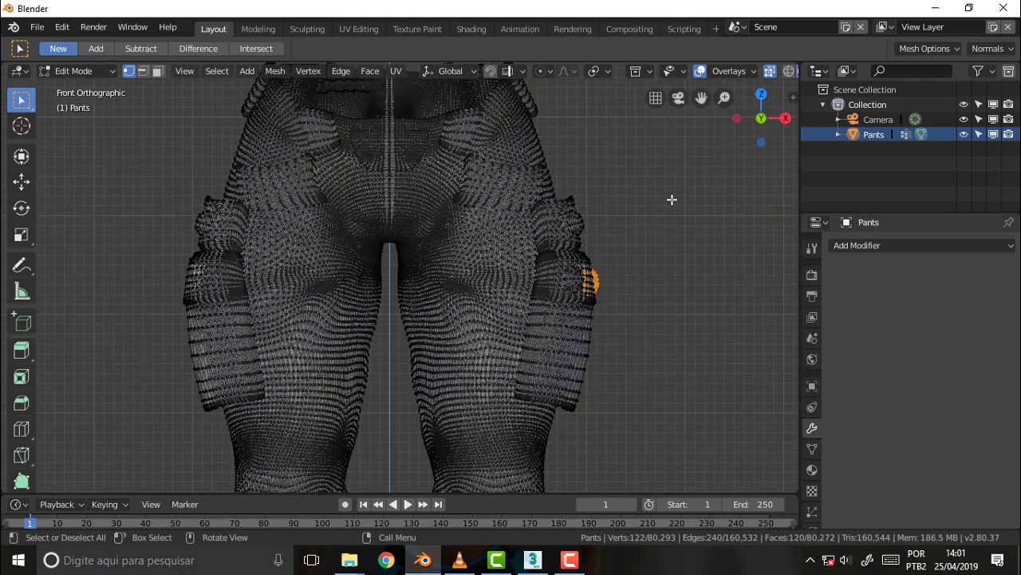
pyautogui.scroll(2, 678, 197)
pyautogui.scroll(-1, 679, 197)
pyautogui.scroll(-1, 679, 197)
pyautogui.scroll(-3, 728, 141)
pyautogui.scroll(1, 729, 141)
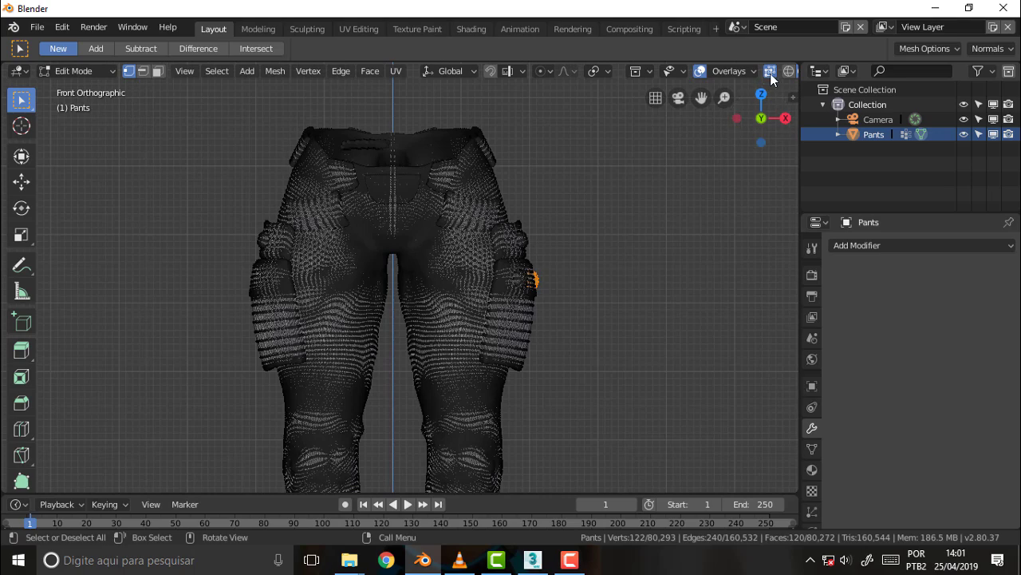
pyautogui.hotkey('alt', 'z')
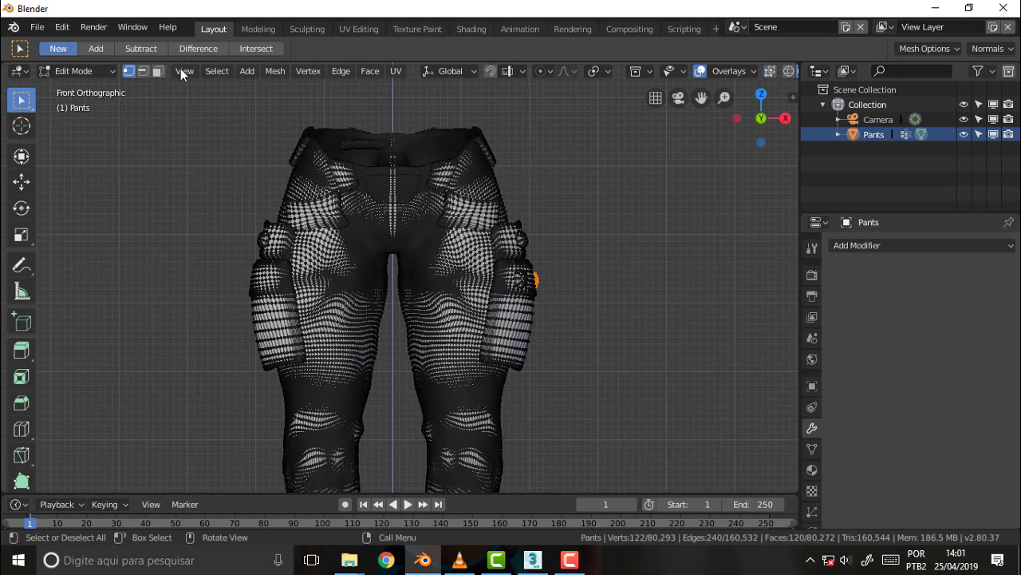
# Step: In face select mode, delete the vertical seam face strip at the crotch
pyautogui.click(157, 71)
pyautogui.scroll(2, 586, 141)
pyautogui.moveTo(585, 142)
pyautogui.mouseDown(button='middle')
pyautogui.moveTo(586, 244)
pyautogui.moveTo(476, 263)
pyautogui.mouseUp(button='middle')
pyautogui.scroll(-2, 476, 261)
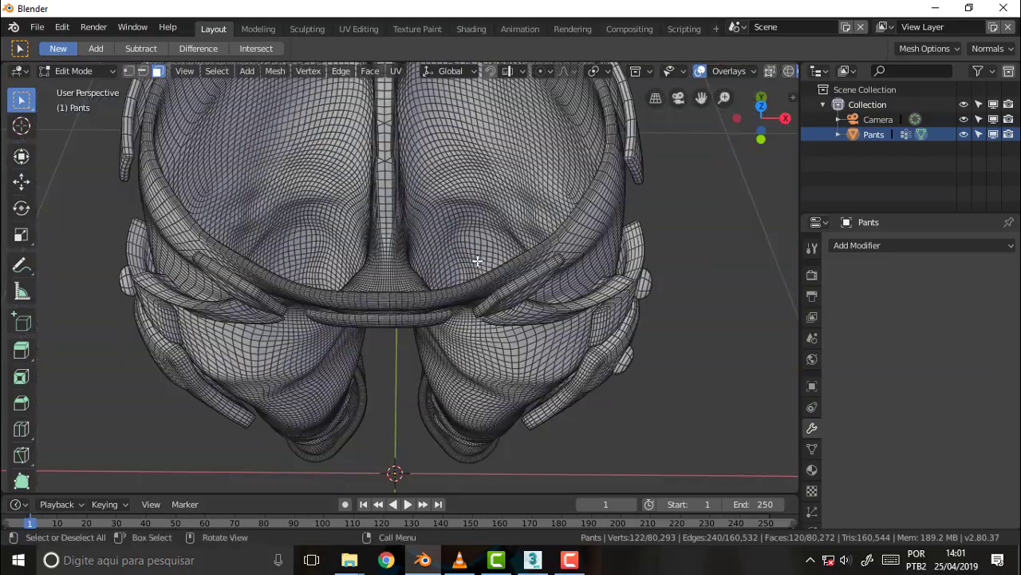
pyautogui.scroll(2, 476, 261)
pyautogui.scroll(2, 478, 239)
pyautogui.scroll(2, 479, 212)
pyautogui.moveTo(478, 212)
pyautogui.mouseDown(button='middle')
pyautogui.moveTo(498, 227)
pyautogui.moveTo(485, 217)
pyautogui.mouseUp(button='middle')
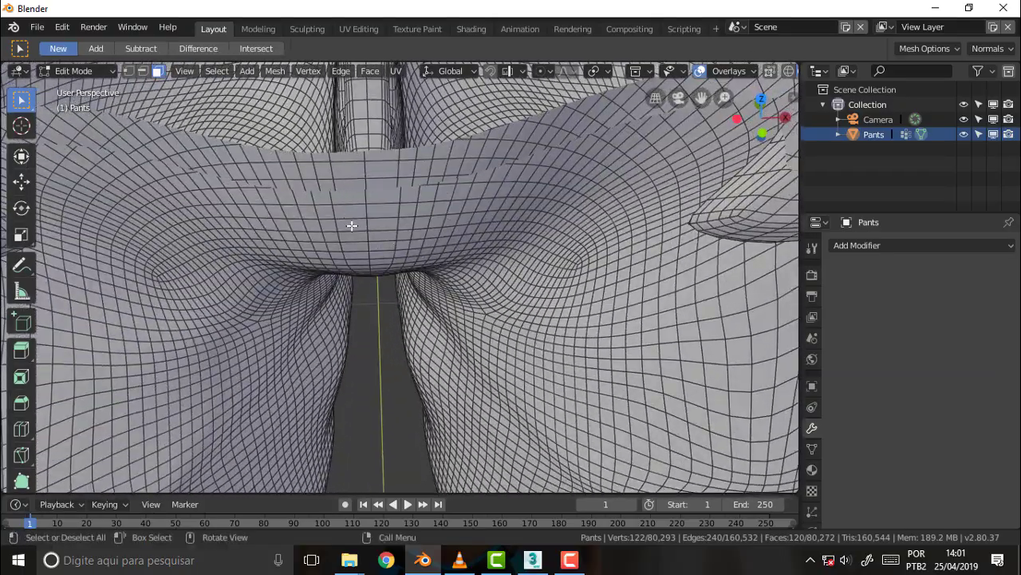
pyautogui.keyDown('alt'); pyautogui.click(350, 216); pyautogui.keyUp('alt')
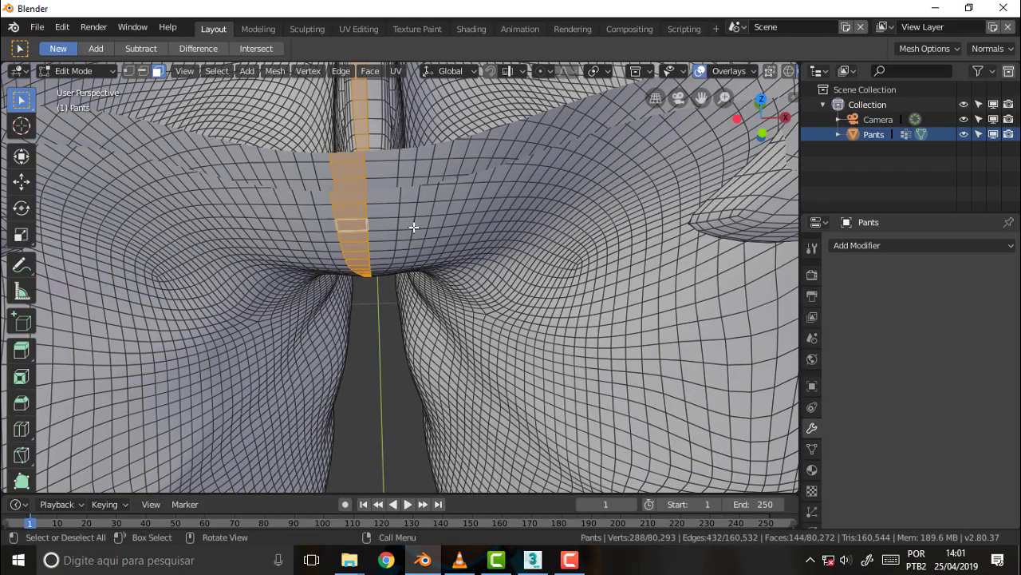
pyautogui.scroll(-4, 412, 227)
pyautogui.moveTo(559, 168); pyautogui.dragTo(96, 87, button='middle')
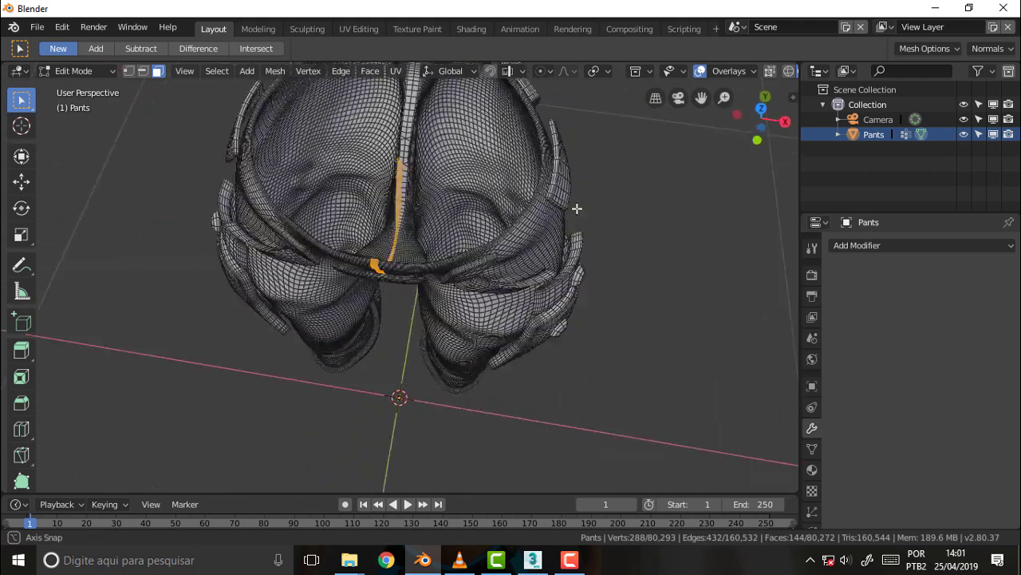
pyautogui.moveTo(97, 86); pyautogui.dragTo(577, 207, button='middle')
pyautogui.moveTo(659, 168)
pyautogui.mouseDown(button='middle')
pyautogui.moveTo(657, 157)
pyautogui.moveTo(609, 152)
pyautogui.moveTo(654, 133)
pyautogui.mouseUp(button='middle')
pyautogui.press('x')
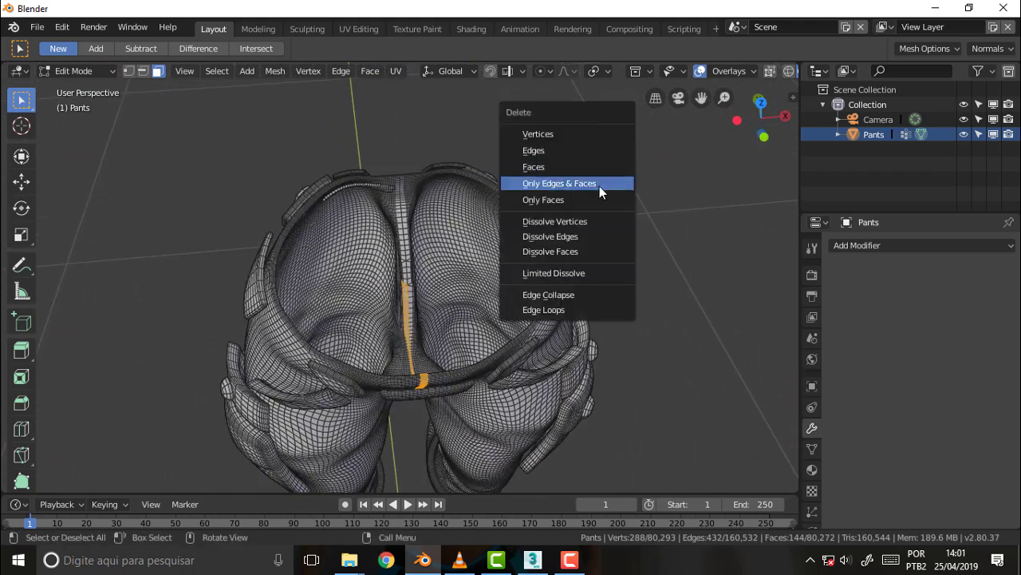
pyautogui.click(632, 170)
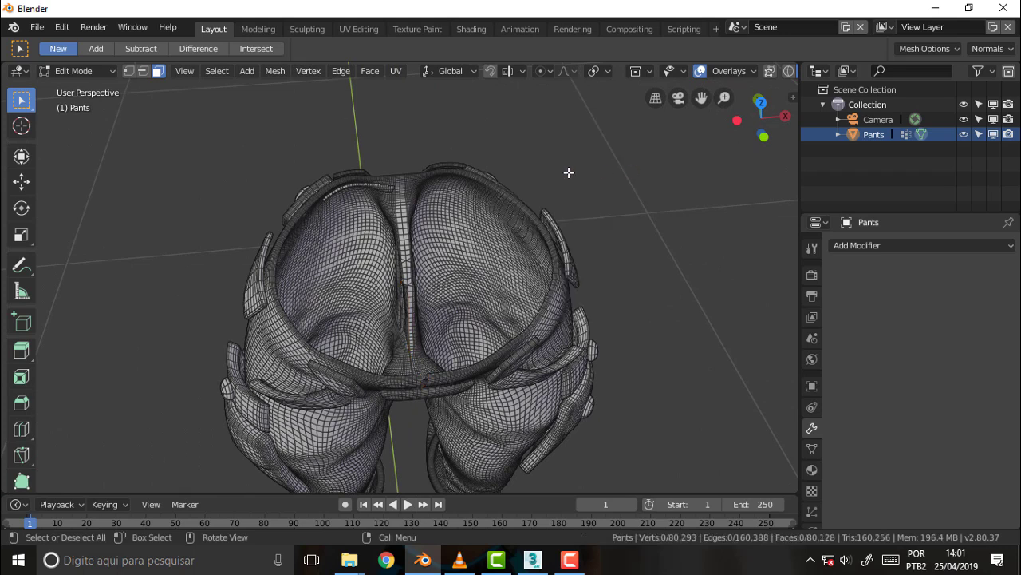
# Step: Delete the seam face strip running down the back of the pants
pyautogui.scroll(2, 480, 216)
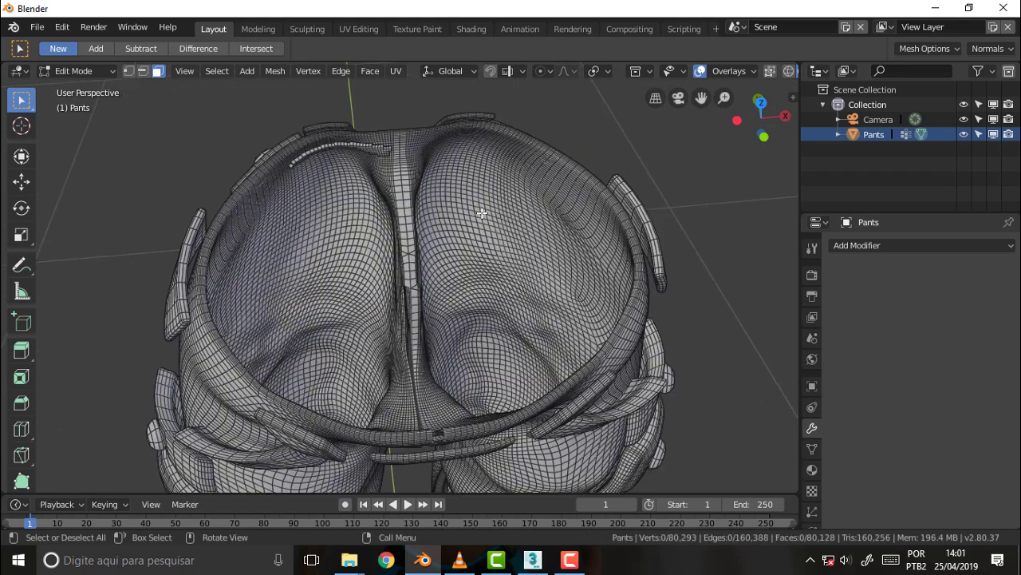
pyautogui.keyDown('alt'); pyautogui.click(402, 231); pyautogui.keyUp('alt')
pyautogui.moveTo(670, 132)
pyautogui.mouseDown(button='middle')
pyautogui.moveTo(10, 110)
pyautogui.moveTo(609, 136)
pyautogui.mouseUp(button='middle')
pyautogui.press('x')
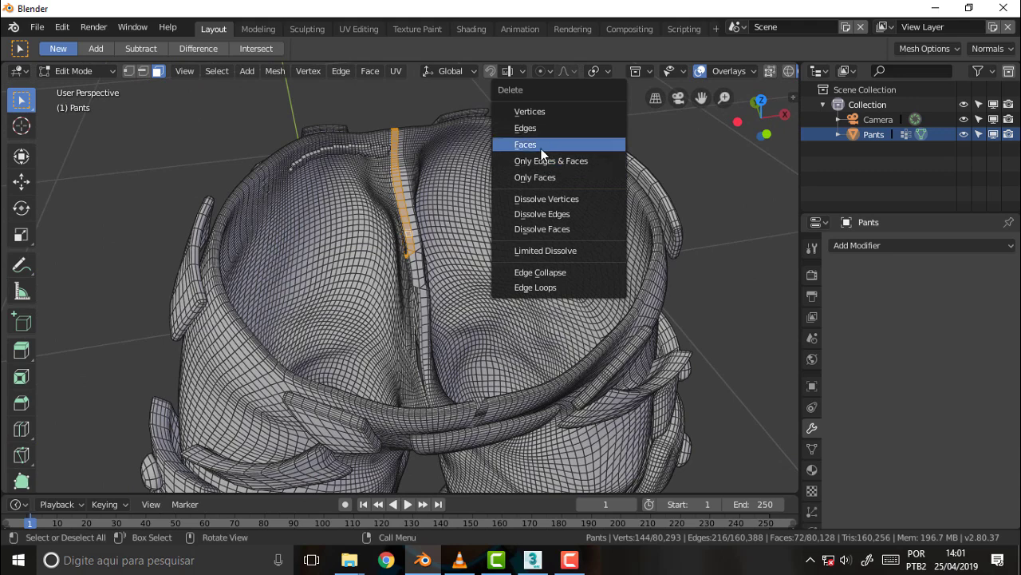
pyautogui.press('Return')
# Step: Delete the four small crease faces and the remaining small crease strip
pyautogui.moveTo(641, 141)
pyautogui.mouseDown(button='middle')
pyautogui.moveTo(661, 141)
pyautogui.moveTo(615, 137)
pyautogui.moveTo(440, 251)
pyautogui.mouseUp(button='middle')
pyautogui.scroll(4, 439, 250)
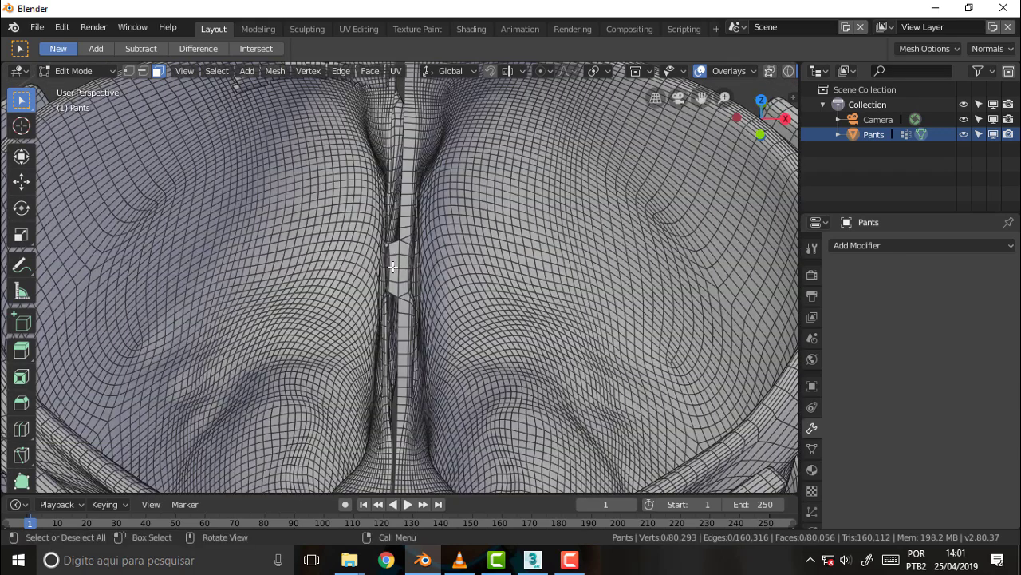
pyautogui.keyDown('alt'); pyautogui.click(393, 266); pyautogui.keyUp('alt')
pyautogui.press('x')
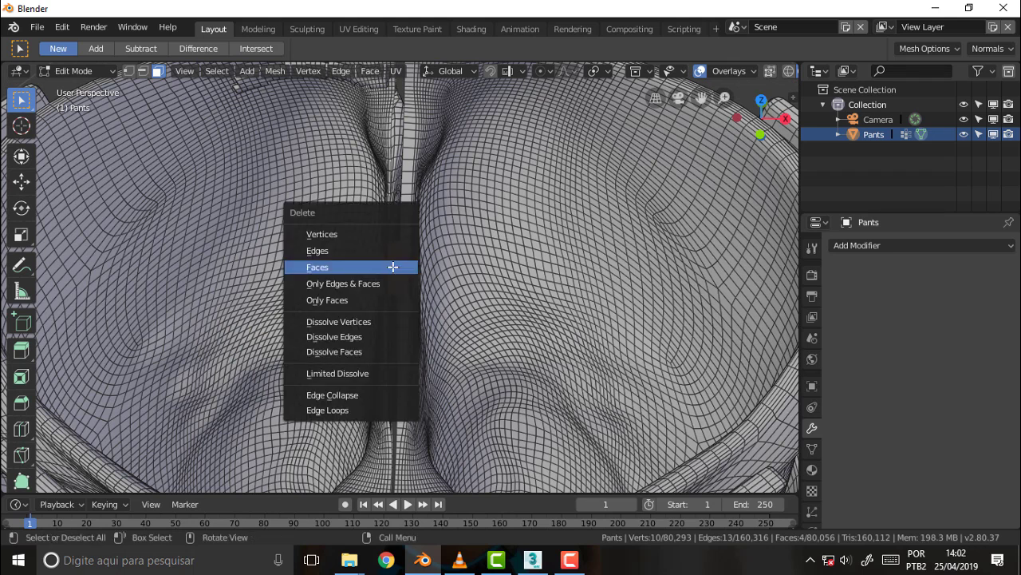
pyautogui.click(380, 269)
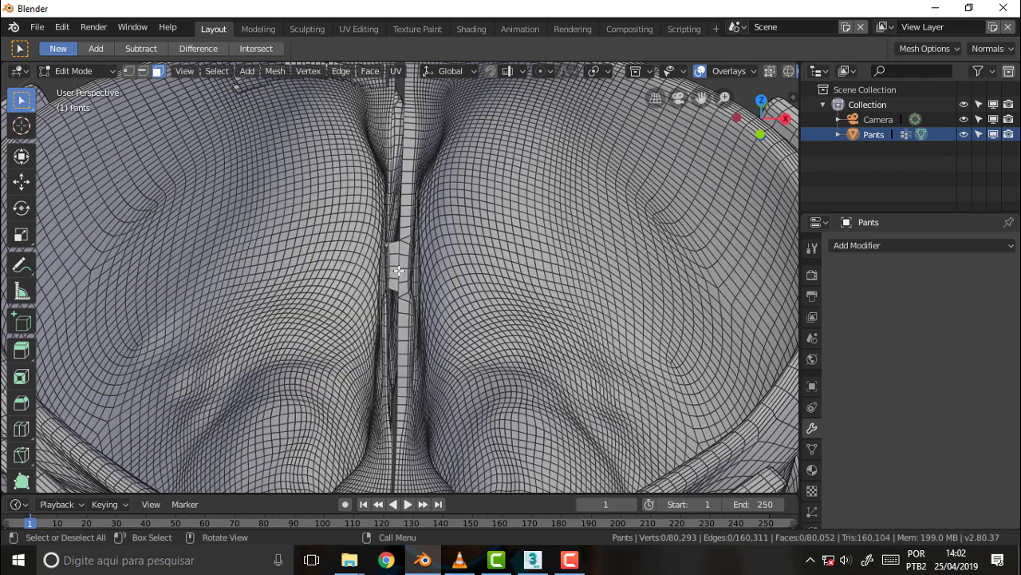
pyautogui.keyDown('alt'); pyautogui.click(396, 271); pyautogui.keyUp('alt')
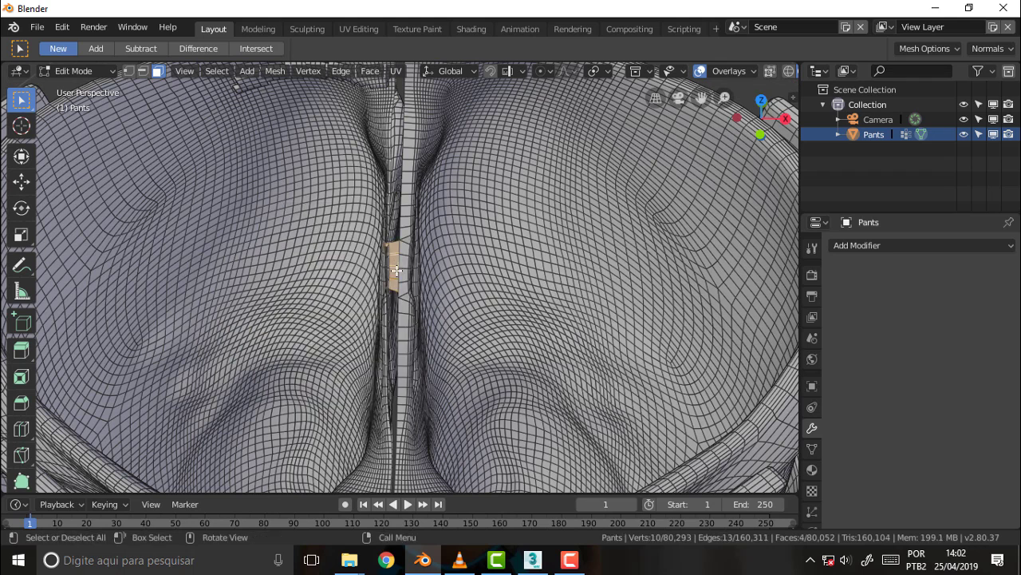
pyautogui.press('x')
pyautogui.click(372, 274)
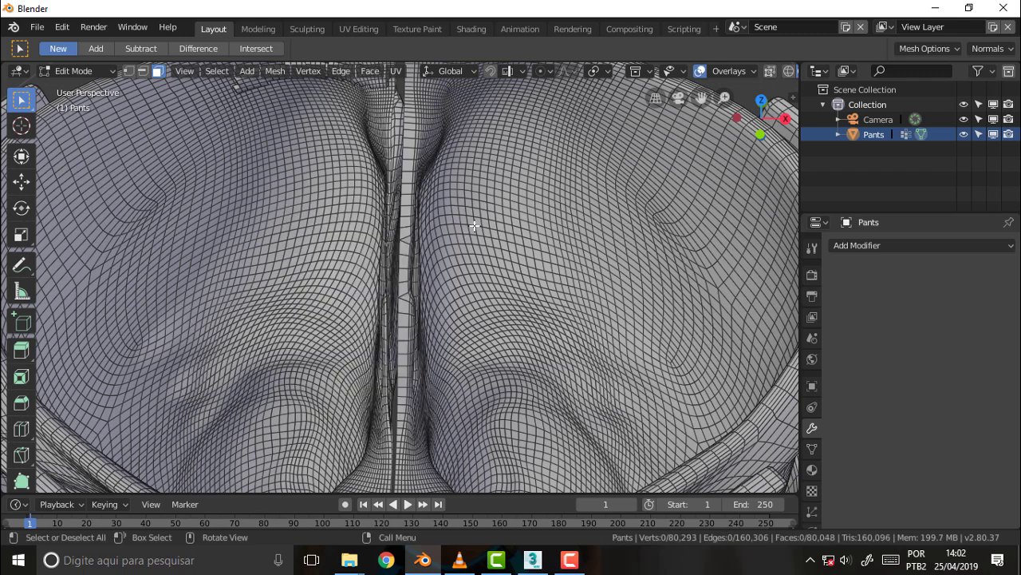
# Step: Delete the 34-face centre loop at the front, leaving 80,014 faces
pyautogui.scroll(-5, 474, 225)
pyautogui.scroll(-4, 474, 226)
pyautogui.scroll(5, 474, 226)
pyautogui.scroll(-3, 474, 225)
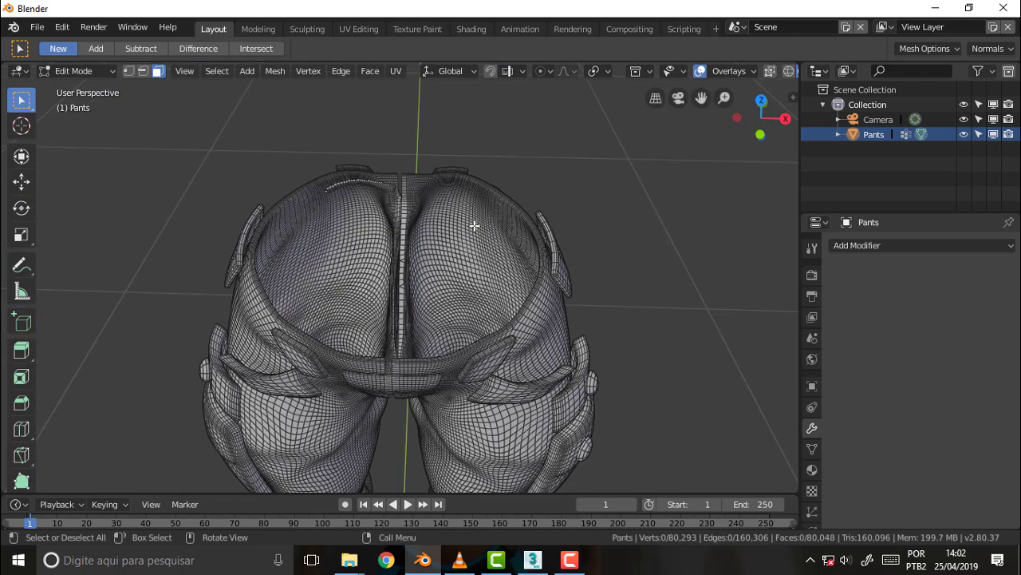
pyautogui.scroll(-3, 475, 215)
pyautogui.moveTo(477, 212); pyautogui.dragTo(476, 176, button='middle')
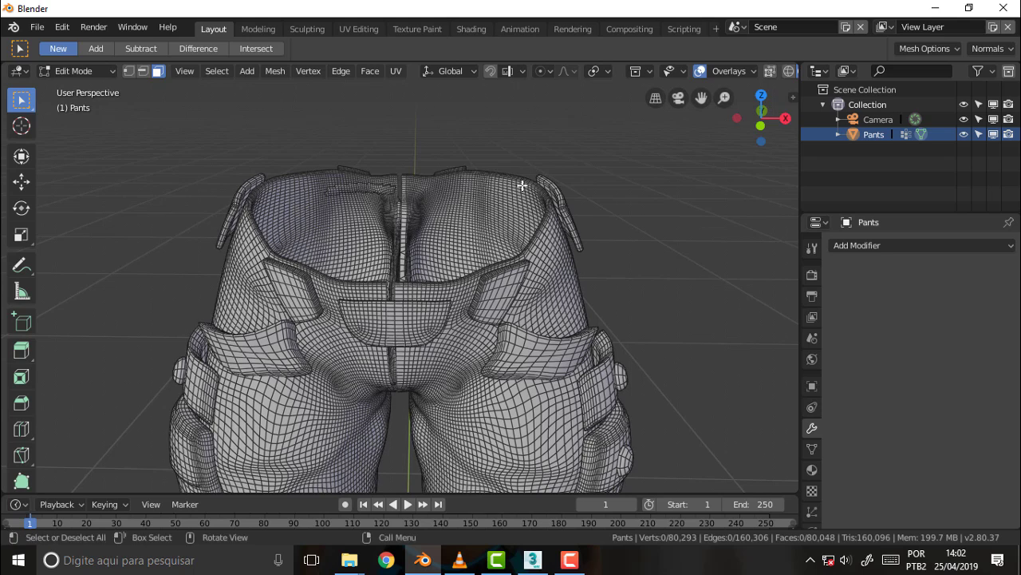
pyautogui.scroll(-3, 524, 184)
pyautogui.scroll(3, 525, 185)
pyautogui.scroll(2, 525, 185)
pyautogui.keyDown('alt'); pyautogui.click(388, 327); pyautogui.keyUp('alt')
pyautogui.press('x')
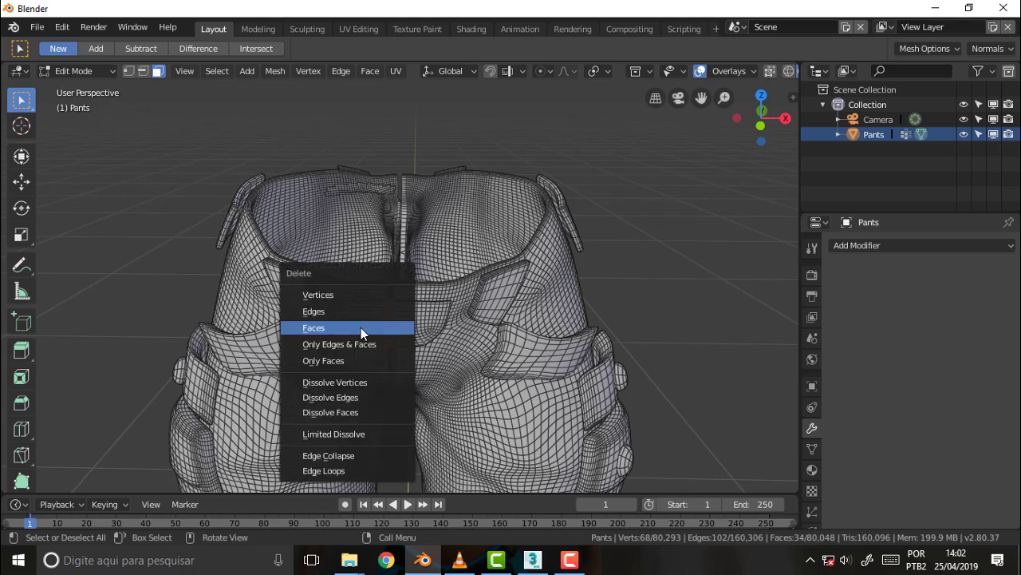
pyautogui.press('Return')
pyautogui.scroll(-3, 607, 205)
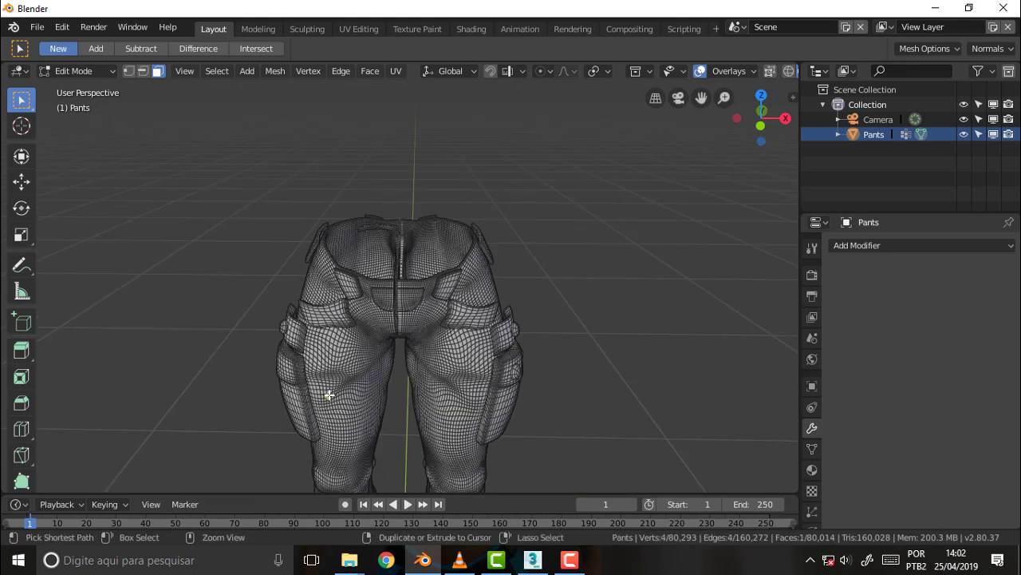
pyautogui.hotkey('ctrl', 'l')
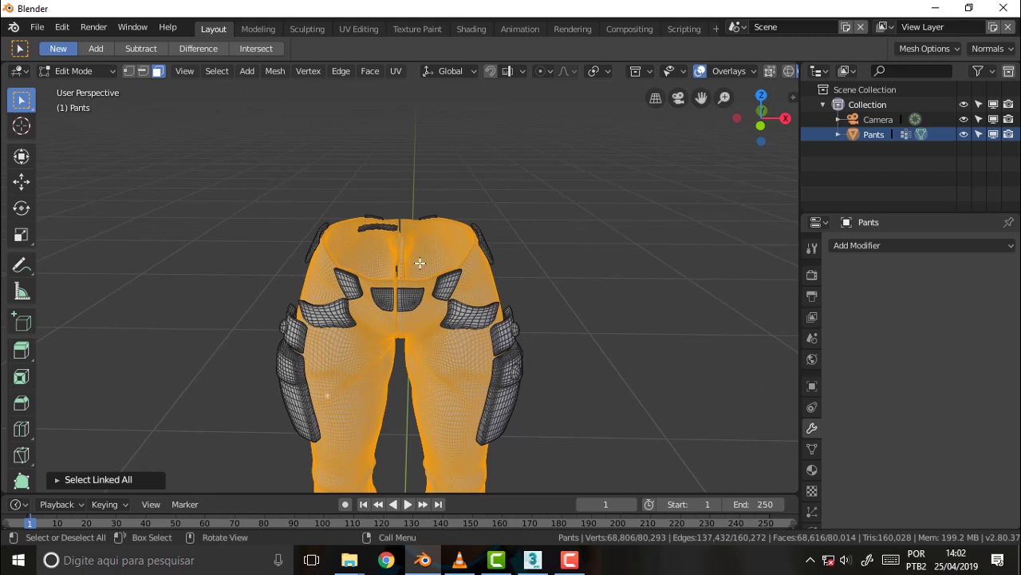
pyautogui.scroll(4, 419, 263)
pyautogui.scroll(-2, 420, 263)
pyautogui.scroll(-1, 420, 263)
pyautogui.scroll(1, 420, 262)
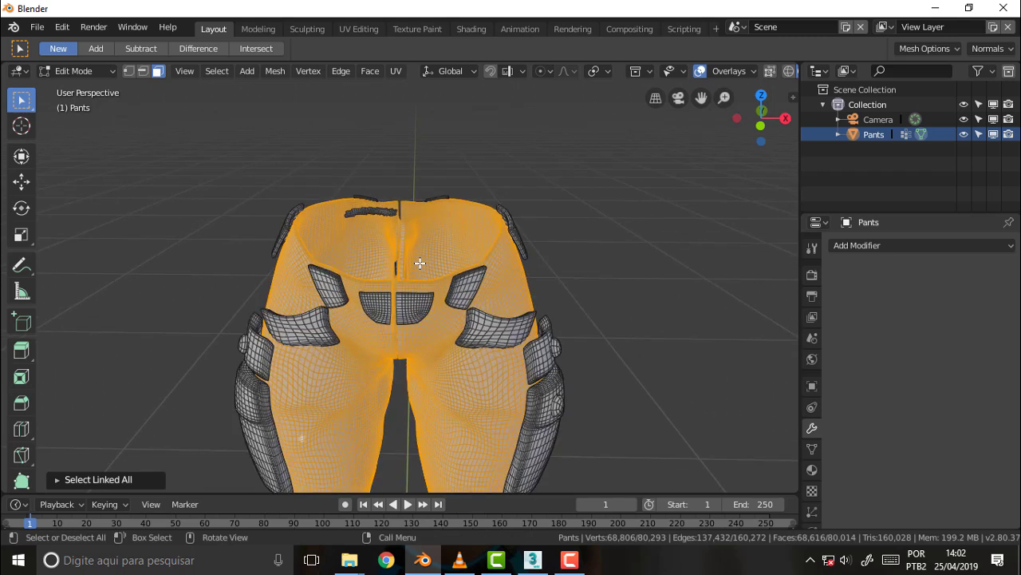
pyautogui.scroll(-2, 420, 263)
pyautogui.scroll(-1, 420, 262)
pyautogui.scroll(-1, 420, 263)
pyautogui.scroll(2, 420, 262)
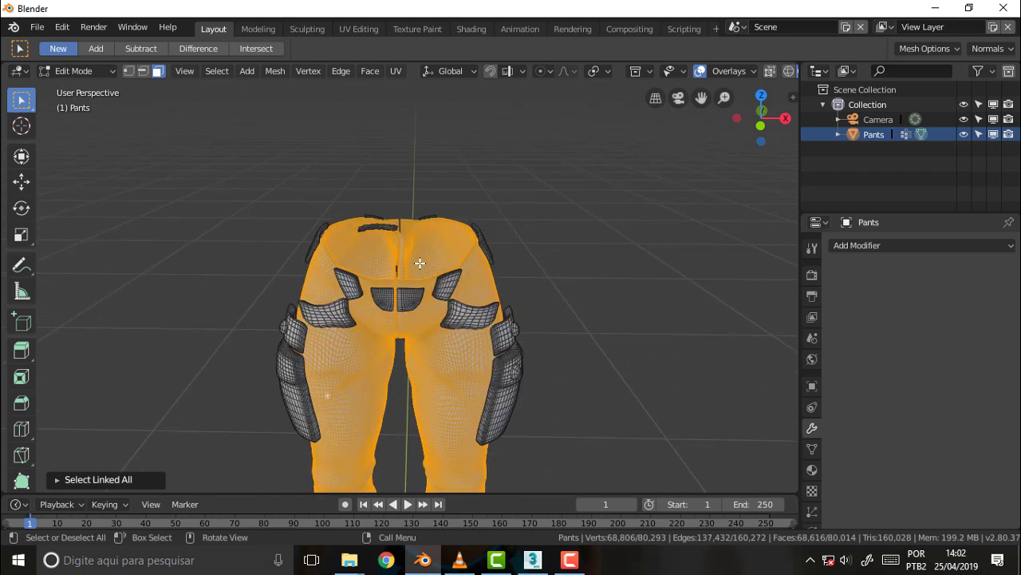
pyautogui.moveTo(700, 99); pyautogui.dragTo(583, 203)
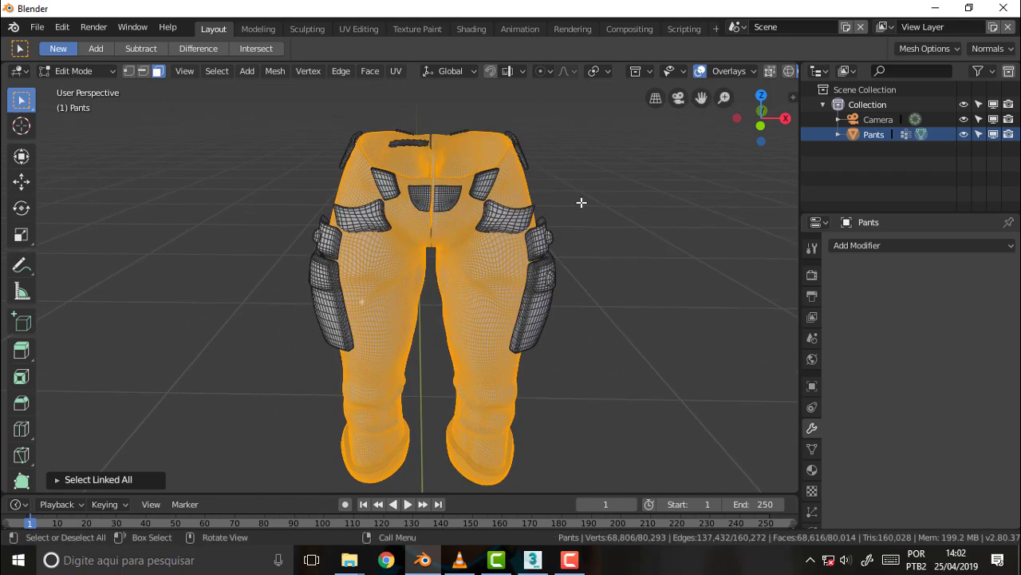
pyautogui.moveTo(588, 199)
pyautogui.mouseDown(button='middle')
pyautogui.moveTo(607, 148)
pyautogui.moveTo(547, 486)
pyautogui.moveTo(588, 401)
pyautogui.moveTo(519, 409)
pyautogui.moveTo(504, 447)
pyautogui.moveTo(598, 103)
pyautogui.moveTo(599, 212)
pyautogui.moveTo(570, 214)
pyautogui.moveTo(588, 219)
pyautogui.mouseUp(button='middle')
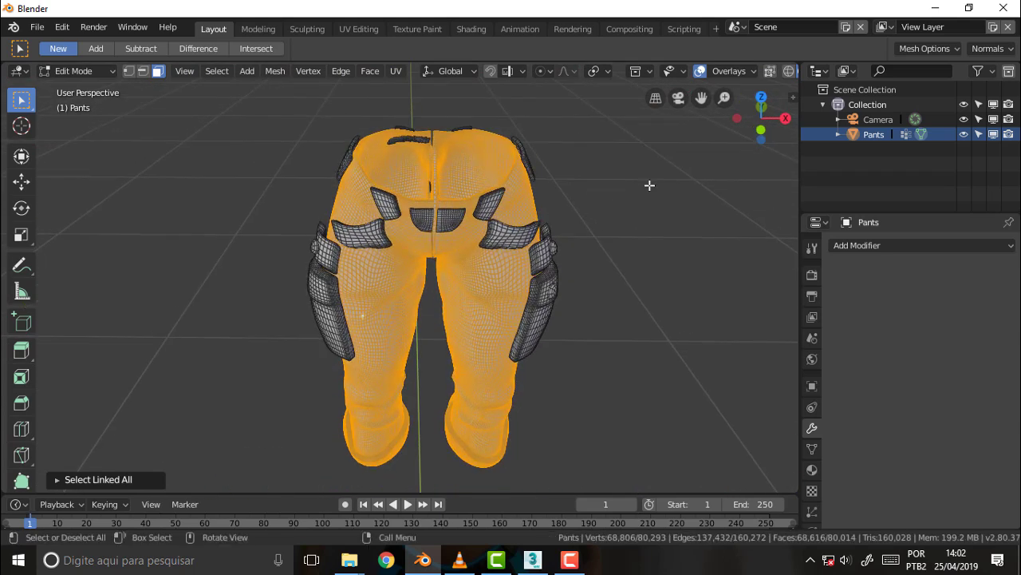
pyautogui.scroll(5, 650, 185)
pyautogui.scroll(-5, 649, 185)
pyautogui.press('KP_1')
pyautogui.scroll(1, 597, 180)
pyautogui.scroll(2, 596, 180)
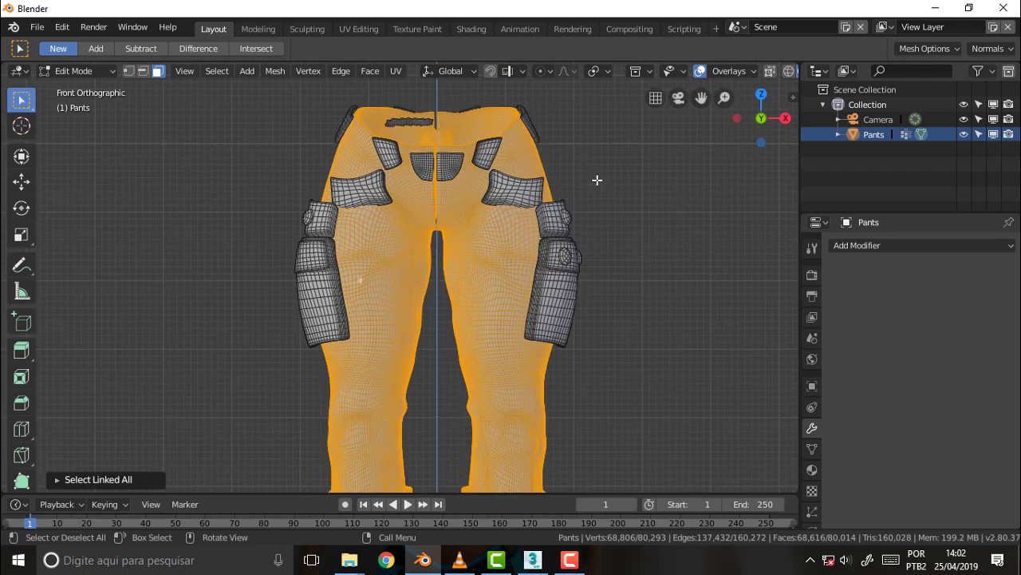
pyautogui.scroll(-1, 597, 181)
pyautogui.scroll(2, 595, 174)
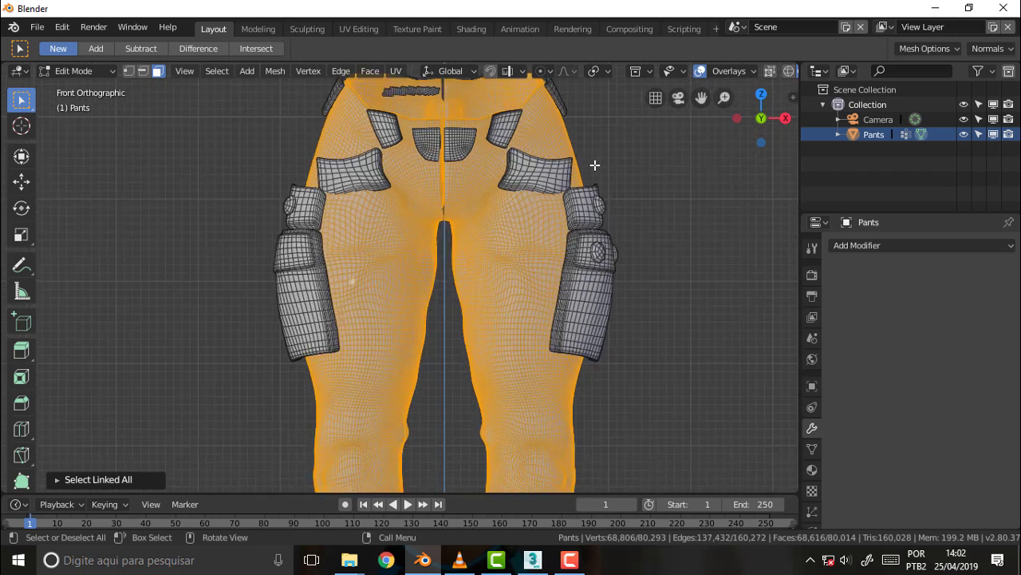
# Step: Turn on X-ray, deselect all, and box-select the left hip and upper thigh faces
pyautogui.click(770, 71)
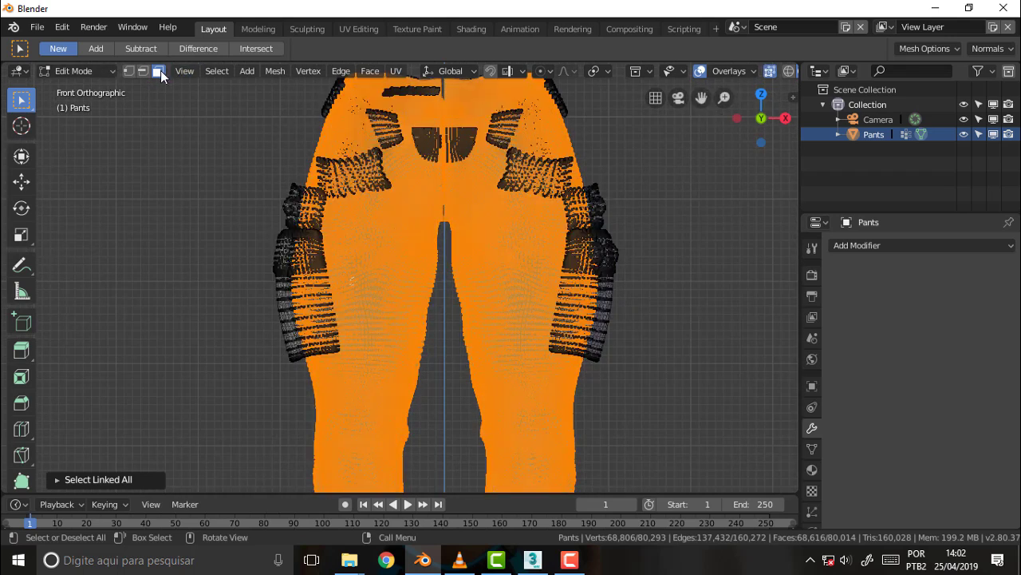
pyautogui.click(654, 175)
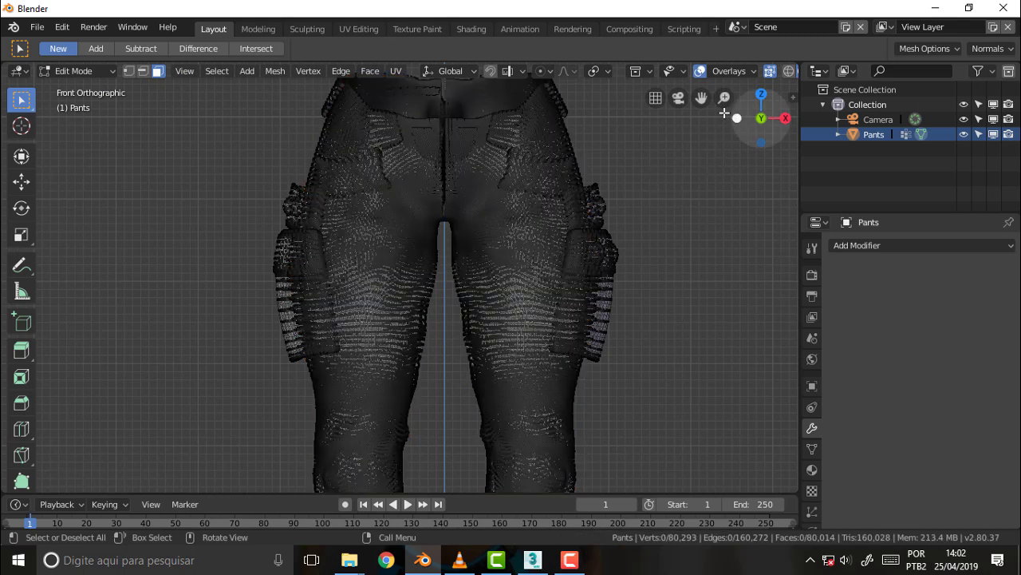
pyautogui.moveTo(702, 98); pyautogui.dragTo(702, 154)
pyautogui.moveTo(254, 89); pyautogui.dragTo(444, 325)
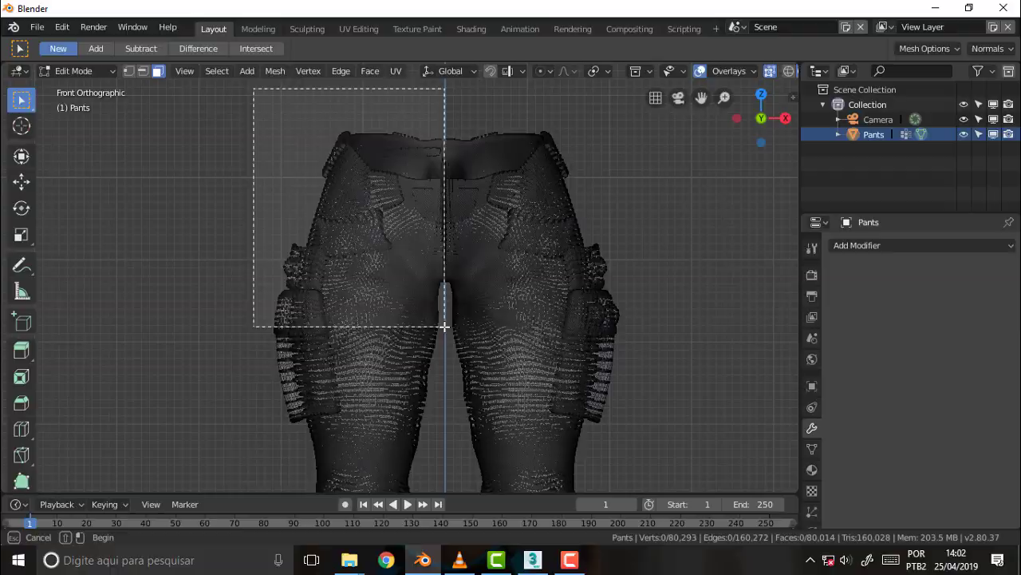
pyautogui.moveTo(443, 326); pyautogui.dragTo(444, 325)
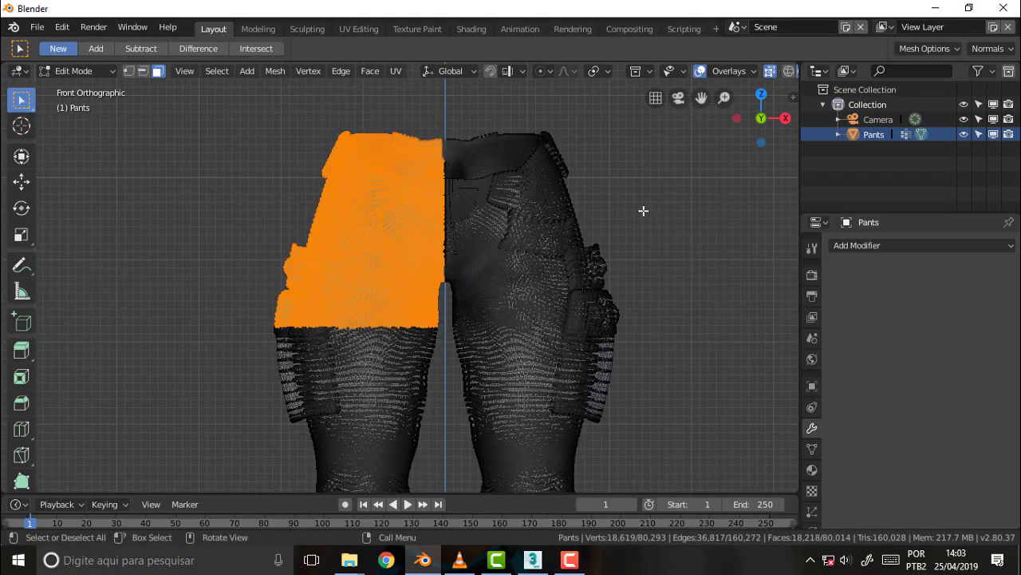
pyautogui.moveTo(643, 211)
pyautogui.mouseDown(button='middle')
pyautogui.moveTo(632, 355)
pyautogui.moveTo(365, 327)
pyautogui.moveTo(506, 342)
pyautogui.moveTo(529, 358)
pyautogui.moveTo(661, 350)
pyautogui.moveTo(680, 303)
pyautogui.moveTo(622, 280)
pyautogui.moveTo(668, 285)
pyautogui.moveTo(561, 304)
pyautogui.mouseUp(button='middle')
# Step: Delete the selected left hip faces, then the linked left lower leg via Ctrl+L
pyautogui.press('x')
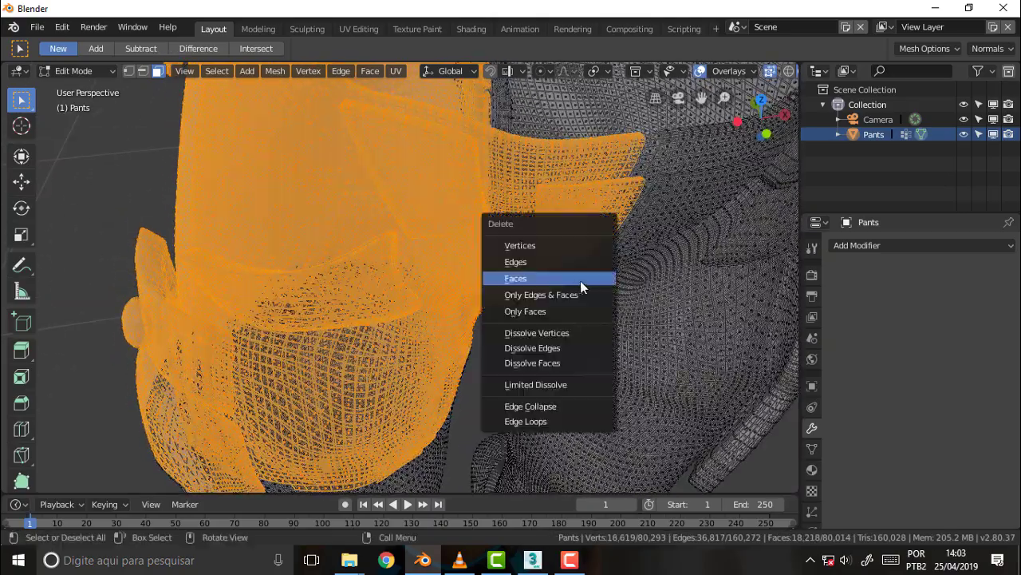
pyautogui.click(546, 277)
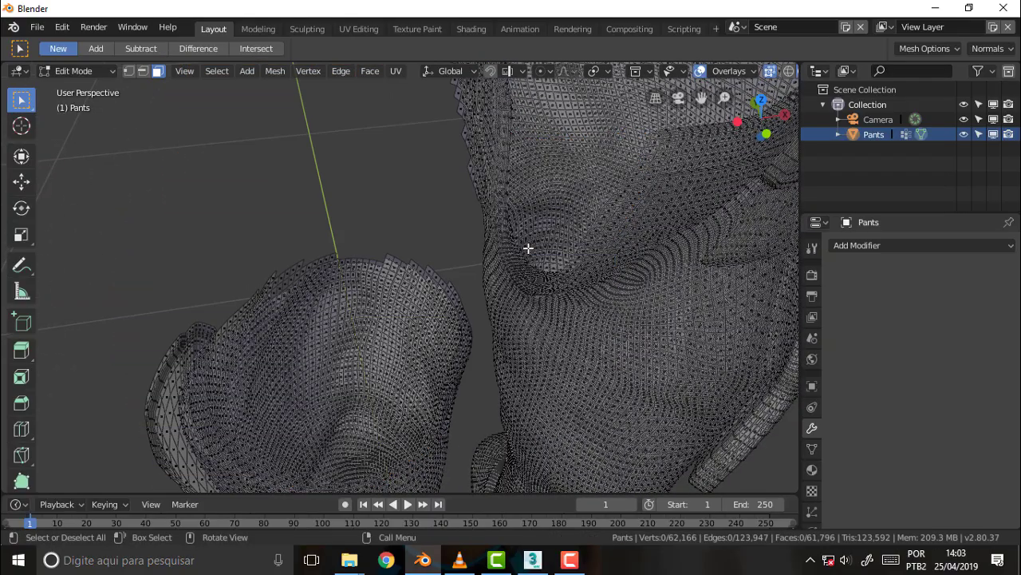
pyautogui.scroll(-5, 532, 246)
pyautogui.click(391, 336)
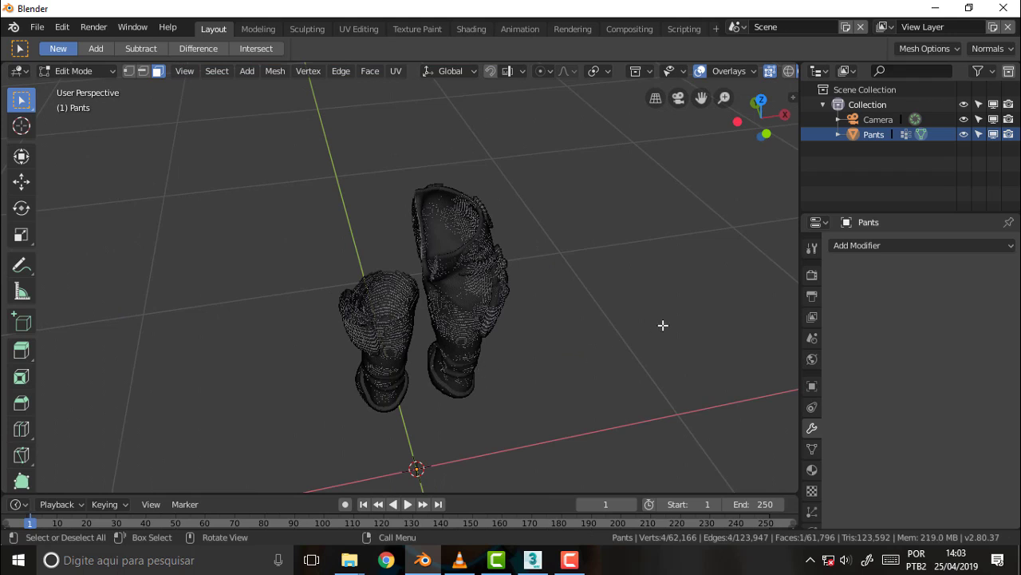
pyautogui.hotkey('ctrl', 'l')
pyautogui.press('x')
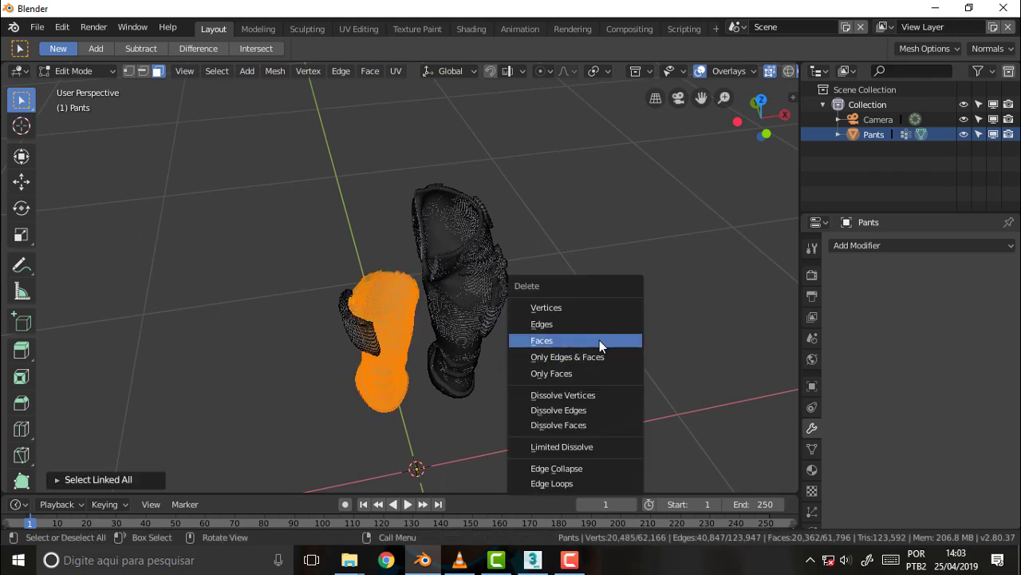
pyautogui.click(584, 337)
# Step: Select the small stray fragment with Ctrl+L and delete its faces, leaving 40,352 faces
pyautogui.click(371, 317)
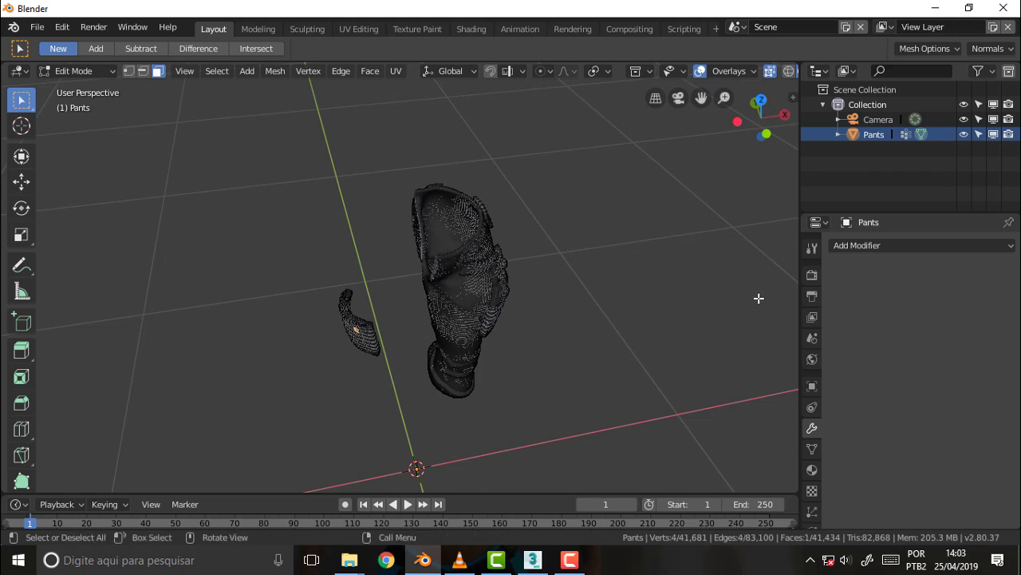
pyautogui.hotkey('ctrl', 'l')
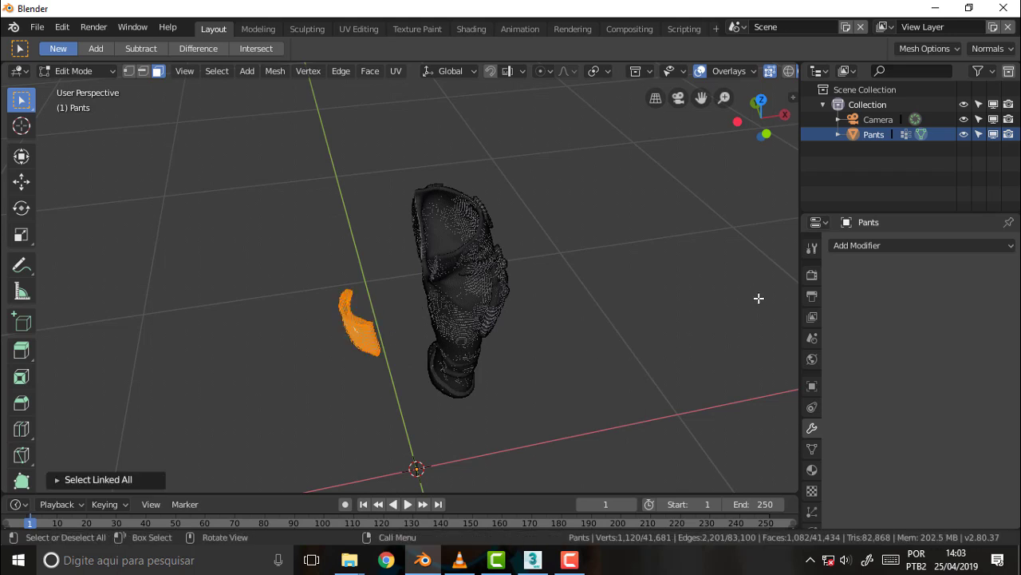
pyautogui.press('x')
pyautogui.click(708, 298)
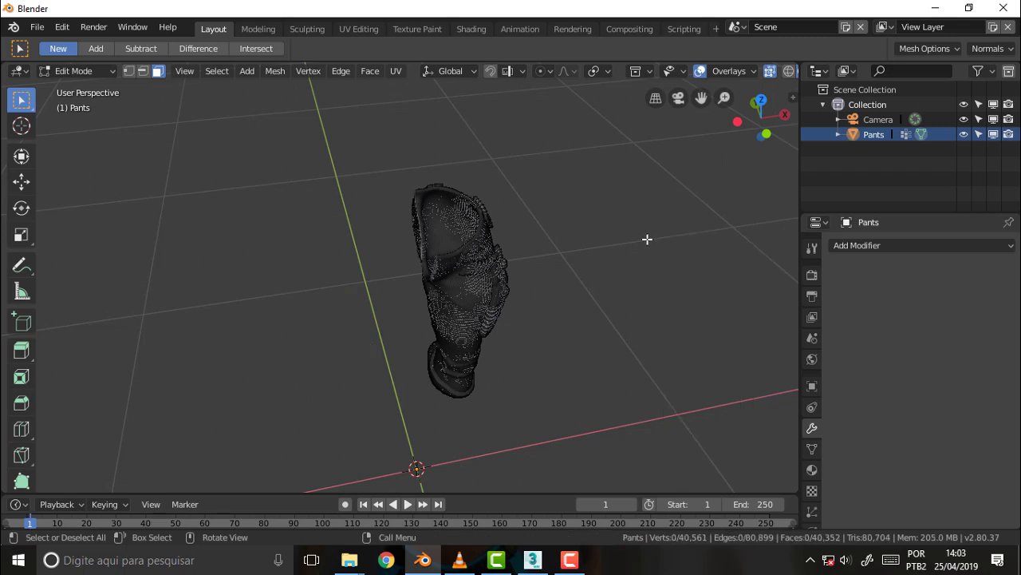
pyautogui.scroll(5, 648, 239)
# Step: Turn X-ray off and orbit around the remaining leg to inspect the waist opening
pyautogui.moveTo(663, 226); pyautogui.dragTo(761, 98, button='middle')
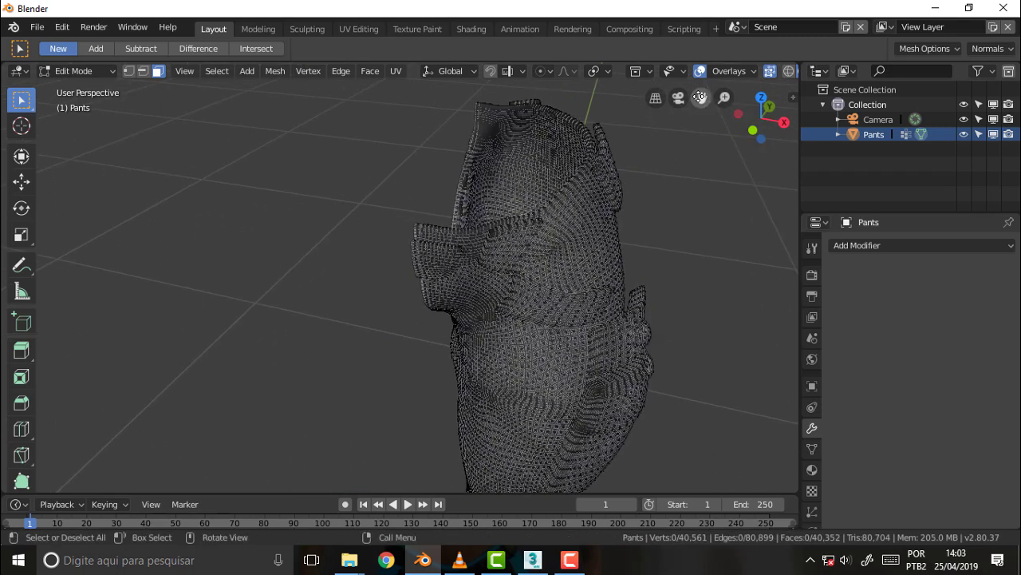
pyautogui.click(770, 72)
pyautogui.moveTo(661, 148)
pyautogui.mouseDown(button='middle')
pyautogui.moveTo(96, 93)
pyautogui.moveTo(564, 131)
pyautogui.mouseUp(button='middle')
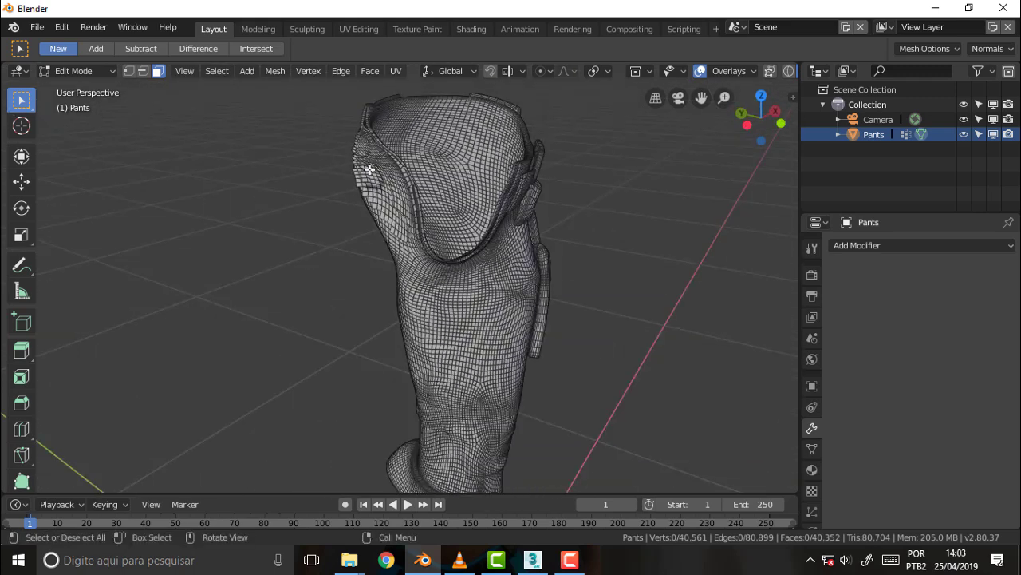
pyautogui.scroll(4, 383, 205)
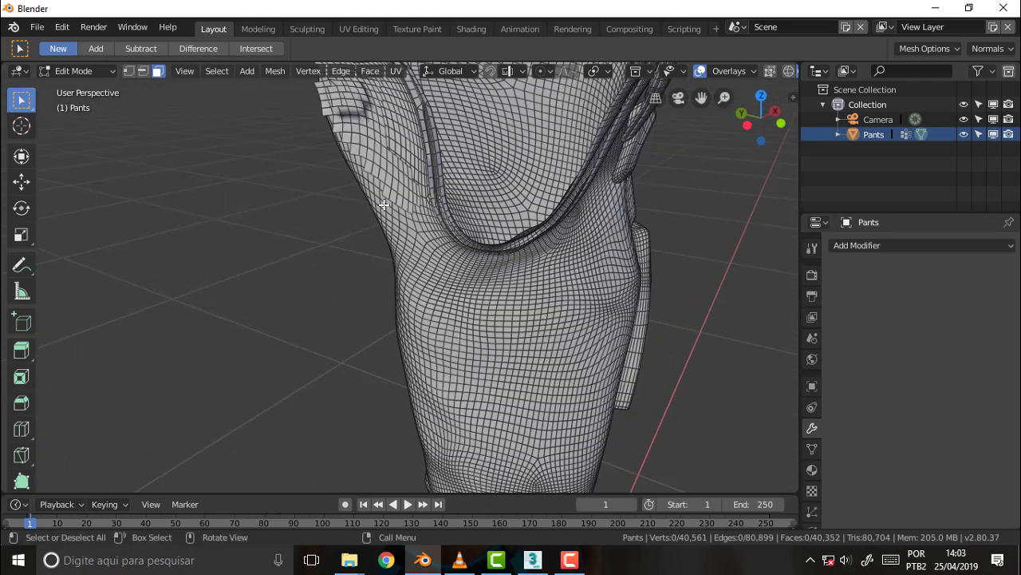
pyautogui.moveTo(386, 205)
pyautogui.mouseDown(button='middle')
pyautogui.moveTo(371, 124)
pyautogui.moveTo(290, 107)
pyautogui.moveTo(136, 171)
pyautogui.moveTo(257, 198)
pyautogui.moveTo(478, 224)
pyautogui.mouseUp(button='middle')
pyautogui.scroll(-3, 500, 229)
pyautogui.scroll(3, 500, 229)
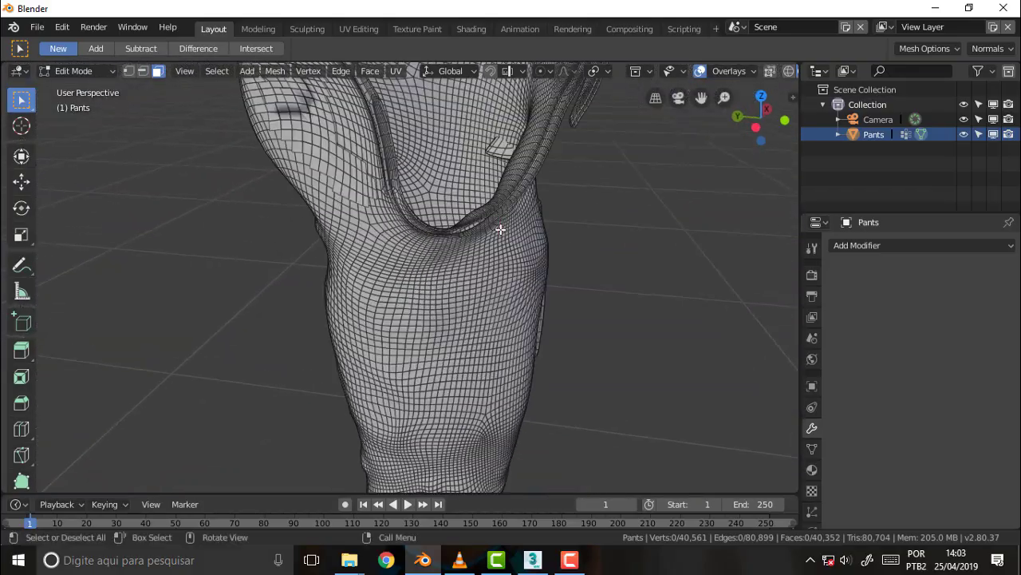
pyautogui.moveTo(633, 200)
pyautogui.mouseDown(button='middle')
pyautogui.moveTo(479, 265)
pyautogui.moveTo(694, 244)
pyautogui.moveTo(698, 203)
pyautogui.mouseUp(button='middle')
pyautogui.moveTo(705, 97)
pyautogui.mouseDown(button='middle')
pyautogui.moveTo(583, 171)
pyautogui.moveTo(559, 157)
pyautogui.moveTo(567, 155)
pyautogui.mouseUp(button='middle')
pyautogui.scroll(5, 584, 171)
pyautogui.scroll(-4, 577, 169)
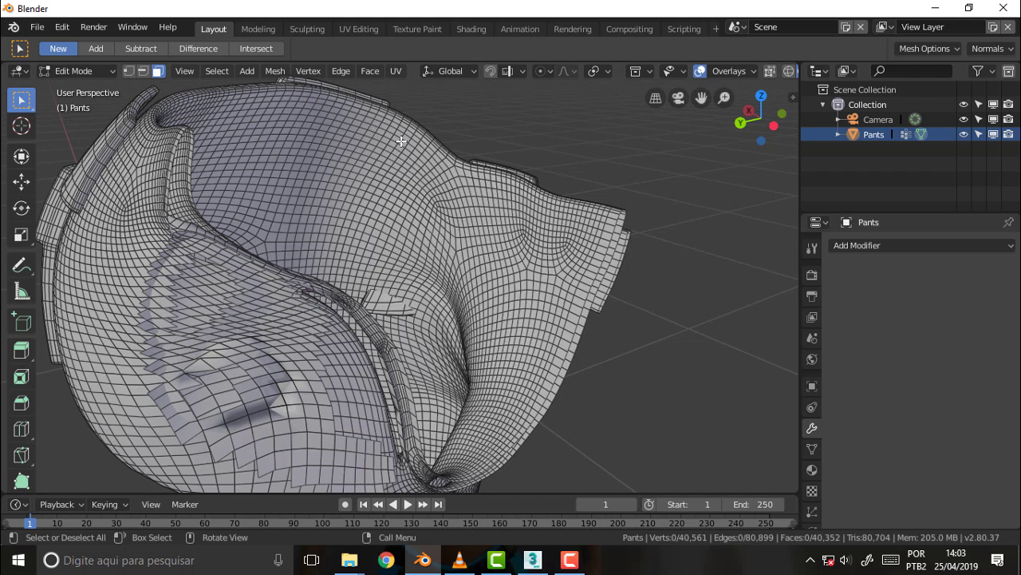
# Step: Delete a stray face near the waist and the face strip along its upper edge
pyautogui.click(452, 194)
pyautogui.press('x')
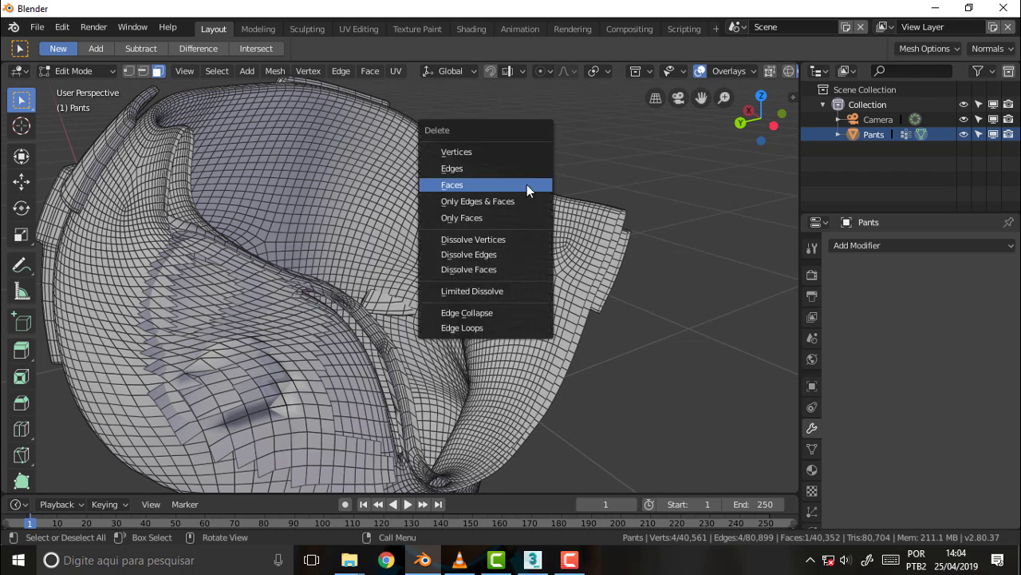
pyautogui.click(510, 184)
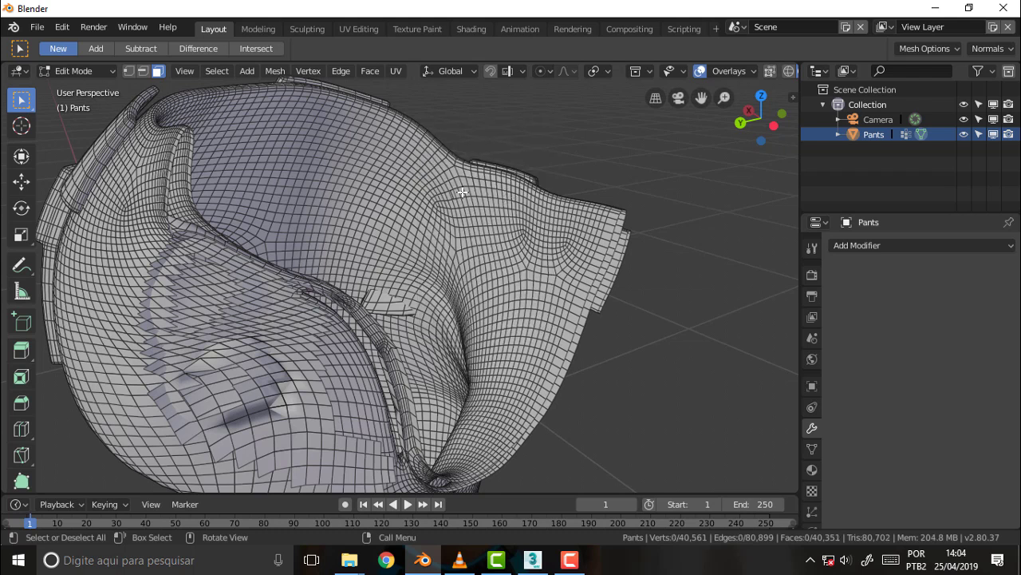
pyautogui.keyDown('alt'); pyautogui.click(463, 192); pyautogui.keyUp('alt')
pyautogui.press('x')
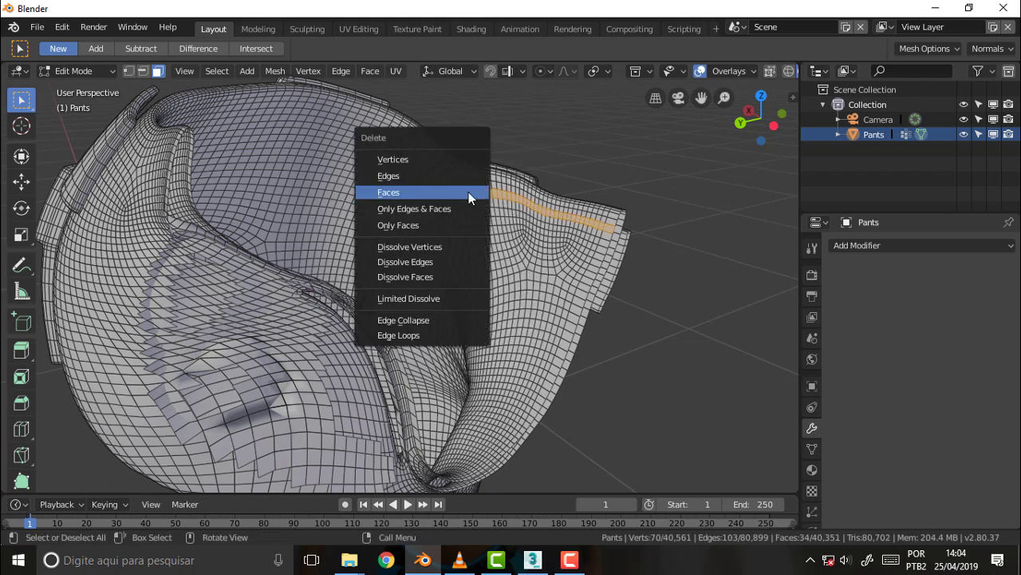
pyautogui.click(422, 190)
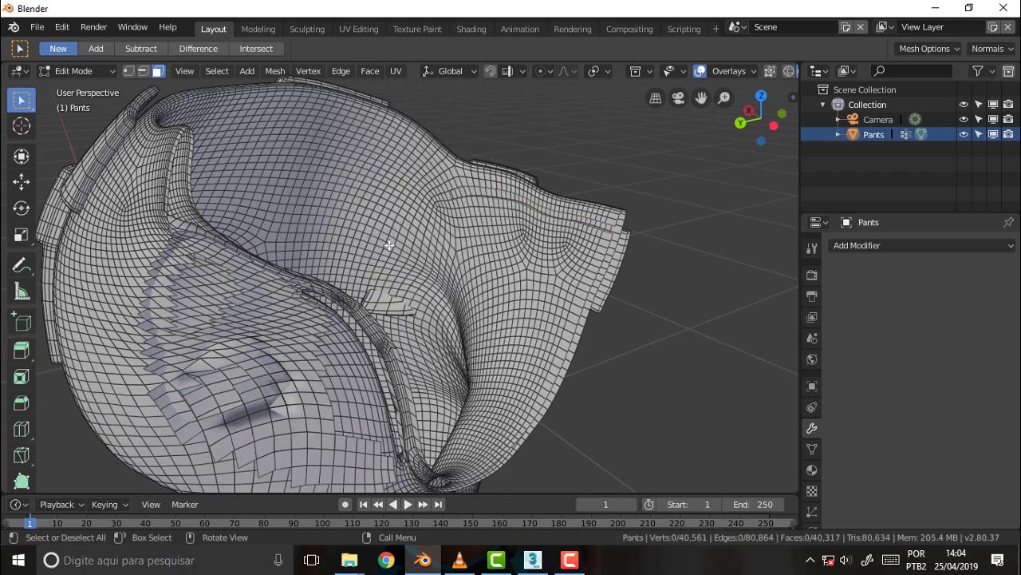
# Step: Loop-select the seam faces along the waist and delete the 70-face band
pyautogui.moveTo(561, 117); pyautogui.dragTo(586, 109, button='middle')
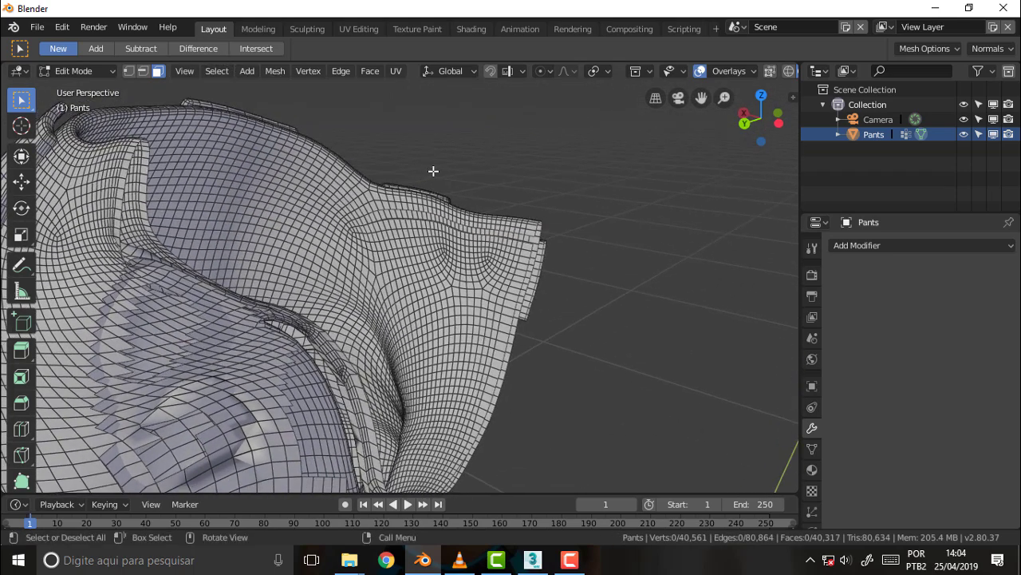
pyautogui.scroll(3, 433, 170)
pyautogui.moveTo(481, 153); pyautogui.dragTo(475, 151, button='middle')
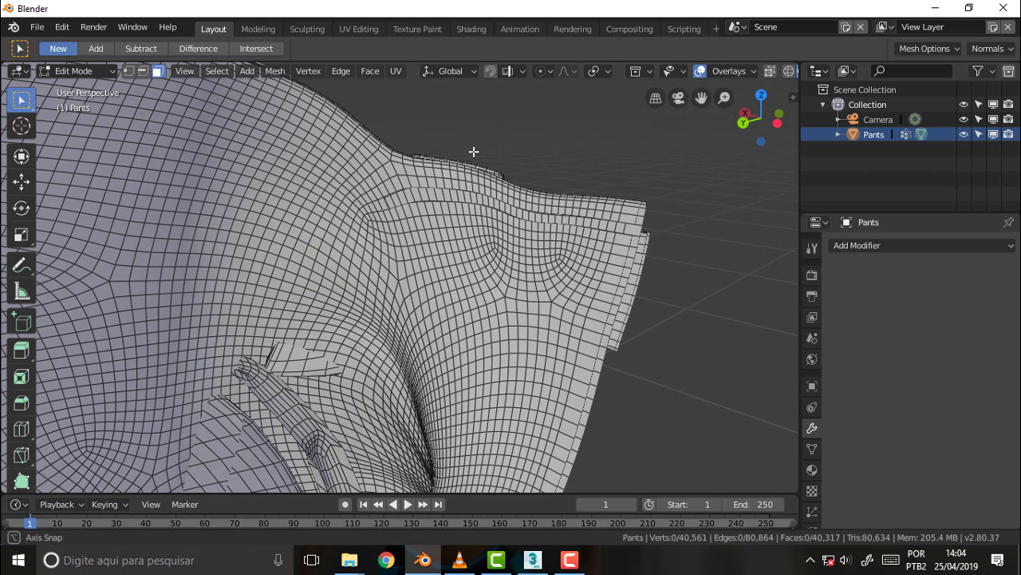
pyautogui.keyDown('alt'); pyautogui.click(378, 183); pyautogui.keyUp('alt')
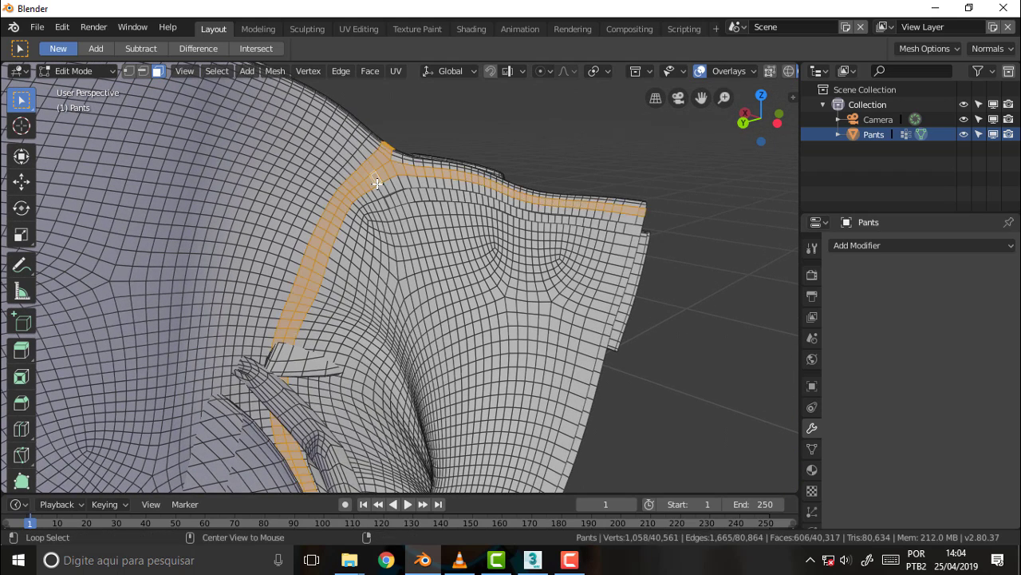
pyautogui.keyDown('alt'); pyautogui.keyDown('shift'); pyautogui.click(380, 185); pyautogui.keyUp('shift'); pyautogui.keyUp('alt')
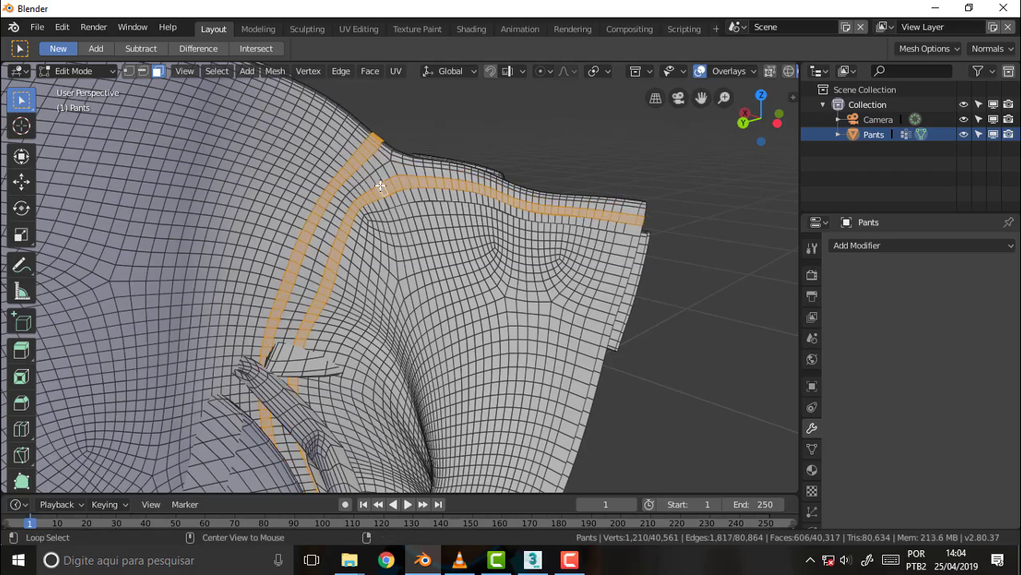
pyautogui.keyDown('alt'); pyautogui.keyDown('shift'); pyautogui.click(380, 185); pyautogui.keyUp('shift'); pyautogui.keyUp('alt')
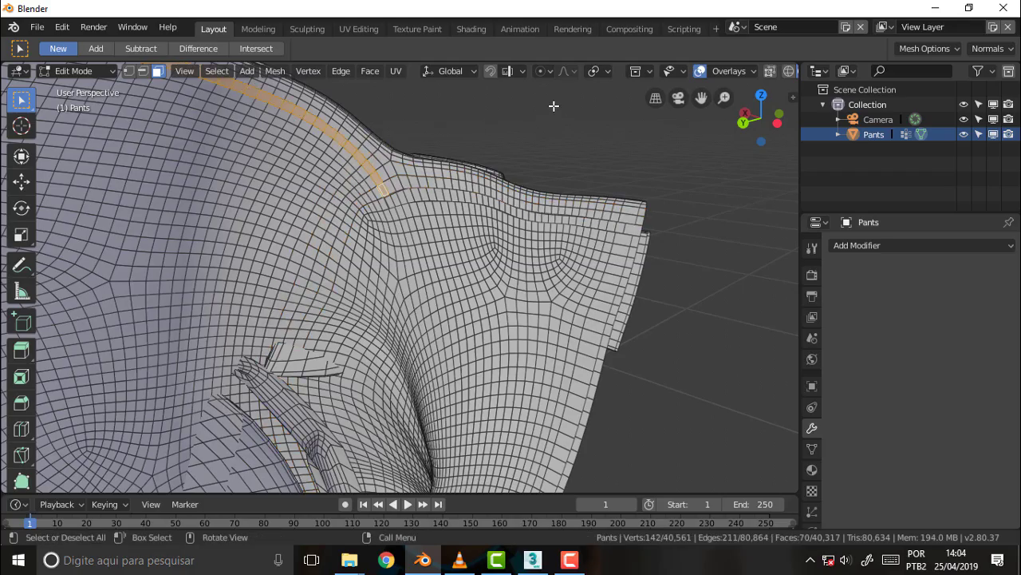
pyautogui.moveTo(553, 102)
pyautogui.mouseDown(button='middle')
pyautogui.moveTo(417, 116)
pyautogui.moveTo(246, 114)
pyautogui.moveTo(435, 112)
pyautogui.moveTo(216, 107)
pyautogui.moveTo(228, 155)
pyautogui.mouseUp(button='middle')
pyautogui.scroll(-5, 417, 116)
pyautogui.press('x')
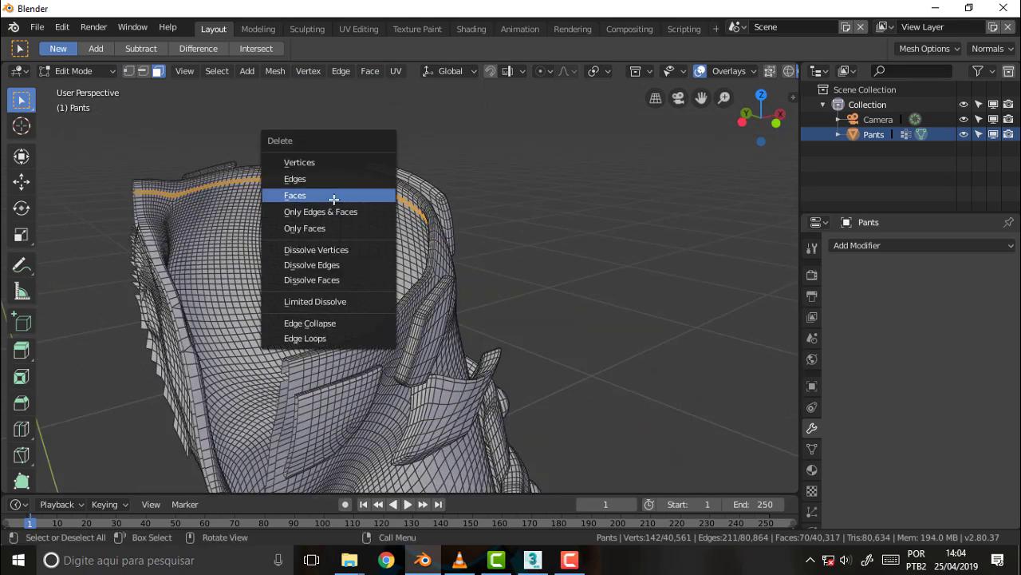
pyautogui.click(334, 196)
pyautogui.moveTo(503, 165)
pyautogui.mouseDown(button='middle')
pyautogui.moveTo(438, 167)
pyautogui.moveTo(395, 226)
pyautogui.moveTo(471, 130)
pyautogui.moveTo(446, 501)
pyautogui.mouseUp(button='middle')
pyautogui.scroll(2, 410, 215)
pyautogui.scroll(-4, 410, 214)
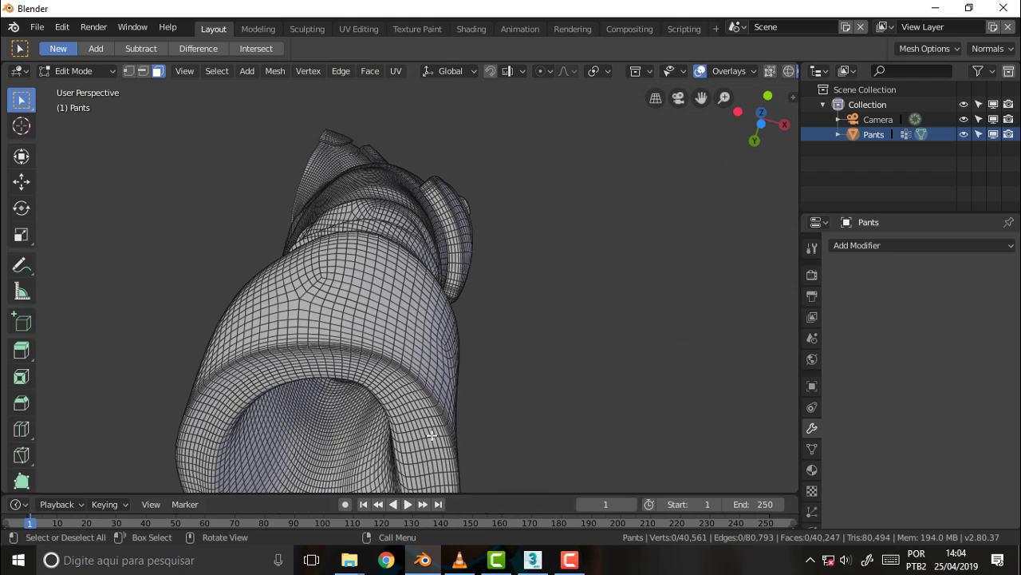
# Step: Delete the faces of the seam loop around the leg opening
pyautogui.moveTo(434, 433)
pyautogui.mouseDown(button='middle')
pyautogui.moveTo(410, 388)
pyautogui.moveTo(407, 406)
pyautogui.moveTo(281, 411)
pyautogui.mouseUp(button='middle')
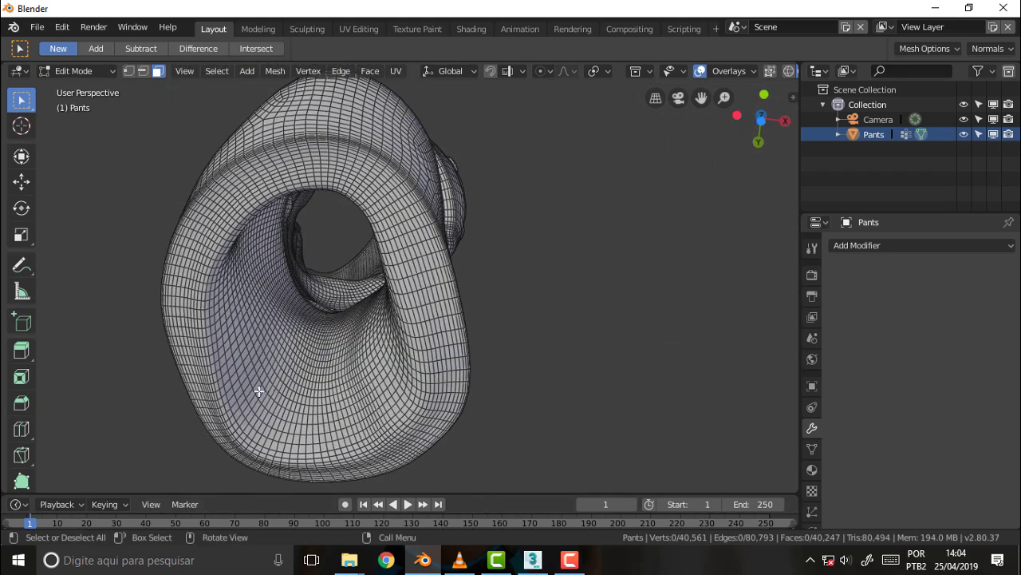
pyautogui.keyDown('alt'); pyautogui.click(258, 391); pyautogui.keyUp('alt')
pyautogui.press('x')
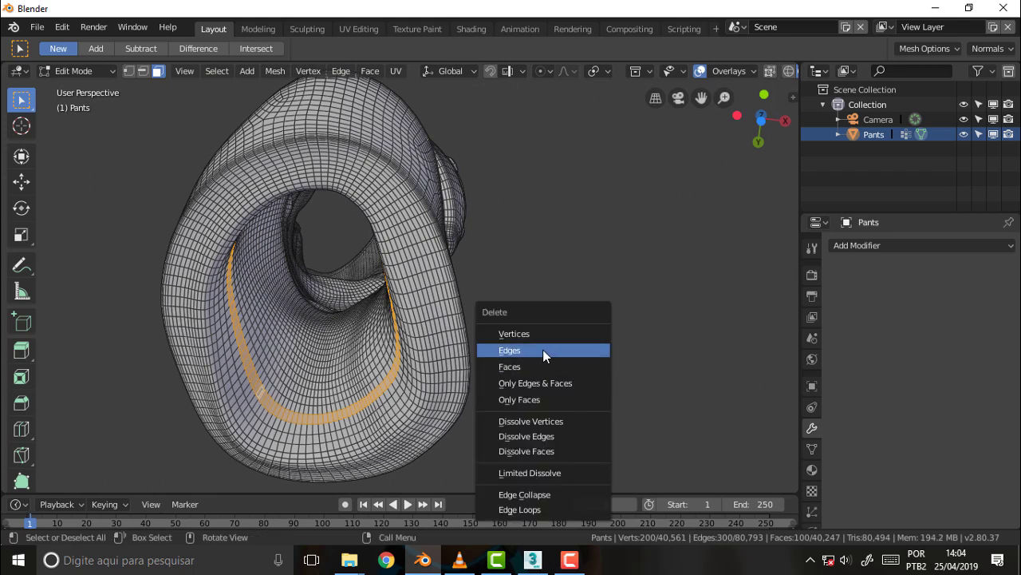
pyautogui.click(538, 365)
# Step: Select the connected inner lining from a face inside the opening, inspect it, then deselect
pyautogui.moveTo(606, 285)
pyautogui.mouseDown(button='middle')
pyautogui.moveTo(606, 300)
pyautogui.moveTo(334, 401)
pyautogui.mouseUp(button='middle')
pyautogui.click(309, 389)
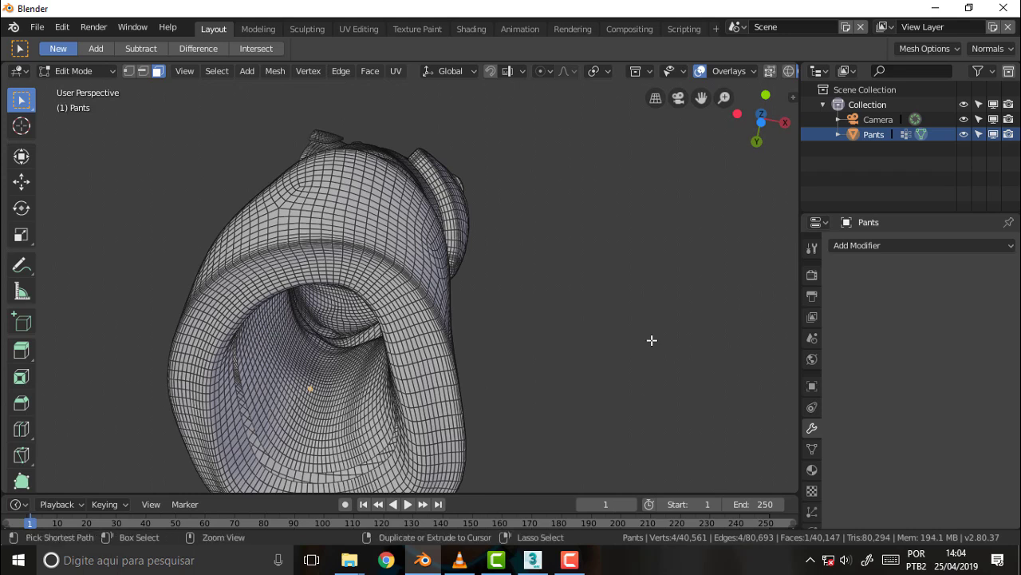
pyautogui.hotkey('ctrl', 'l')
pyautogui.scroll(-8, 587, 255)
pyautogui.moveTo(588, 248)
pyautogui.mouseDown(button='middle')
pyautogui.moveTo(547, 285)
pyautogui.moveTo(581, 424)
pyautogui.moveTo(504, 253)
pyautogui.mouseUp(button='middle')
pyautogui.scroll(3, 504, 253)
pyautogui.scroll(2, 510, 215)
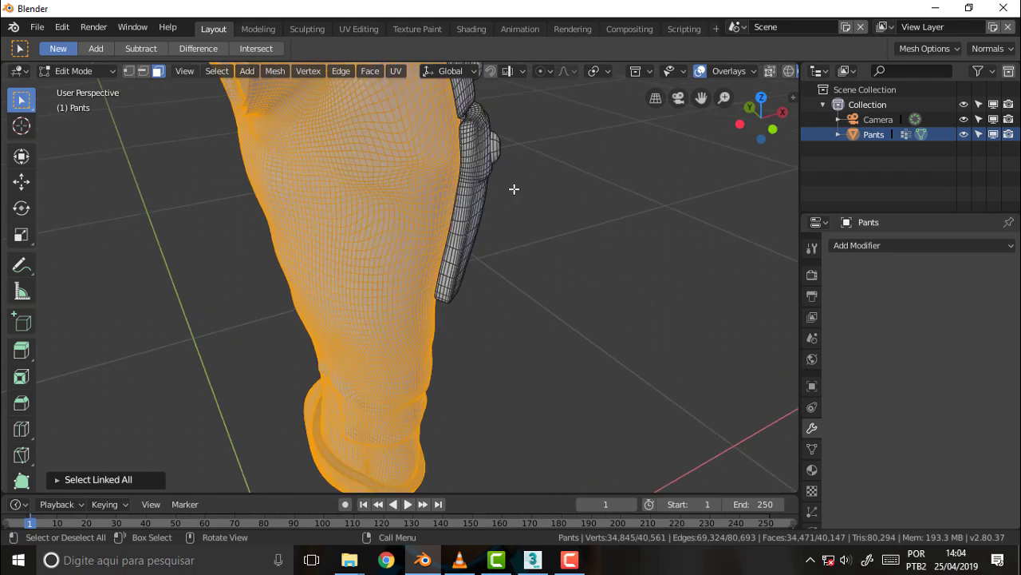
pyautogui.moveTo(513, 190)
pyautogui.mouseDown(button='middle')
pyautogui.moveTo(510, 295)
pyautogui.moveTo(506, 258)
pyautogui.mouseUp(button='middle')
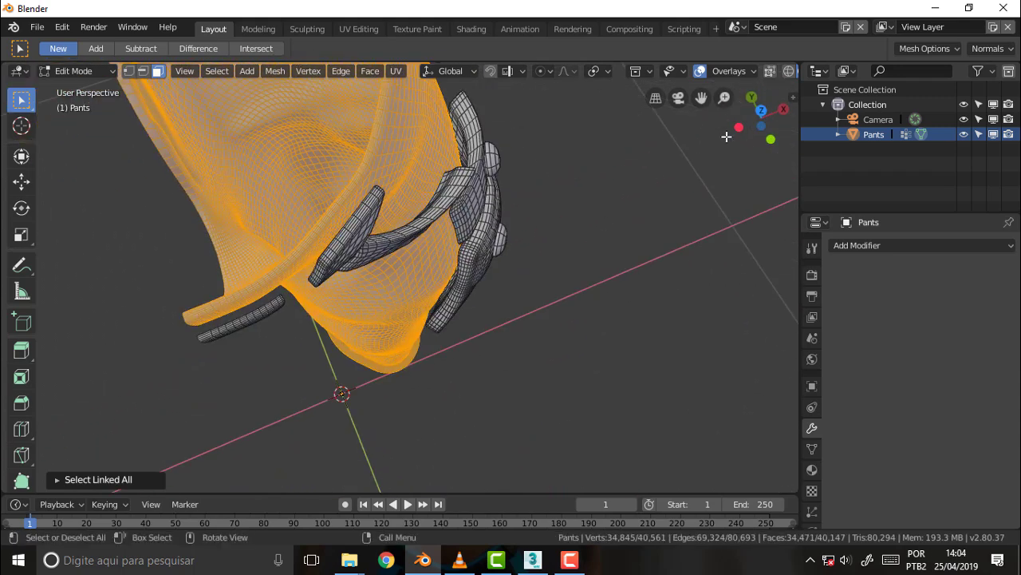
pyautogui.moveTo(701, 97); pyautogui.dragTo(702, 208)
pyautogui.moveTo(702, 207)
pyautogui.mouseDown(button='middle')
pyautogui.moveTo(572, 187)
pyautogui.moveTo(540, 155)
pyautogui.moveTo(503, 173)
pyautogui.moveTo(511, 168)
pyautogui.mouseUp(button='middle')
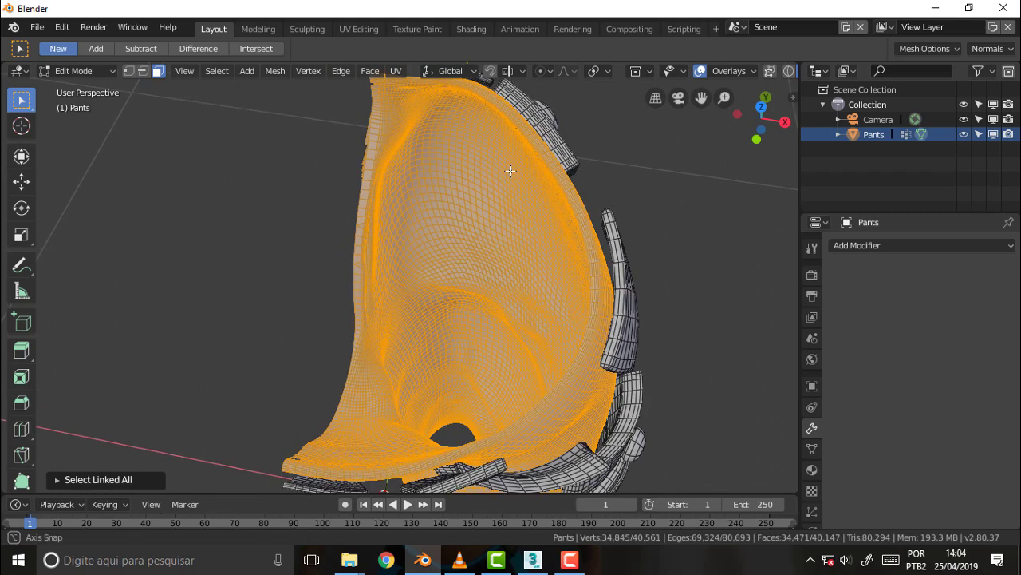
pyautogui.moveTo(707, 101); pyautogui.dragTo(702, 240)
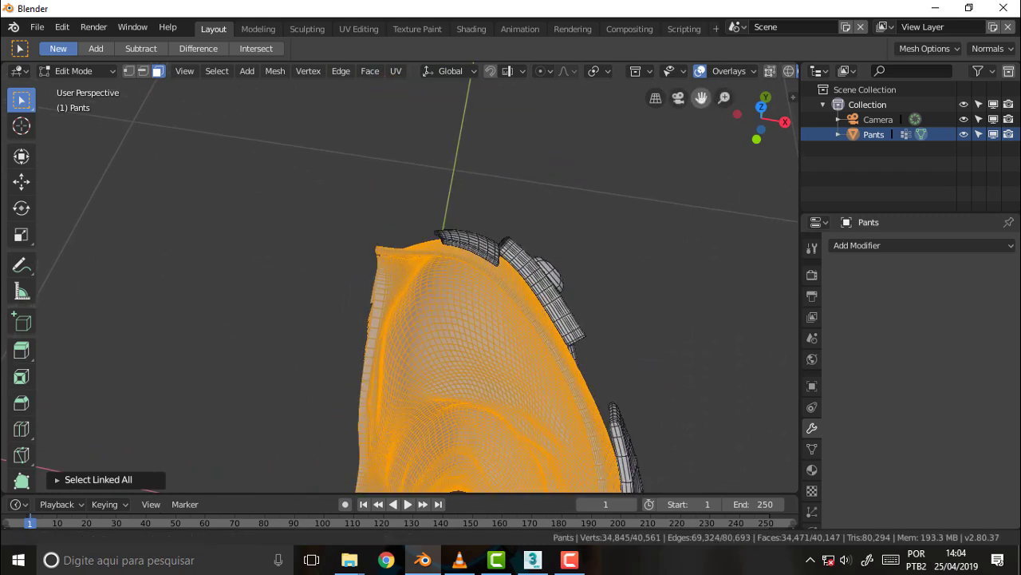
pyautogui.moveTo(627, 186)
pyautogui.mouseDown(button='middle')
pyautogui.moveTo(634, 140)
pyautogui.moveTo(622, 144)
pyautogui.moveTo(620, 168)
pyautogui.moveTo(775, 167)
pyautogui.moveTo(51, 167)
pyautogui.moveTo(419, 260)
pyautogui.mouseUp(button='middle')
pyautogui.click(620, 168)
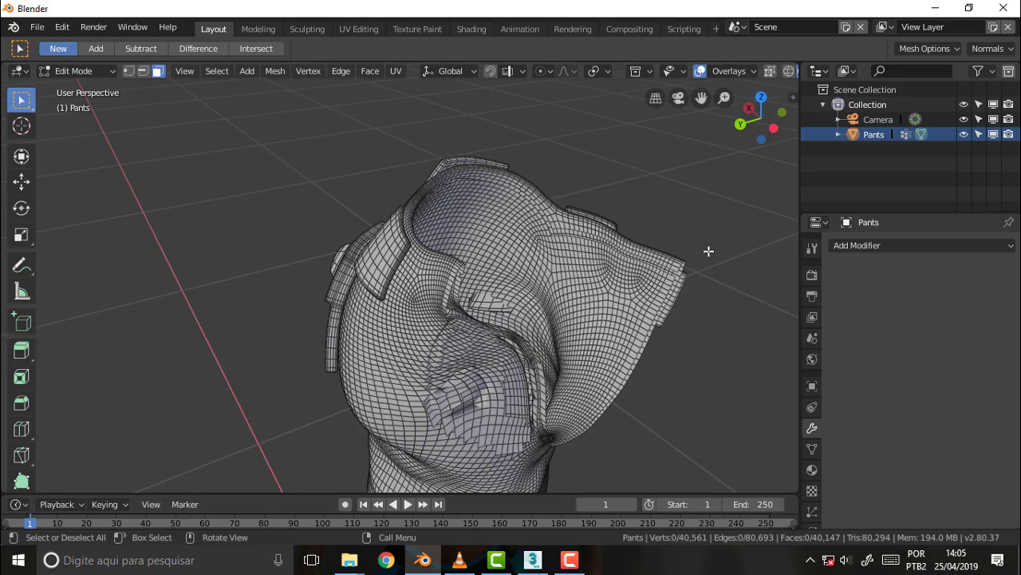
# Step: Select the seam loop running into the fold and inspect the side seam area
pyautogui.moveTo(709, 250)
pyautogui.mouseDown(button='middle')
pyautogui.moveTo(509, 263)
pyautogui.moveTo(692, 228)
pyautogui.mouseUp(button='middle')
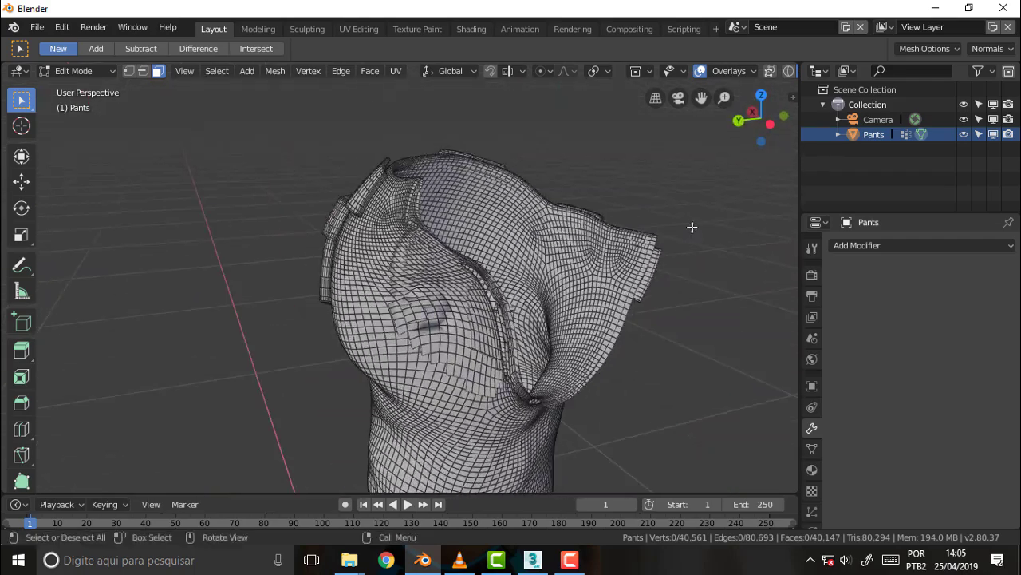
pyautogui.keyDown('alt'); pyautogui.click(645, 254); pyautogui.keyUp('alt')
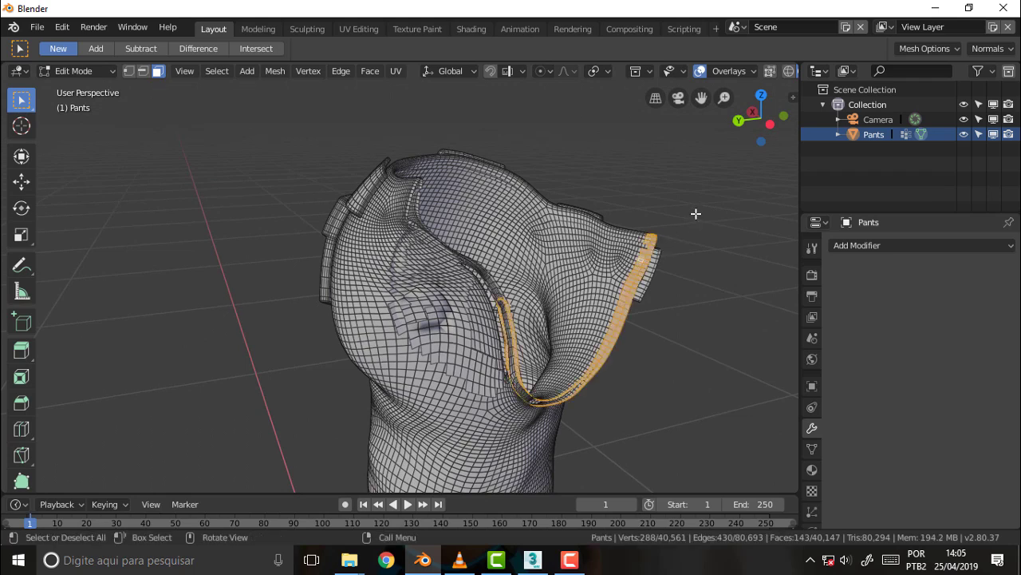
pyautogui.moveTo(698, 213)
pyautogui.mouseDown(button='middle')
pyautogui.moveTo(611, 228)
pyautogui.moveTo(666, 229)
pyautogui.mouseUp(button='middle')
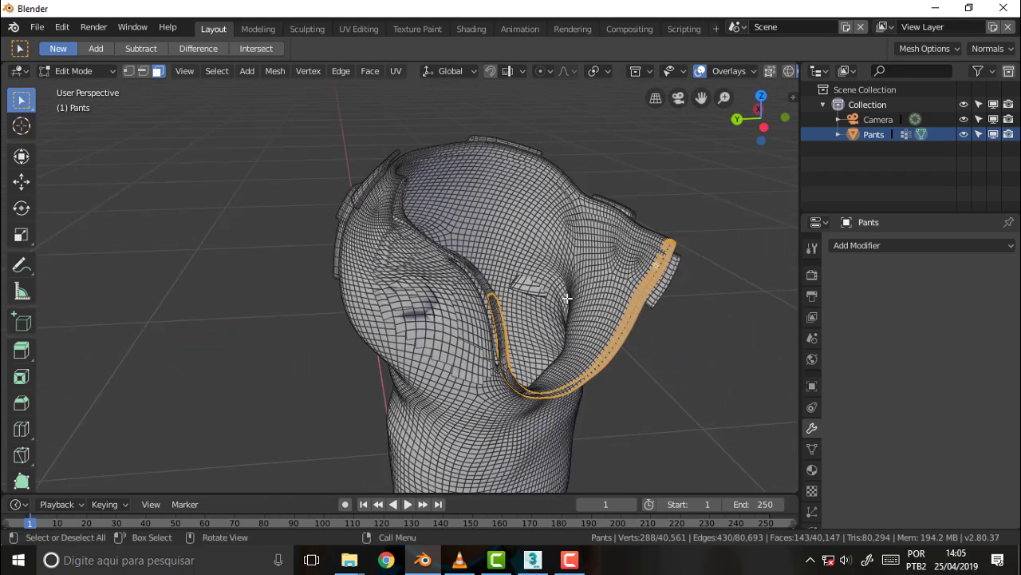
pyautogui.scroll(4, 499, 269)
pyautogui.moveTo(528, 261)
pyautogui.mouseDown(button='middle')
pyautogui.moveTo(591, 249)
pyautogui.moveTo(456, 253)
pyautogui.moveTo(554, 251)
pyautogui.moveTo(479, 237)
pyautogui.mouseUp(button='middle')
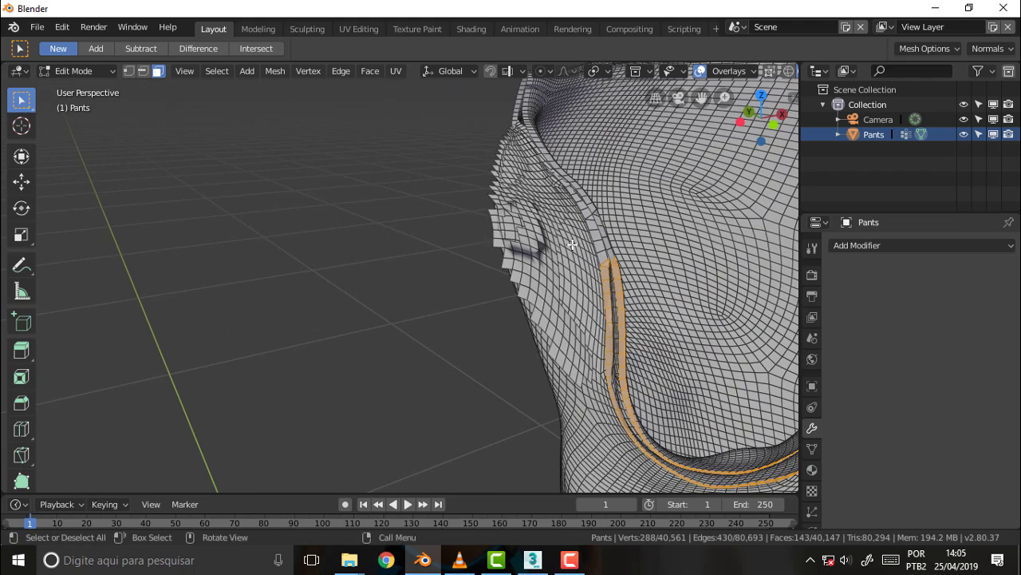
pyautogui.moveTo(656, 247)
pyautogui.mouseDown(button='middle')
pyautogui.moveTo(586, 257)
pyautogui.moveTo(663, 200)
pyautogui.mouseUp(button='middle')
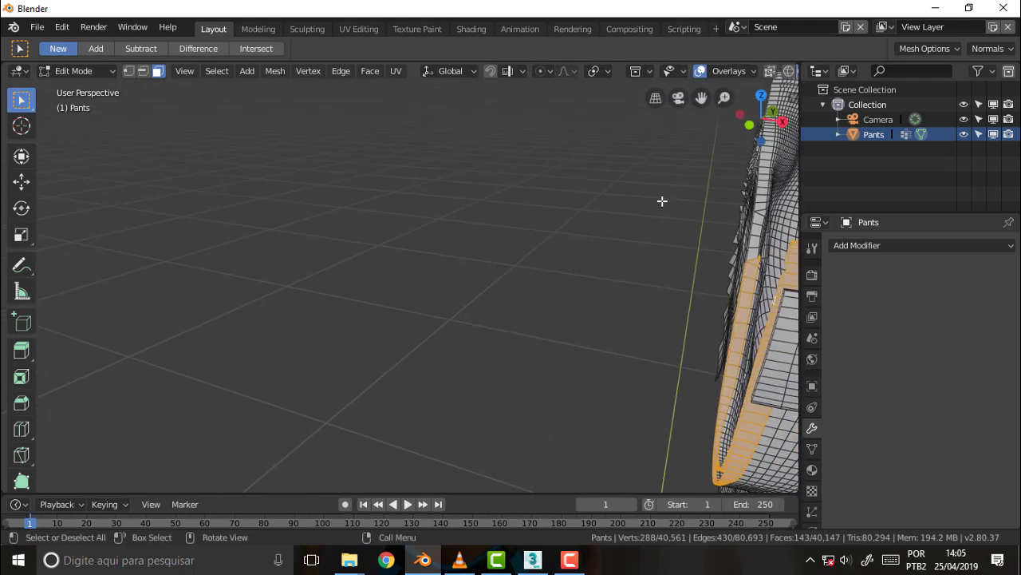
pyautogui.moveTo(701, 97); pyautogui.dragTo(583, 160)
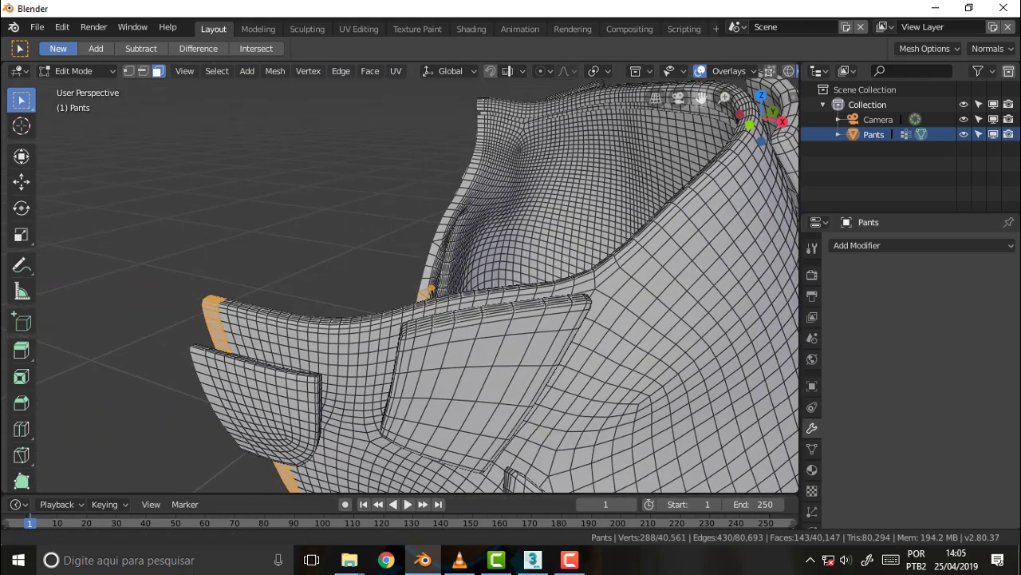
pyautogui.scroll(3, 570, 182)
pyautogui.scroll(3, 526, 212)
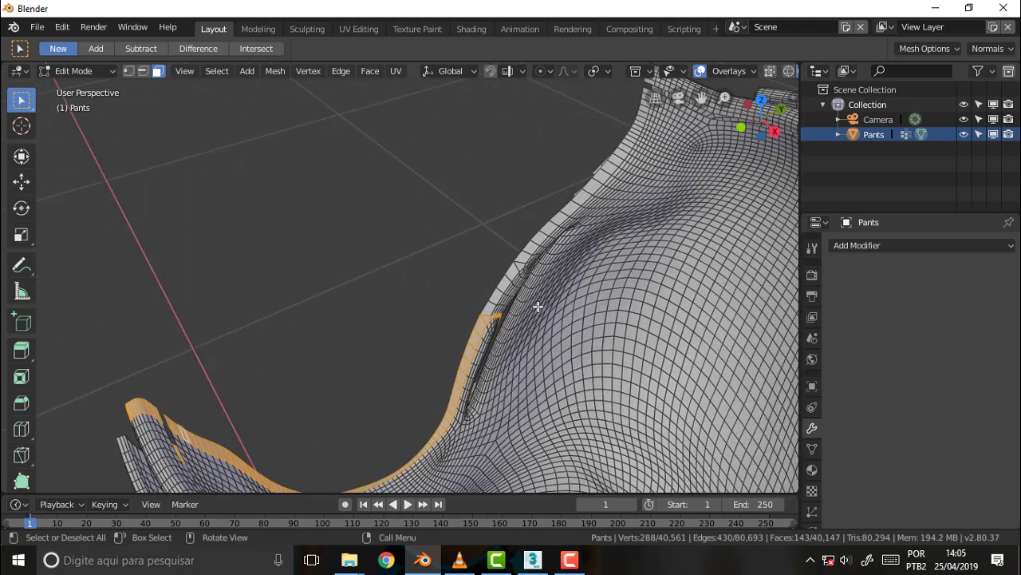
pyautogui.moveTo(538, 303)
pyautogui.mouseDown(button='middle')
pyautogui.moveTo(537, 281)
pyautogui.moveTo(539, 294)
pyautogui.mouseUp(button='middle')
pyautogui.moveTo(557, 319)
pyautogui.mouseDown(button='middle')
pyautogui.moveTo(642, 324)
pyautogui.moveTo(659, 354)
pyautogui.moveTo(654, 380)
pyautogui.moveTo(547, 324)
pyautogui.moveTo(582, 290)
pyautogui.moveTo(543, 273)
pyautogui.moveTo(490, 205)
pyautogui.moveTo(490, 191)
pyautogui.moveTo(504, 191)
pyautogui.mouseUp(button='middle')
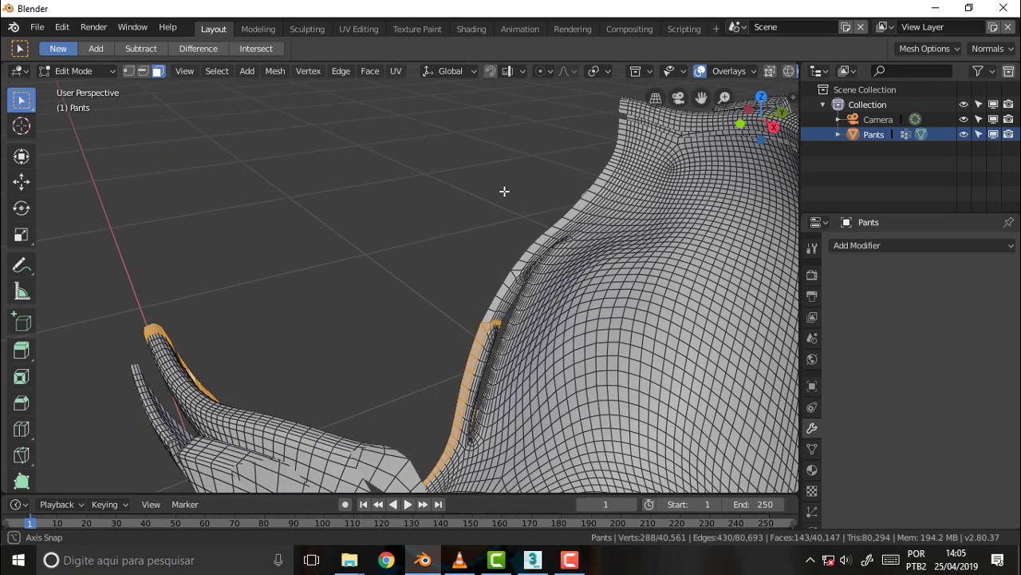
# Step: Delete the 132-face seam strip running down the side of the pants
pyautogui.keyDown('alt'); pyautogui.click(679, 151); pyautogui.keyUp('alt')
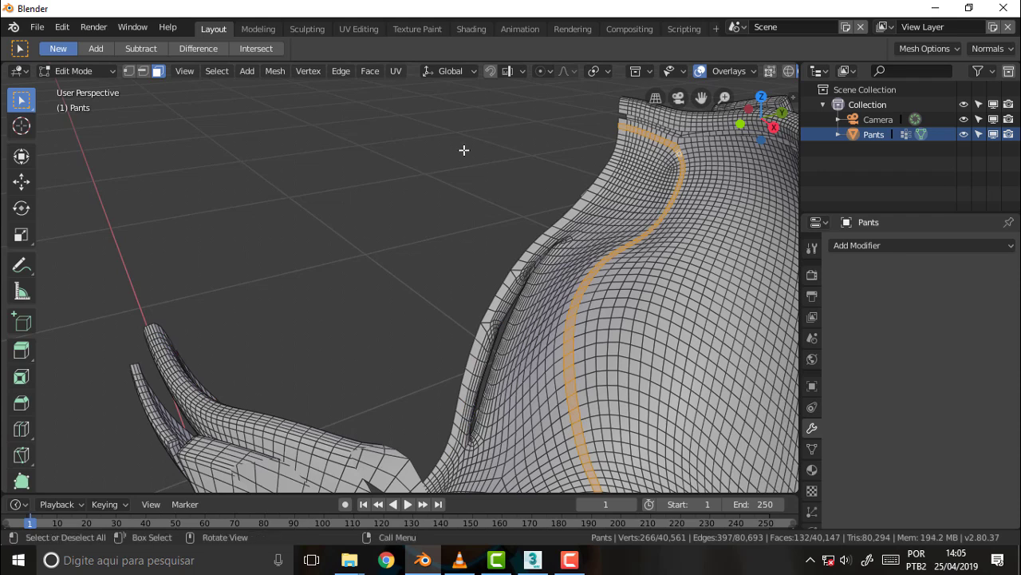
pyautogui.scroll(-6, 467, 151)
pyautogui.moveTo(401, 159)
pyautogui.mouseDown(button='middle')
pyautogui.moveTo(575, 221)
pyautogui.moveTo(577, 256)
pyautogui.moveTo(493, 237)
pyautogui.moveTo(499, 180)
pyautogui.mouseUp(button='middle')
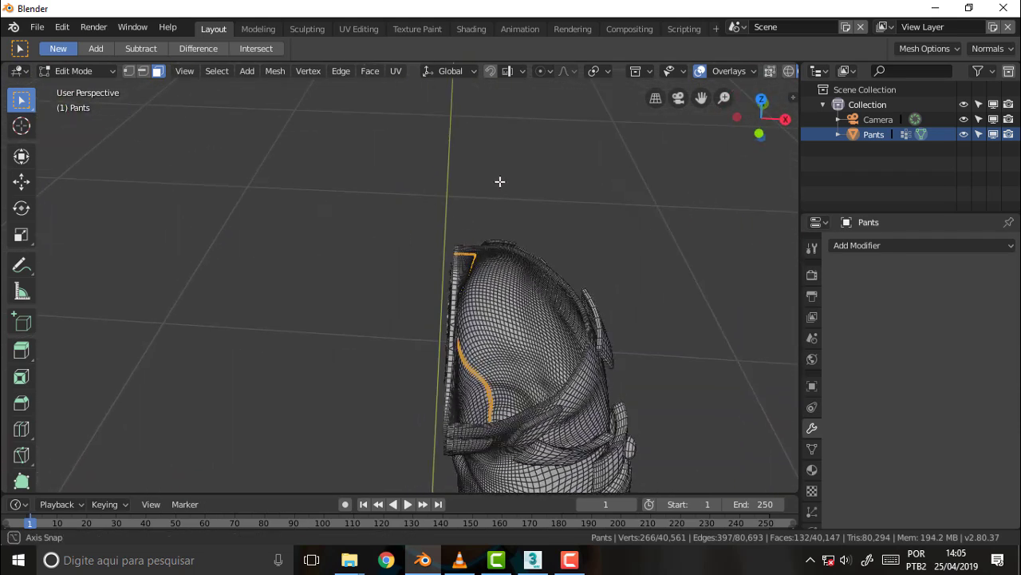
pyautogui.press('x')
pyautogui.click(477, 224)
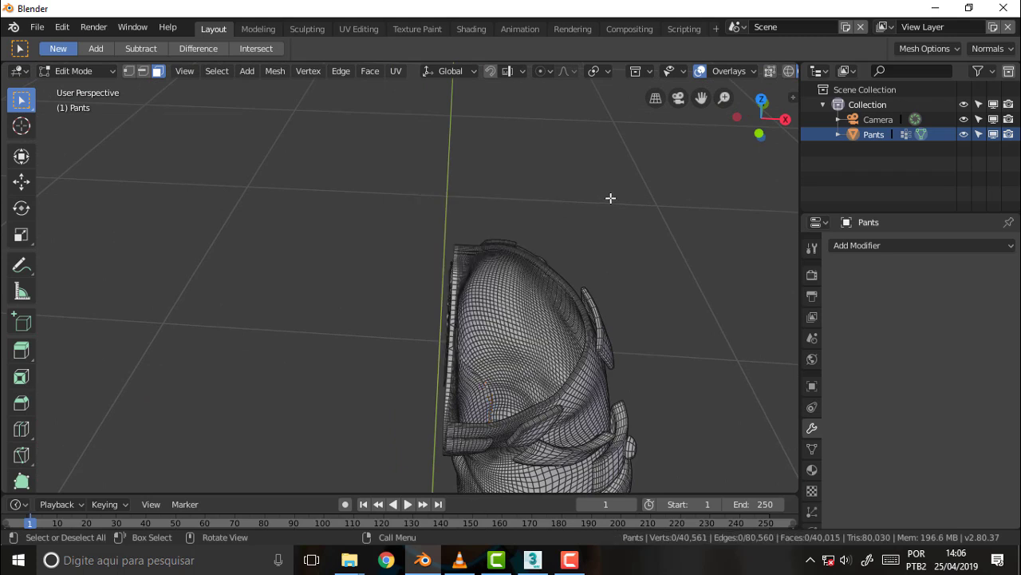
# Step: Check the geometry linked to a face inside the pants opening, then clear the selection
pyautogui.moveTo(609, 200); pyautogui.dragTo(628, 213, button='middle')
pyautogui.click(514, 332)
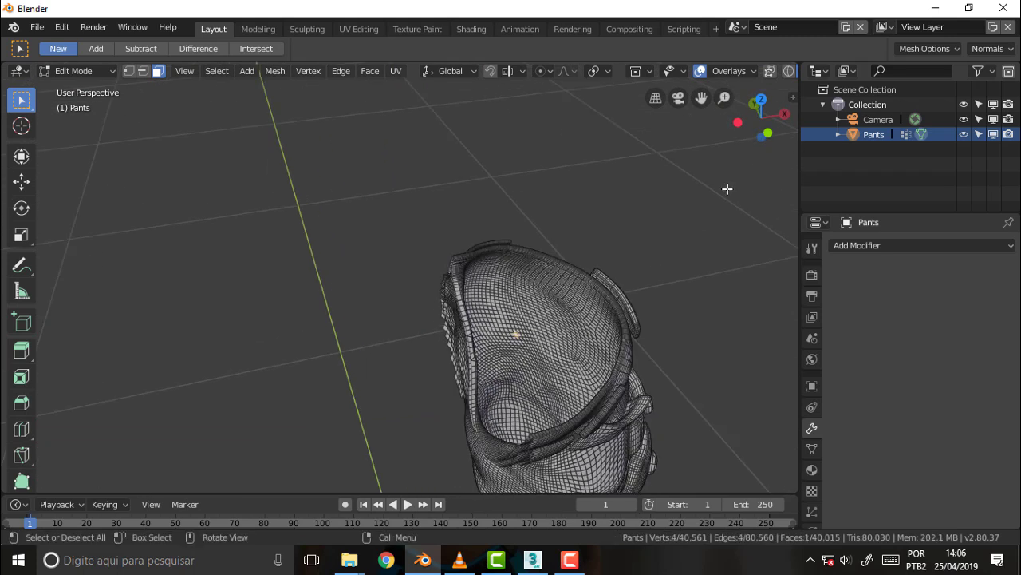
pyautogui.hotkey('ctrl', 'l')
pyautogui.moveTo(727, 189)
pyautogui.mouseDown(button='middle')
pyautogui.moveTo(648, 212)
pyautogui.moveTo(495, 200)
pyautogui.mouseUp(button='middle')
pyautogui.scroll(2, 650, 213)
pyautogui.click(509, 197)
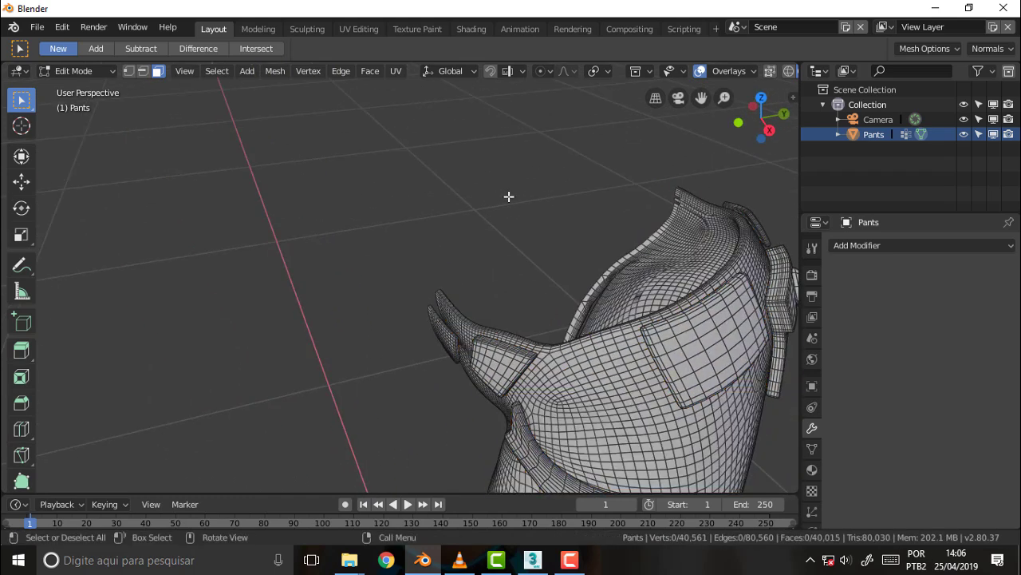
# Step: Delete the edges and faces of the 68-face waistband edge loop
pyautogui.moveTo(614, 163)
pyautogui.mouseDown(button='middle')
pyautogui.moveTo(561, 167)
pyautogui.moveTo(566, 192)
pyautogui.moveTo(536, 189)
pyautogui.moveTo(546, 189)
pyautogui.mouseUp(button='middle')
pyautogui.moveTo(545, 189)
pyautogui.mouseDown(button='middle')
pyautogui.moveTo(534, 189)
pyautogui.moveTo(564, 233)
pyautogui.mouseUp(button='middle')
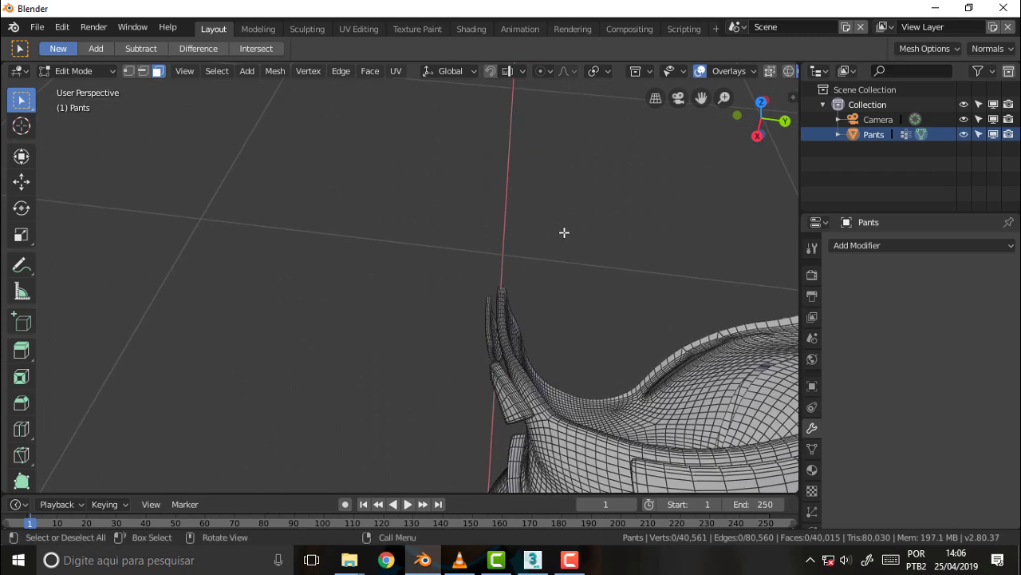
pyautogui.keyDown('alt'); pyautogui.click(722, 399); pyautogui.keyUp('alt')
pyautogui.moveTo(547, 228)
pyautogui.mouseDown(button='middle')
pyautogui.moveTo(409, 230)
pyautogui.moveTo(716, 230)
pyautogui.moveTo(742, 241)
pyautogui.moveTo(591, 233)
pyautogui.mouseUp(button='middle')
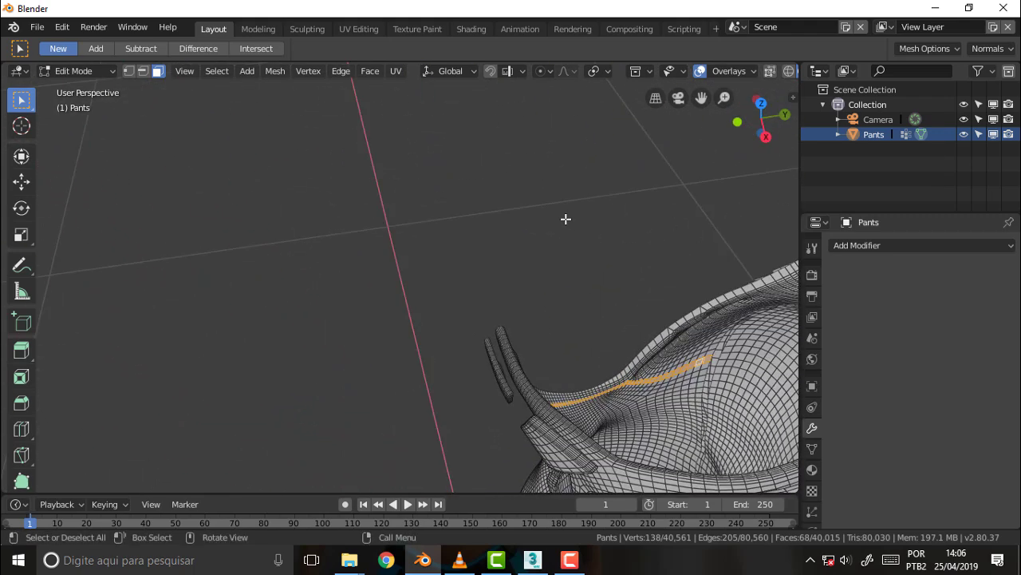
pyautogui.press('x')
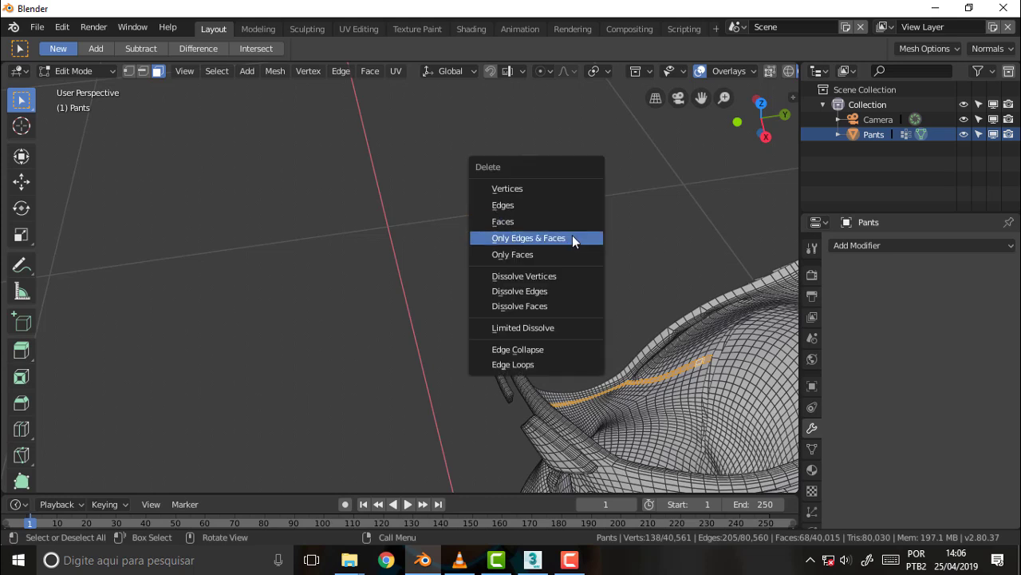
pyautogui.press('Return')
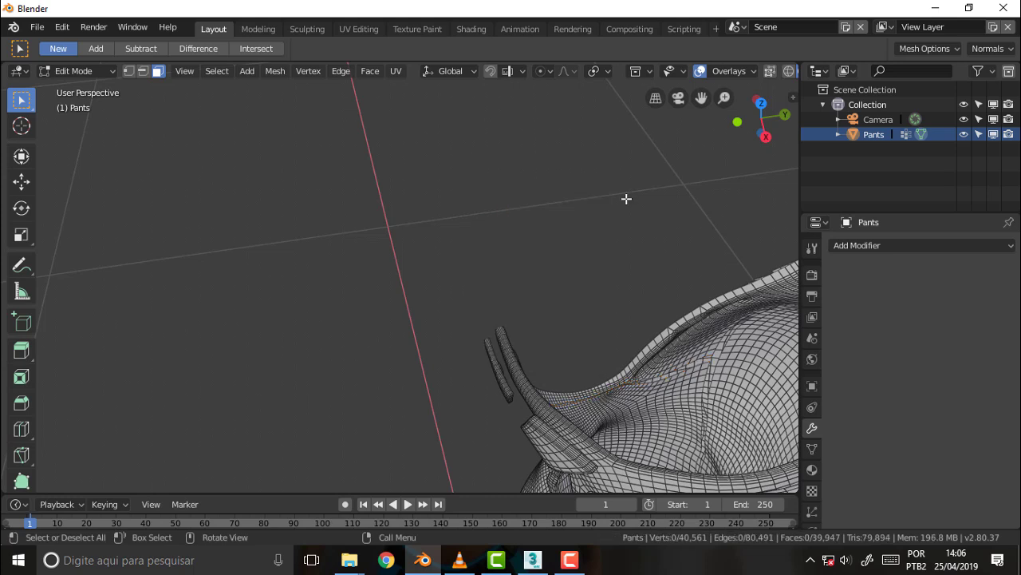
pyautogui.moveTo(611, 191)
pyautogui.mouseDown(button='middle')
pyautogui.moveTo(694, 214)
pyautogui.moveTo(70, 178)
pyautogui.moveTo(104, 229)
pyautogui.mouseUp(button='middle')
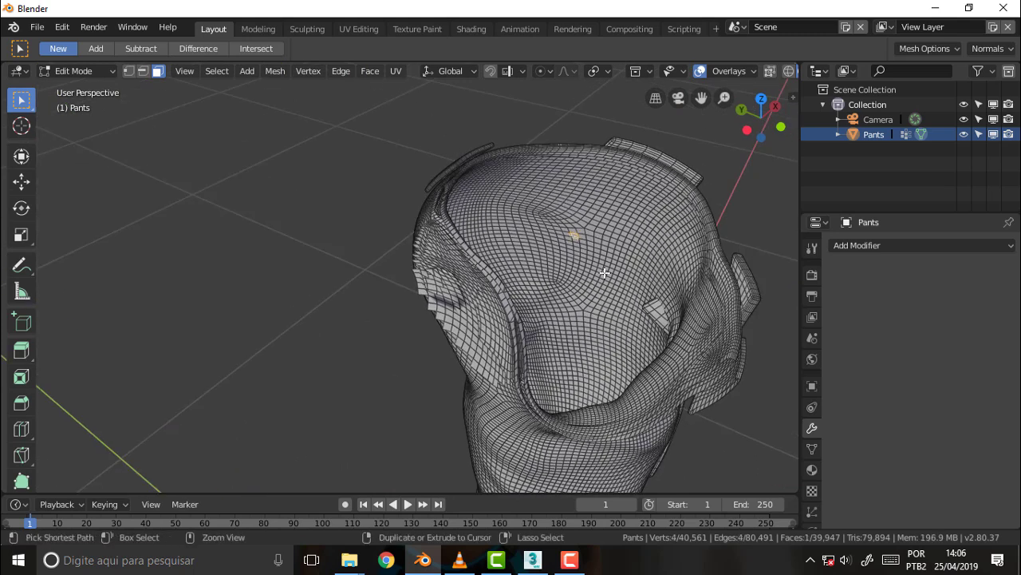
# Step: Select the linked inner lining with Ctrl+L and delete its 12,775 faces
pyautogui.hotkey('ctrl', 'l')
pyautogui.scroll(-6, 535, 255)
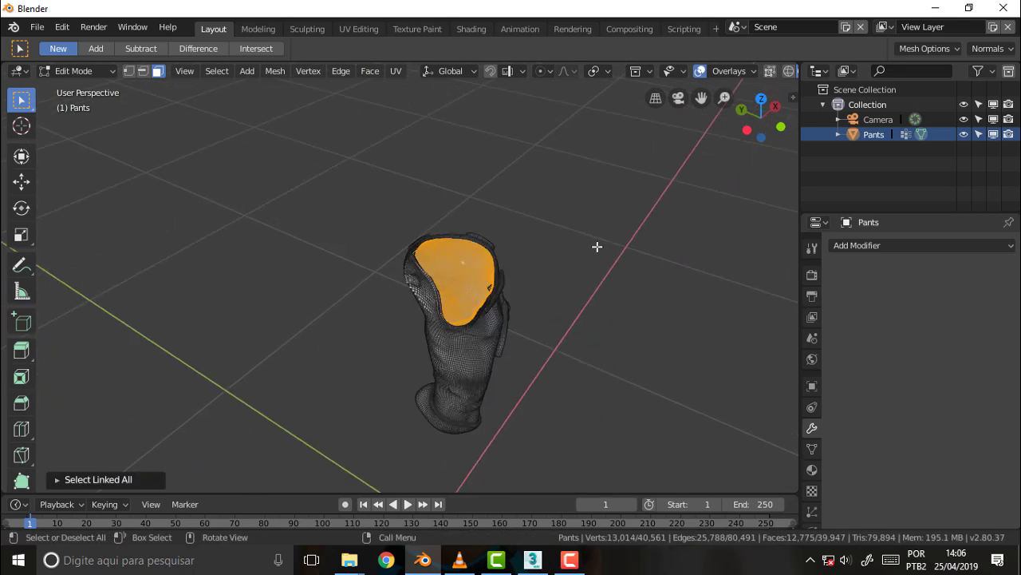
pyautogui.moveTo(597, 246)
pyautogui.mouseDown(button='middle')
pyautogui.moveTo(467, 173)
pyautogui.moveTo(359, 454)
pyautogui.moveTo(212, 486)
pyautogui.moveTo(326, 65)
pyautogui.moveTo(631, 335)
pyautogui.moveTo(583, 269)
pyautogui.mouseUp(button='middle')
pyautogui.press('x')
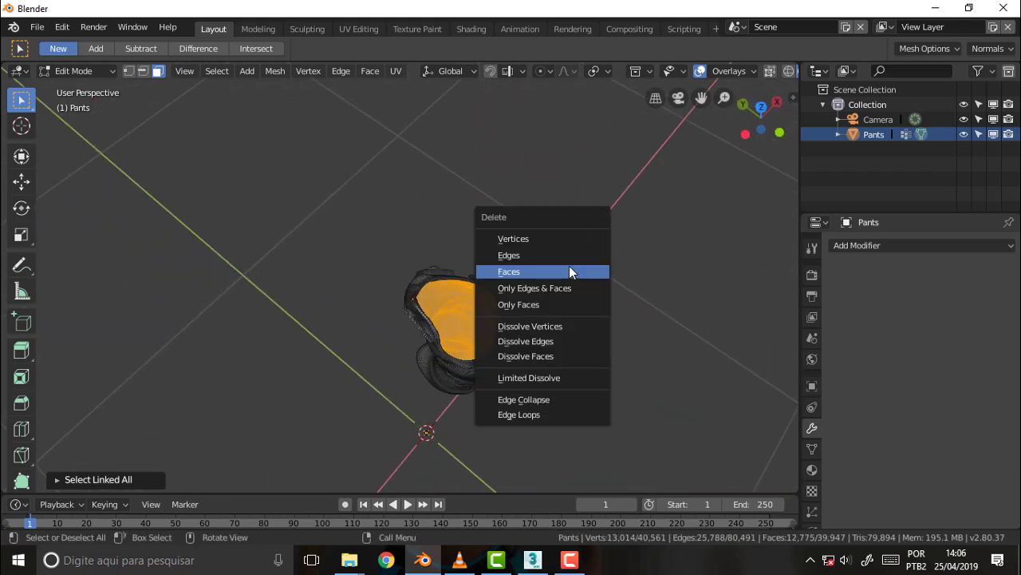
pyautogui.click(544, 271)
pyautogui.scroll(1, 593, 252)
pyautogui.scroll(4, 593, 252)
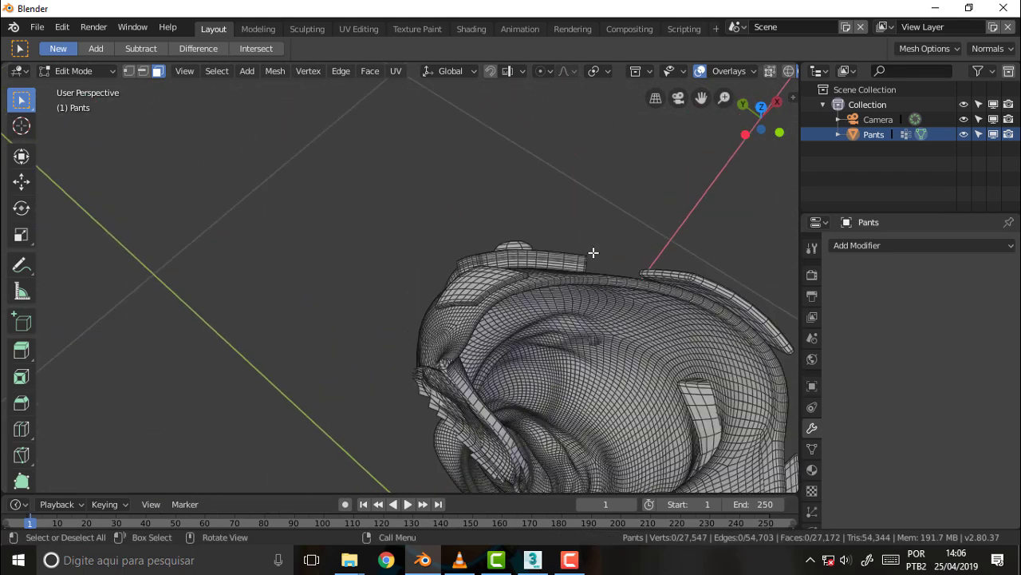
pyautogui.scroll(2, 593, 253)
pyautogui.scroll(-2, 629, 255)
pyautogui.moveTo(636, 257)
pyautogui.mouseDown(button='middle')
pyautogui.moveTo(472, 220)
pyautogui.moveTo(550, 232)
pyautogui.mouseUp(button='middle')
pyautogui.scroll(-2, 609, 242)
# Step: Delete the faces of the vertical edge loop running down the seam
pyautogui.scroll(2, 608, 242)
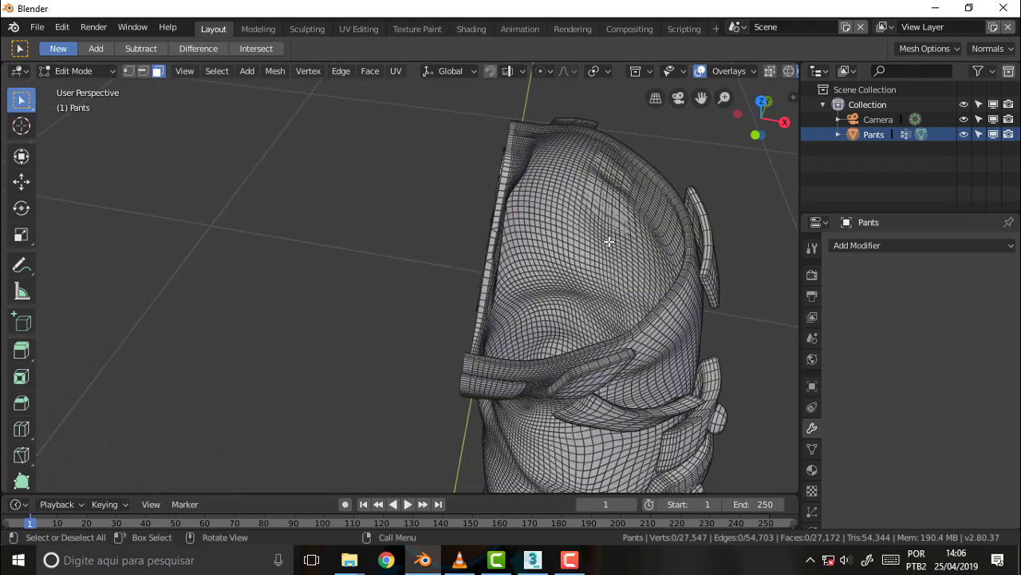
pyautogui.moveTo(700, 97); pyautogui.dragTo(609, 167)
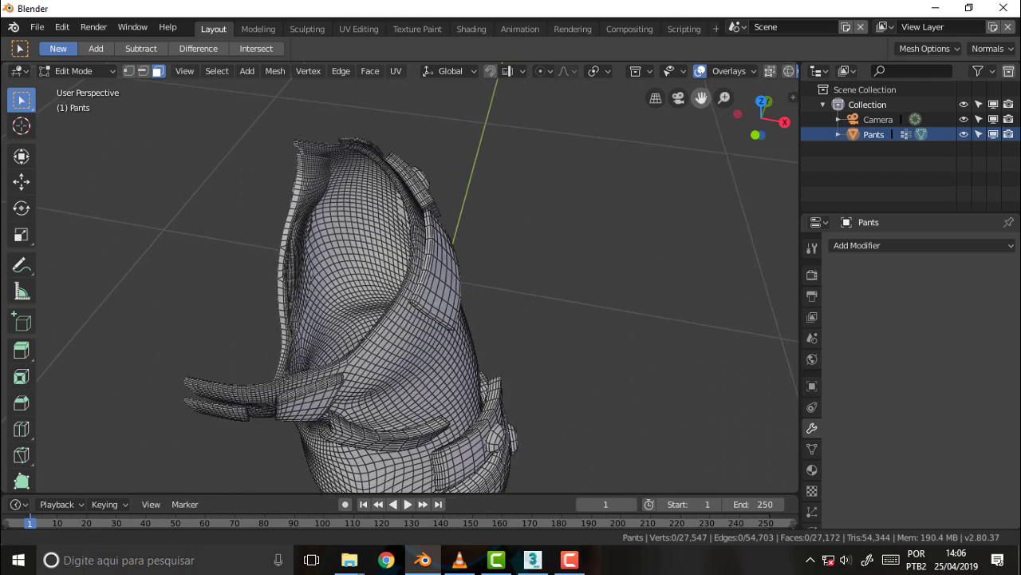
pyautogui.moveTo(609, 166)
pyautogui.mouseDown(button='middle')
pyautogui.moveTo(550, 157)
pyautogui.moveTo(597, 170)
pyautogui.moveTo(438, 189)
pyautogui.mouseUp(button='middle')
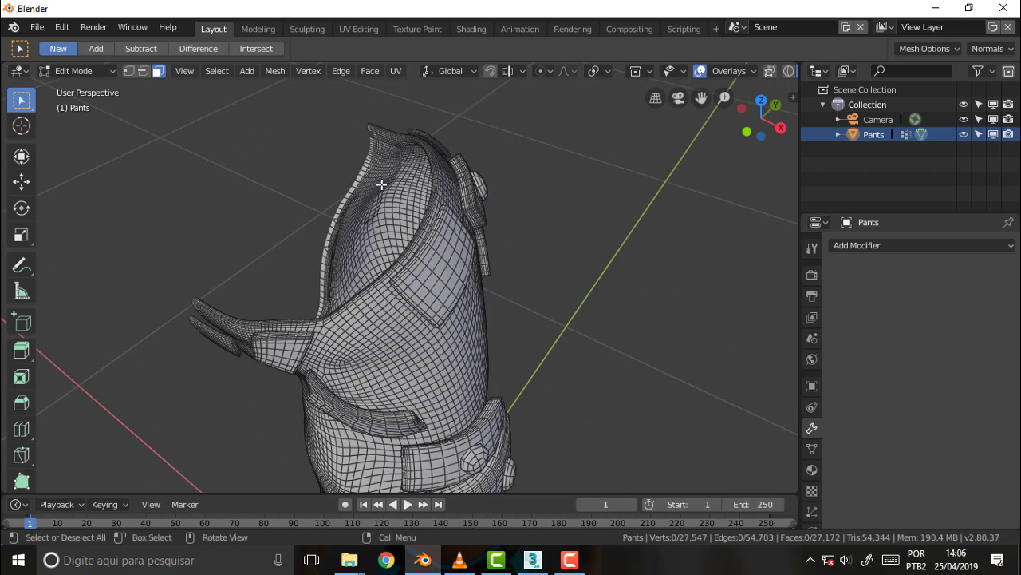
pyautogui.scroll(3, 413, 170)
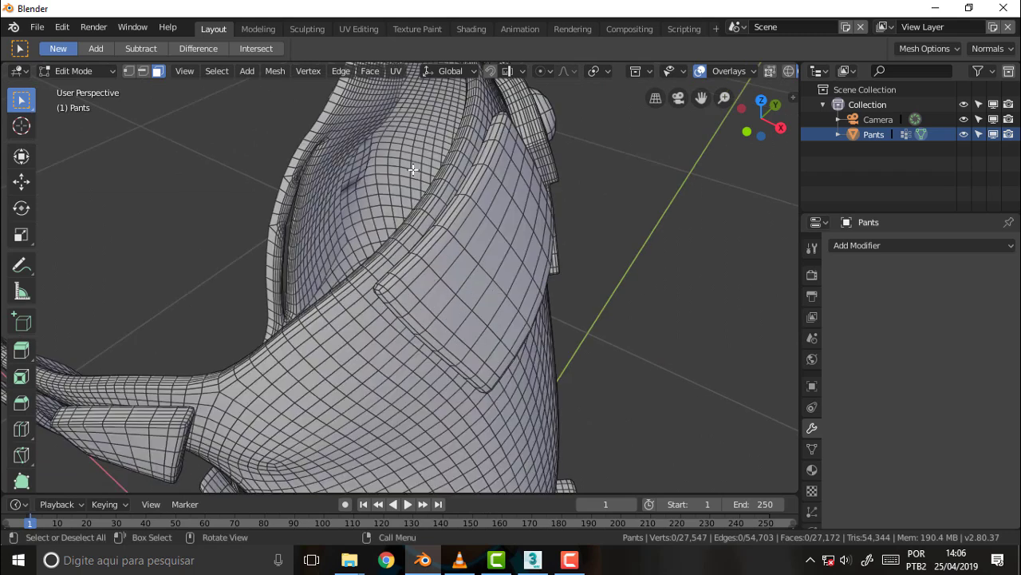
pyautogui.keyDown('alt'); pyautogui.click(346, 113); pyautogui.keyUp('alt')
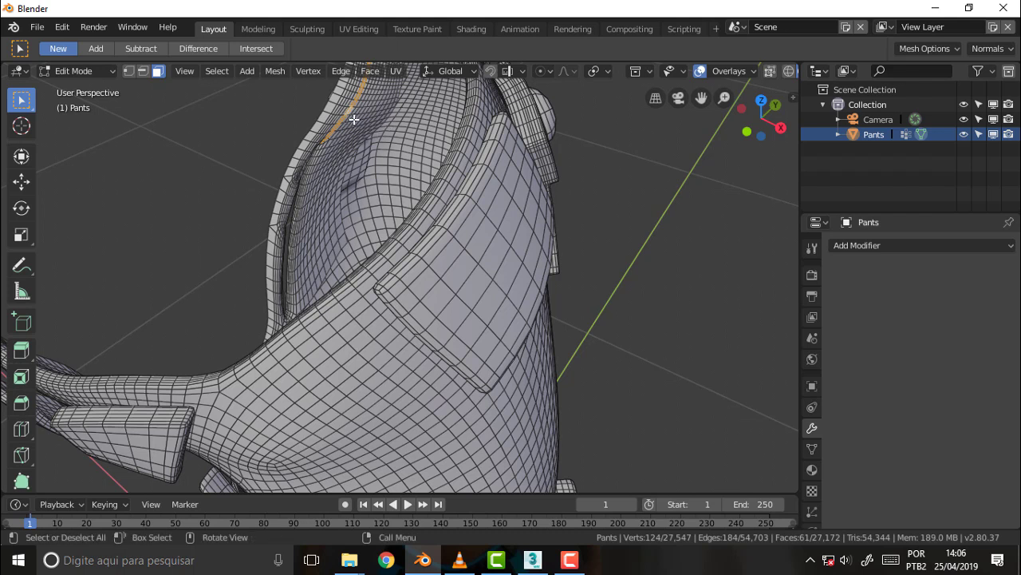
pyautogui.keyDown('alt'); pyautogui.click(354, 119); pyautogui.keyUp('alt')
pyautogui.keyDown('alt'); pyautogui.click(348, 128); pyautogui.keyUp('alt')
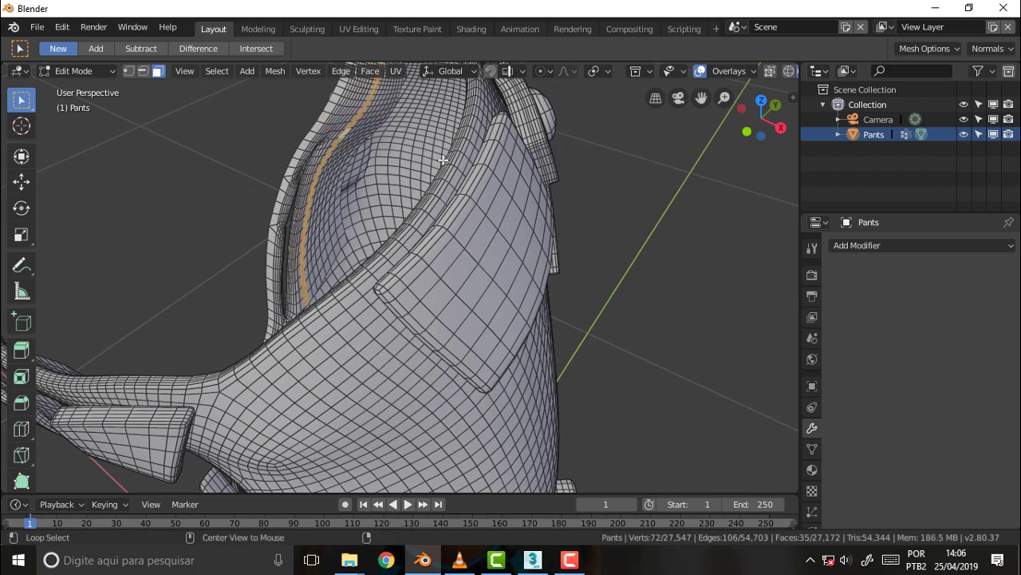
pyautogui.press('x')
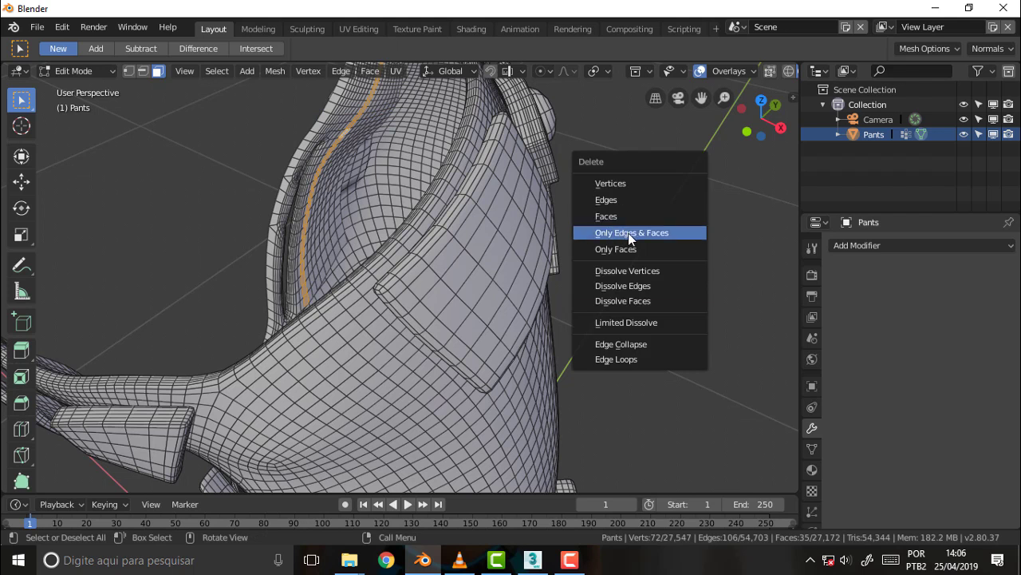
pyautogui.click(628, 213)
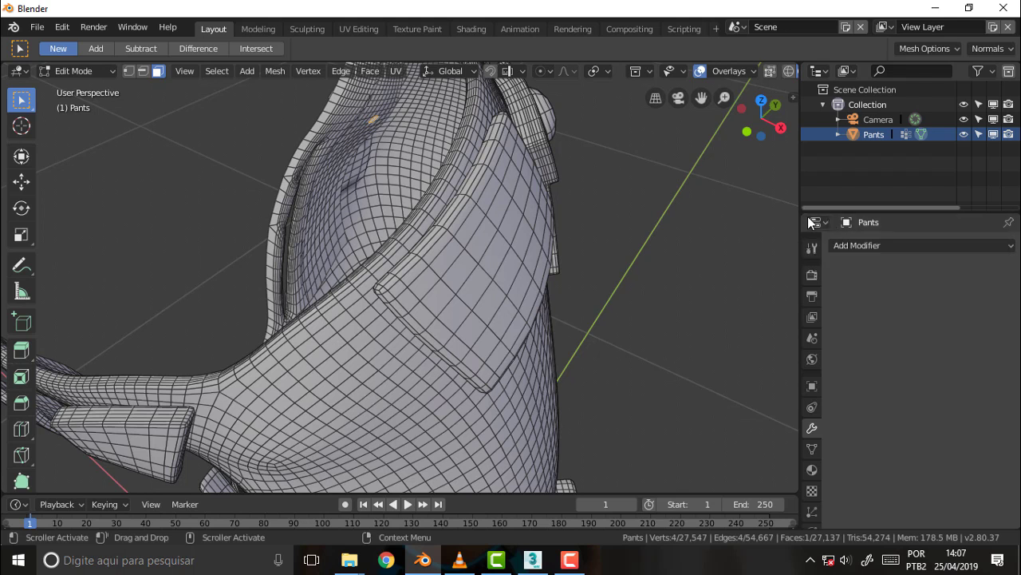
# Step: Select the leftover connected seam strip and delete its faces, leaving 26,866
pyautogui.click(319, 204)
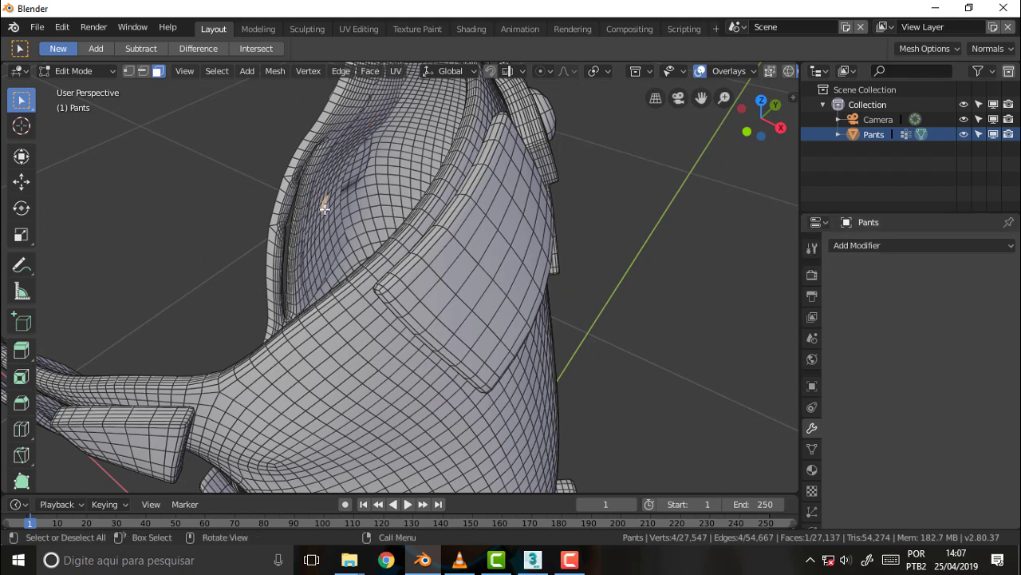
pyautogui.hotkey('ctrl', 'l')
pyautogui.press('x')
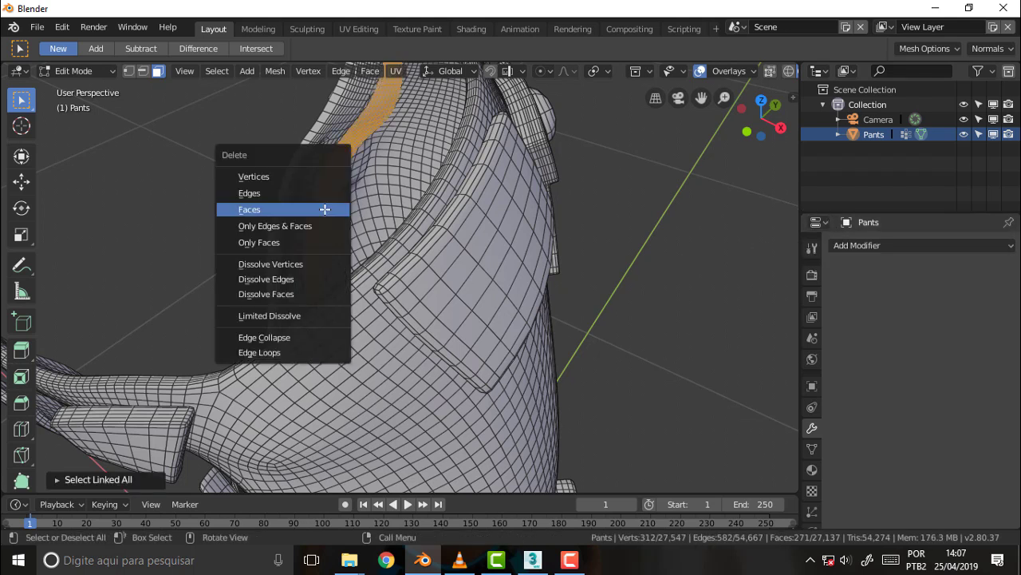
pyautogui.click(271, 209)
pyautogui.moveTo(590, 216)
pyautogui.mouseDown(button='middle')
pyautogui.moveTo(502, 260)
pyautogui.moveTo(627, 279)
pyautogui.moveTo(645, 260)
pyautogui.moveTo(559, 285)
pyautogui.mouseUp(button='middle')
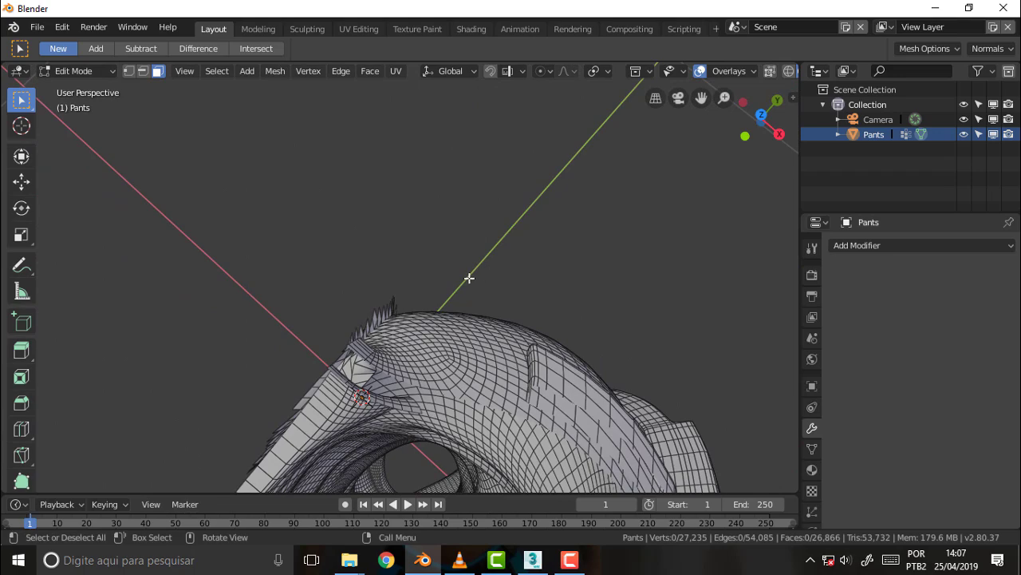
pyautogui.moveTo(470, 278)
pyautogui.mouseDown(button='middle')
pyautogui.moveTo(518, 280)
pyautogui.moveTo(422, 292)
pyautogui.moveTo(463, 282)
pyautogui.moveTo(383, 277)
pyautogui.mouseUp(button='middle')
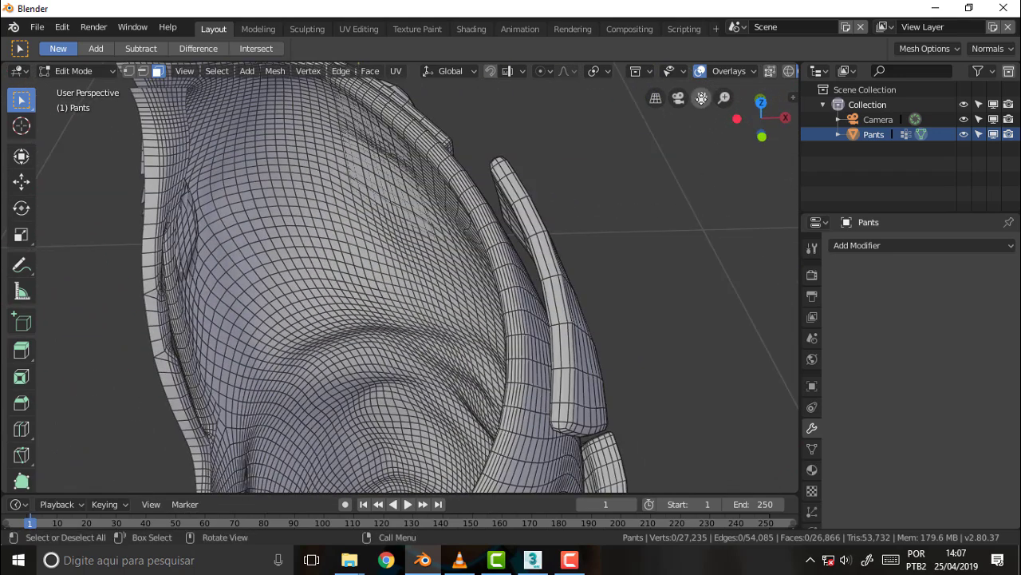
pyautogui.moveTo(702, 101)
pyautogui.mouseDown(button='middle')
pyautogui.moveTo(486, 228)
pyautogui.moveTo(634, 205)
pyautogui.moveTo(555, 234)
pyautogui.mouseUp(button='middle')
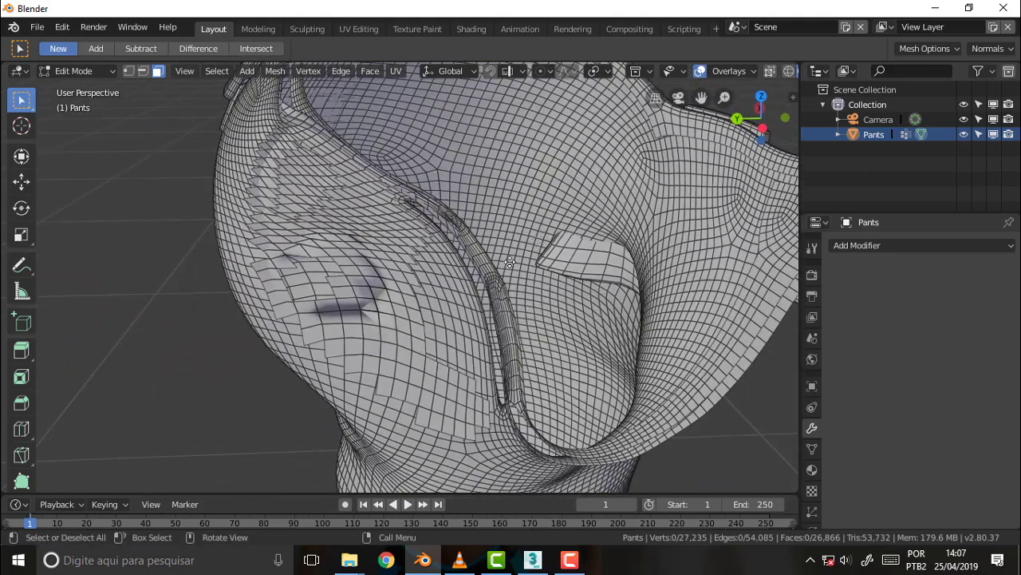
# Step: Check the geometry linked to a face on the pants surface, then deselect it
pyautogui.click(283, 310)
pyautogui.hotkey('ctrl', 'l')
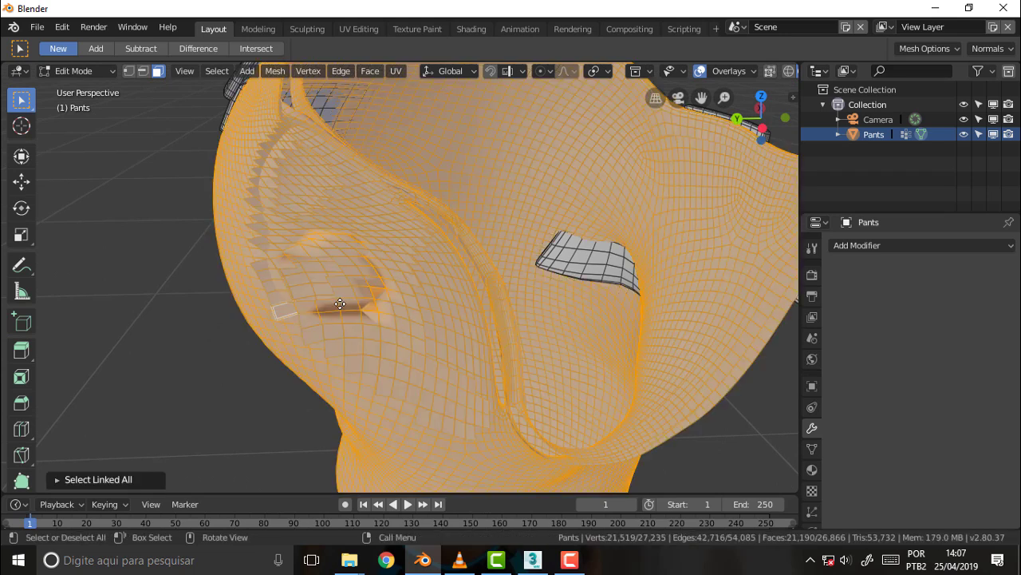
pyautogui.scroll(-6, 340, 303)
pyautogui.scroll(6, 340, 301)
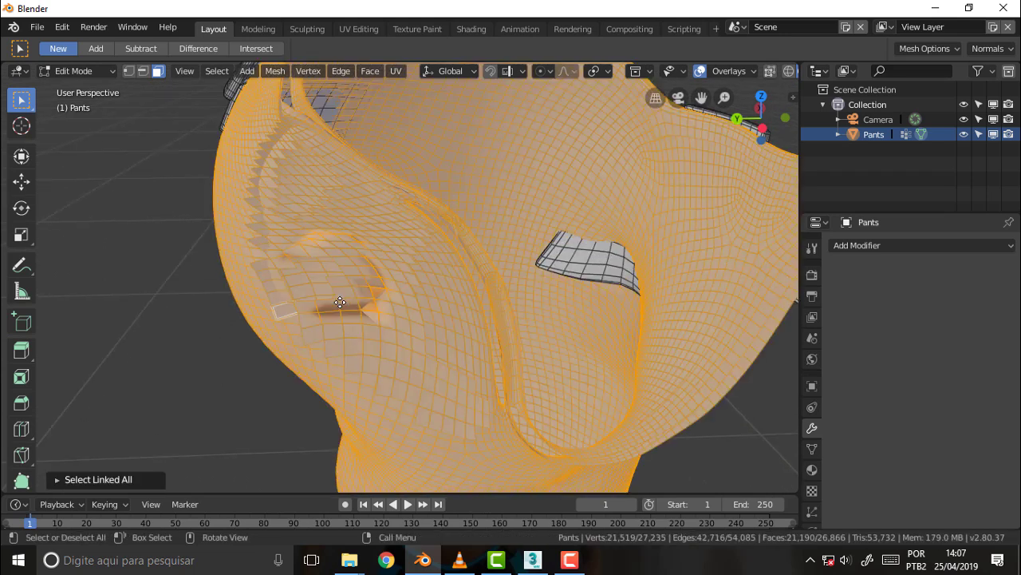
pyautogui.click(152, 306)
pyautogui.scroll(-6, 452, 250)
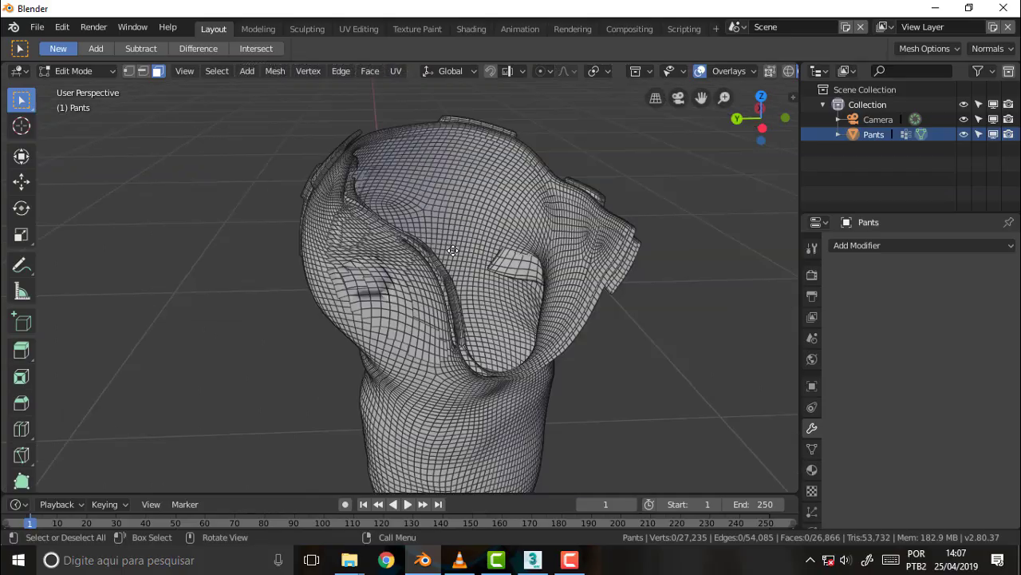
pyautogui.moveTo(453, 250)
pyautogui.mouseDown(button='middle')
pyautogui.moveTo(394, 239)
pyautogui.moveTo(610, 265)
pyautogui.moveTo(603, 256)
pyautogui.mouseUp(button='middle')
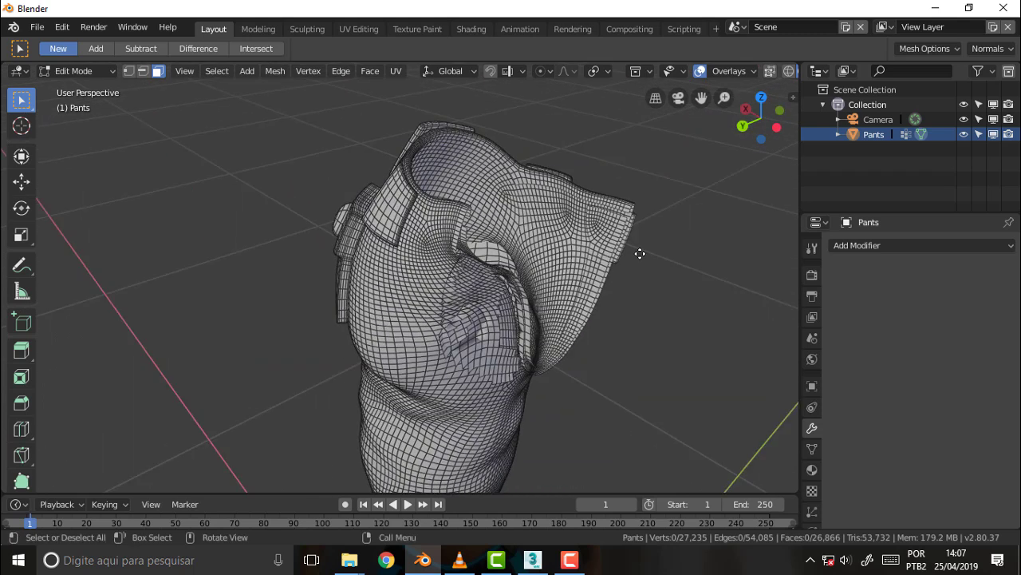
# Step: Test the side panel's linked geometry, then select the thin 16-face seam strip
pyautogui.click(613, 241)
pyautogui.hotkey('ctrl', 'l')
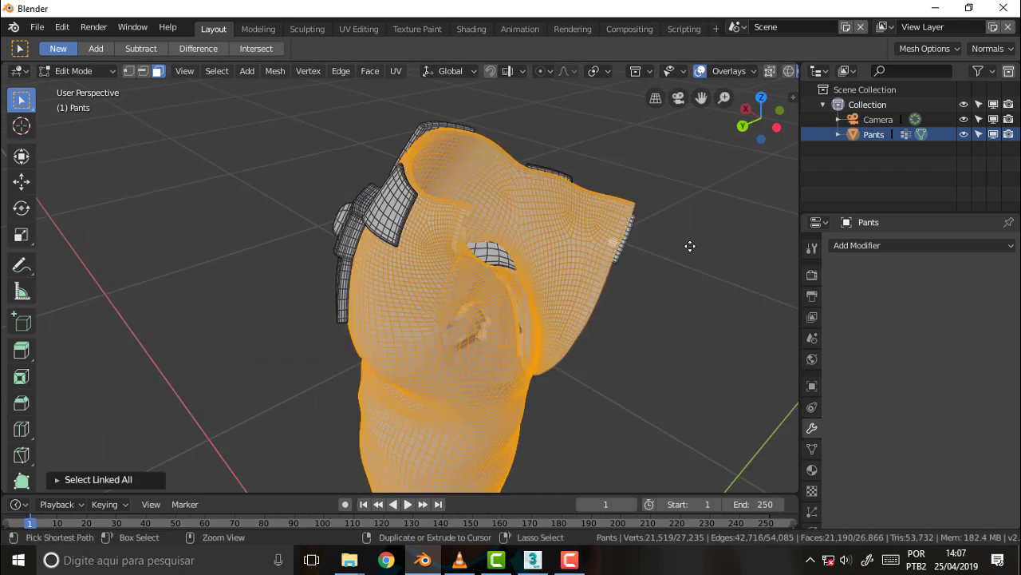
pyautogui.click(691, 246)
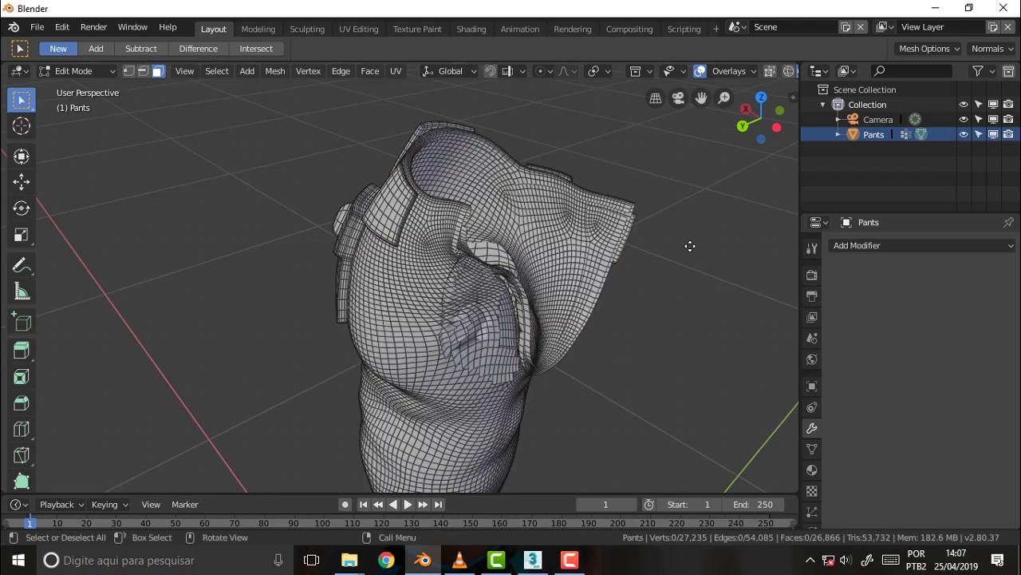
pyautogui.moveTo(690, 246)
pyautogui.mouseDown(button='middle')
pyautogui.moveTo(485, 249)
pyautogui.moveTo(460, 260)
pyautogui.mouseUp(button='middle')
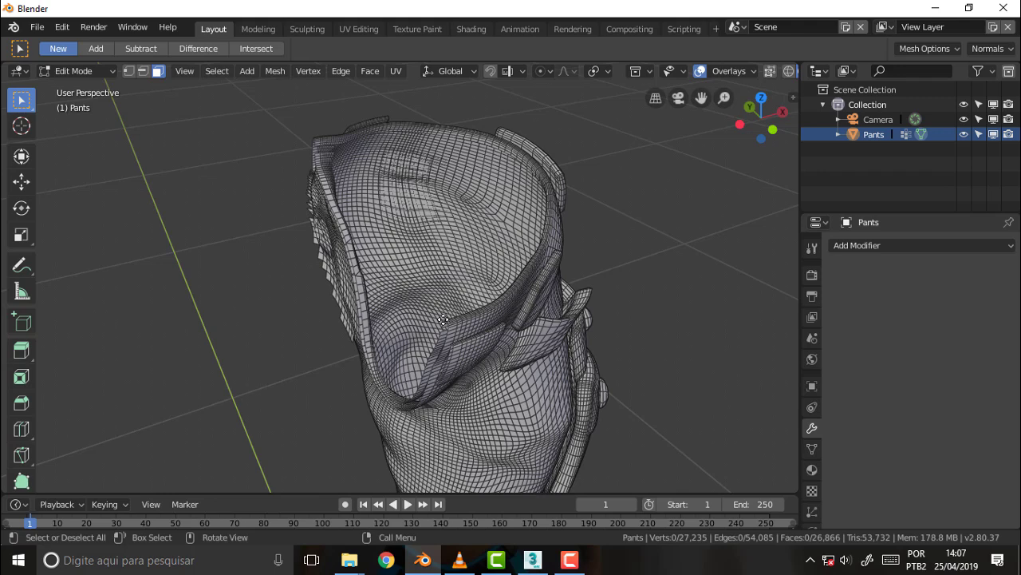
pyautogui.scroll(5, 444, 319)
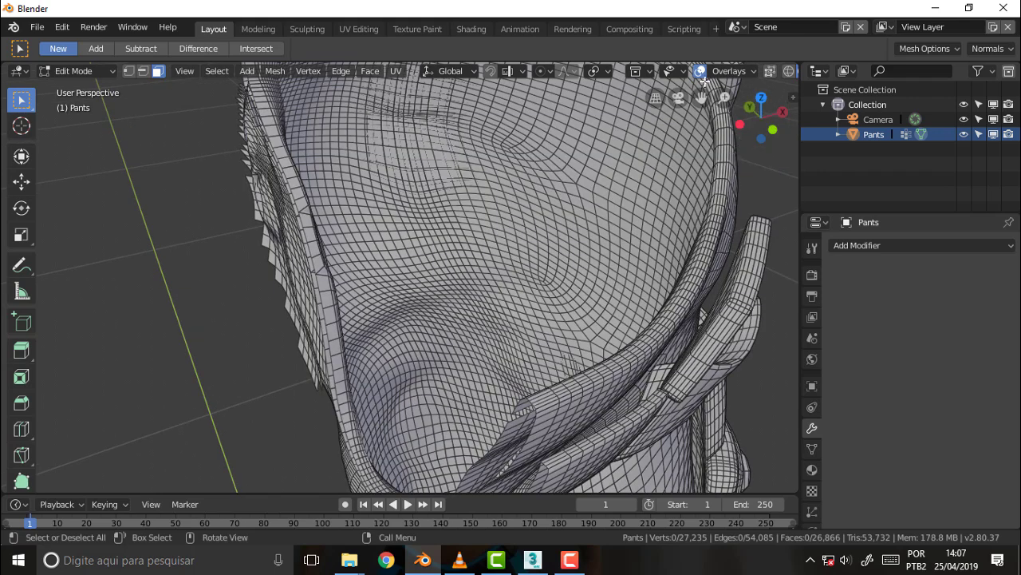
pyautogui.moveTo(700, 97); pyautogui.dragTo(673, 134)
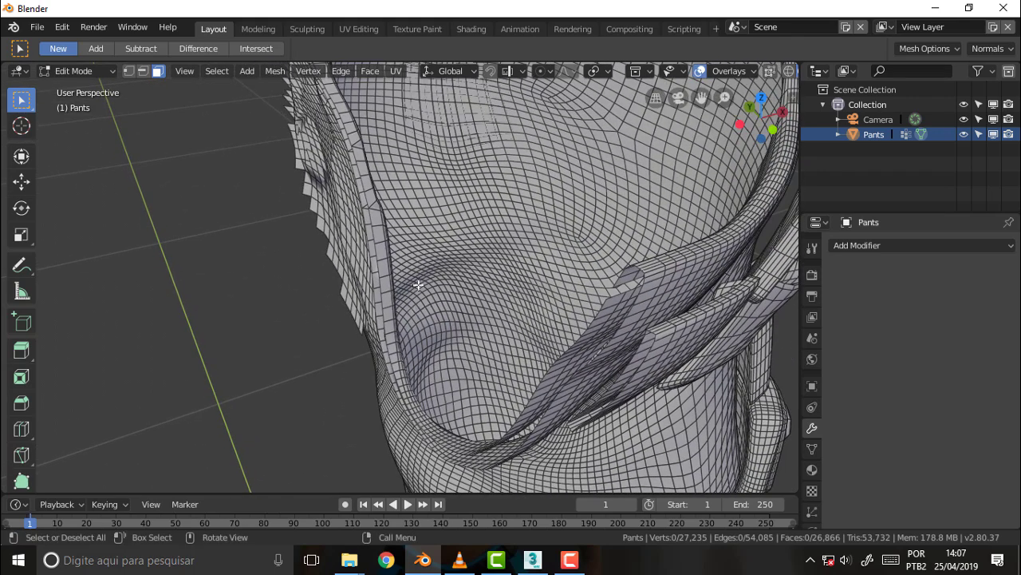
pyautogui.moveTo(440, 248); pyautogui.dragTo(459, 248, button='middle')
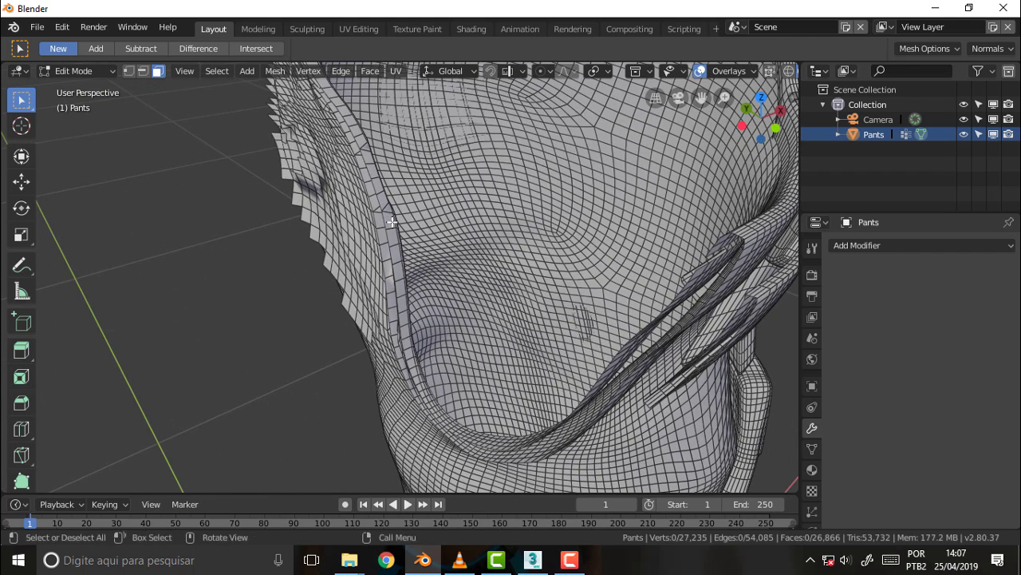
pyautogui.keyDown('alt'); pyautogui.click(384, 223); pyautogui.keyUp('alt')
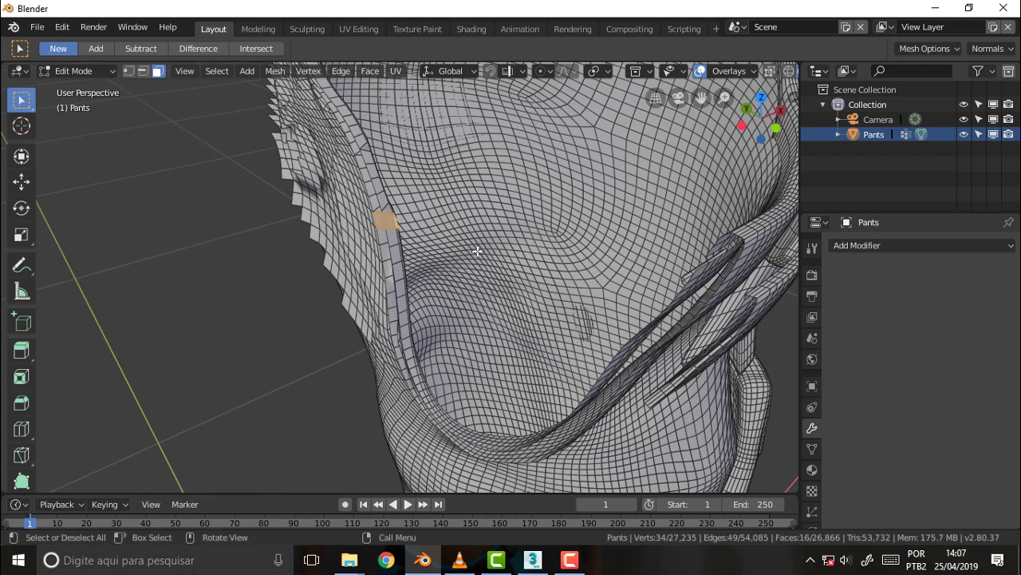
# Step: Drop one face from the seam strip selection and delete the other 15 faces
pyautogui.press('x')
pyautogui.keyDown('shift'); pyautogui.click(377, 219); pyautogui.keyUp('shift')
pyautogui.press('x')
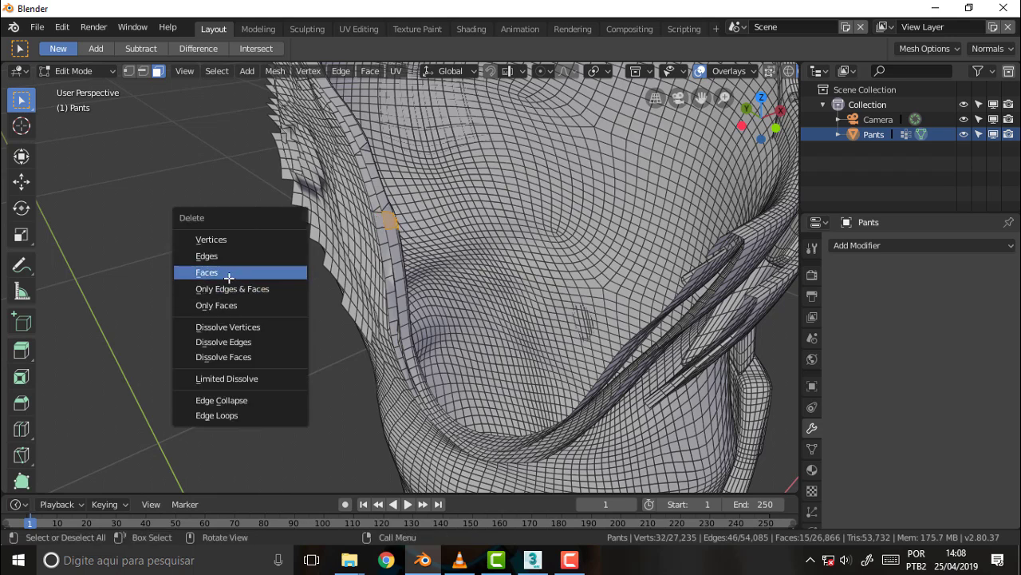
pyautogui.click(229, 272)
pyautogui.moveTo(225, 276); pyautogui.dragTo(281, 268, button='middle')
pyautogui.scroll(-5, 439, 300)
pyautogui.scroll(8, 447, 298)
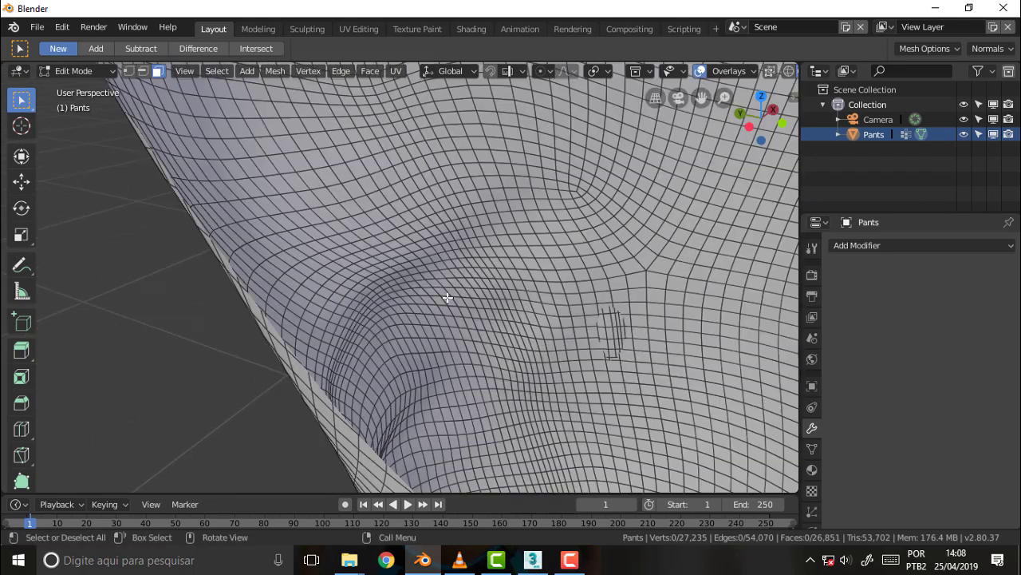
pyautogui.scroll(-5, 498, 287)
pyautogui.moveTo(593, 289)
pyautogui.mouseDown(button='middle')
pyautogui.moveTo(678, 296)
pyautogui.moveTo(649, 268)
pyautogui.mouseUp(button='middle')
# Step: Check the geometry linked to a face on the pants' side, then clear the selection
pyautogui.click(634, 254)
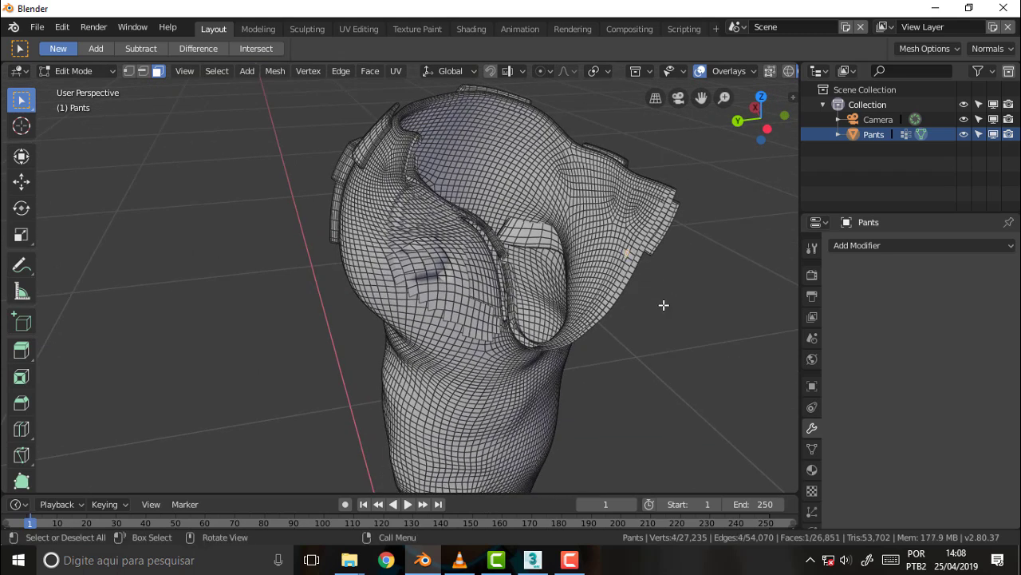
pyautogui.hotkey('ctrl', 'l')
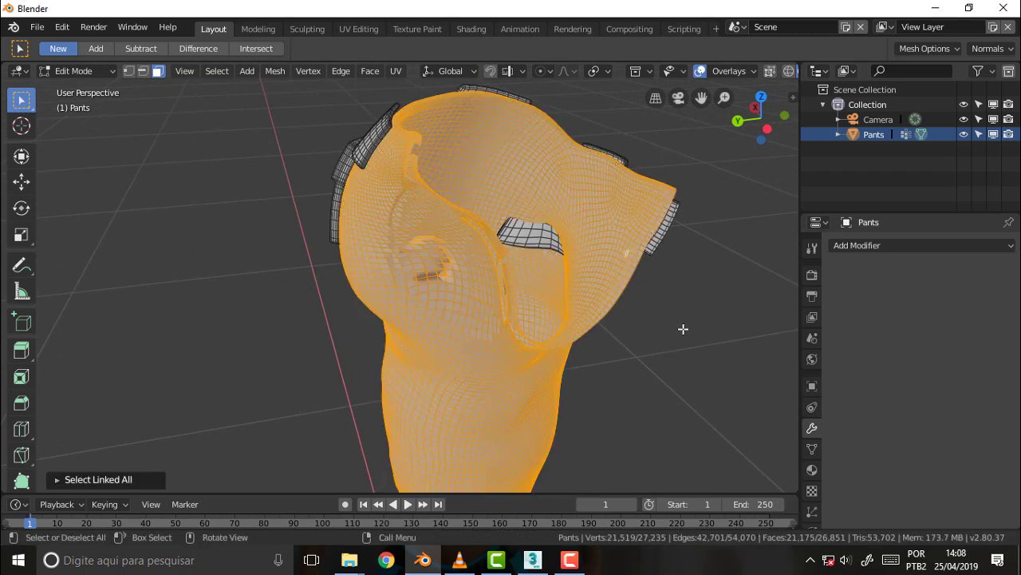
pyautogui.scroll(-2, 723, 272)
pyautogui.scroll(4, 712, 262)
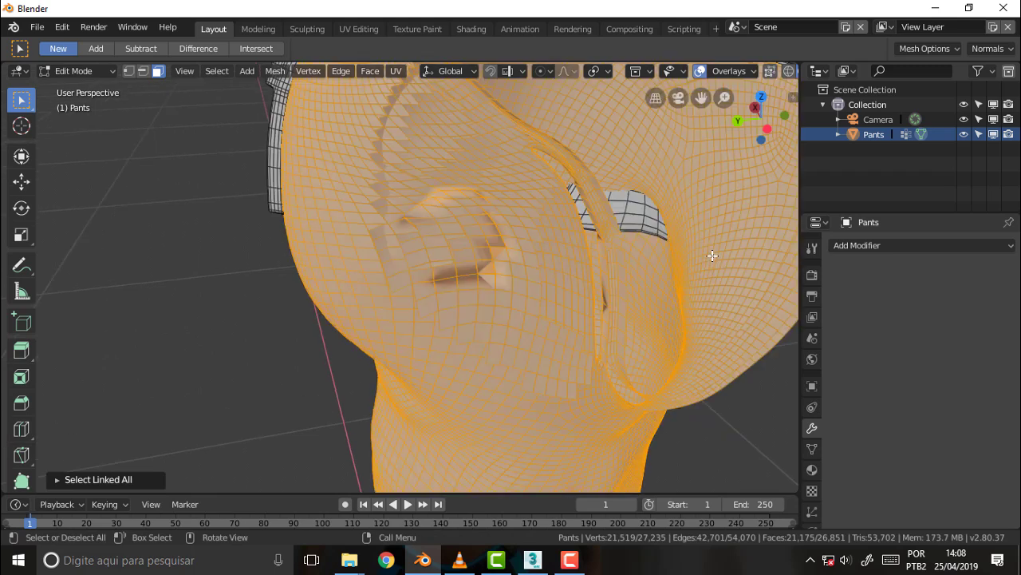
pyautogui.scroll(-2, 709, 249)
pyautogui.moveTo(707, 244)
pyautogui.mouseDown(button='middle')
pyautogui.moveTo(598, 255)
pyautogui.moveTo(714, 245)
pyautogui.mouseUp(button='middle')
pyautogui.click(716, 228)
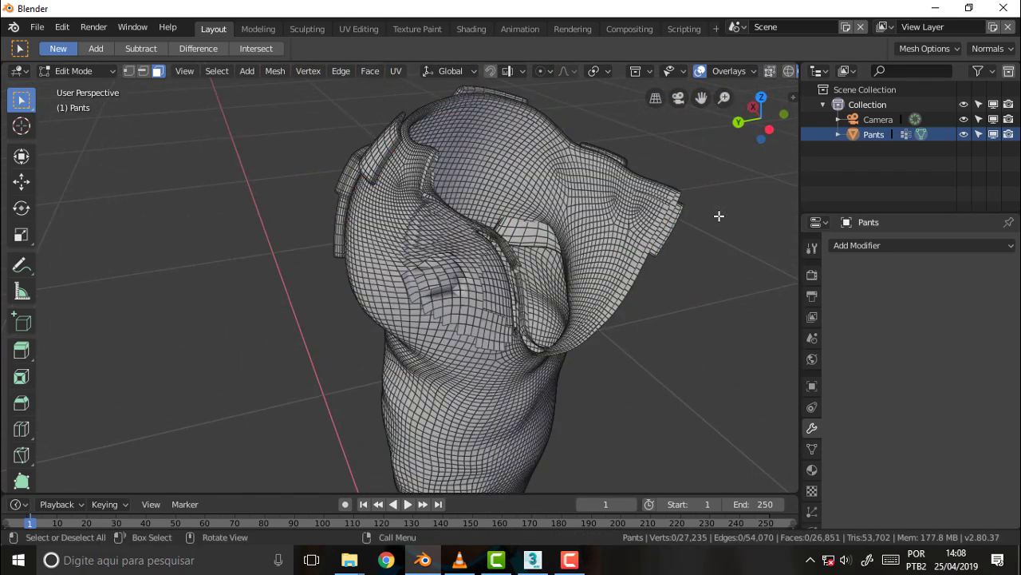
# Step: Bring the inner seam into view and select the edge loop along it
pyautogui.moveTo(691, 191)
pyautogui.mouseDown(button='middle')
pyautogui.moveTo(667, 201)
pyautogui.moveTo(744, 192)
pyautogui.mouseUp(button='middle')
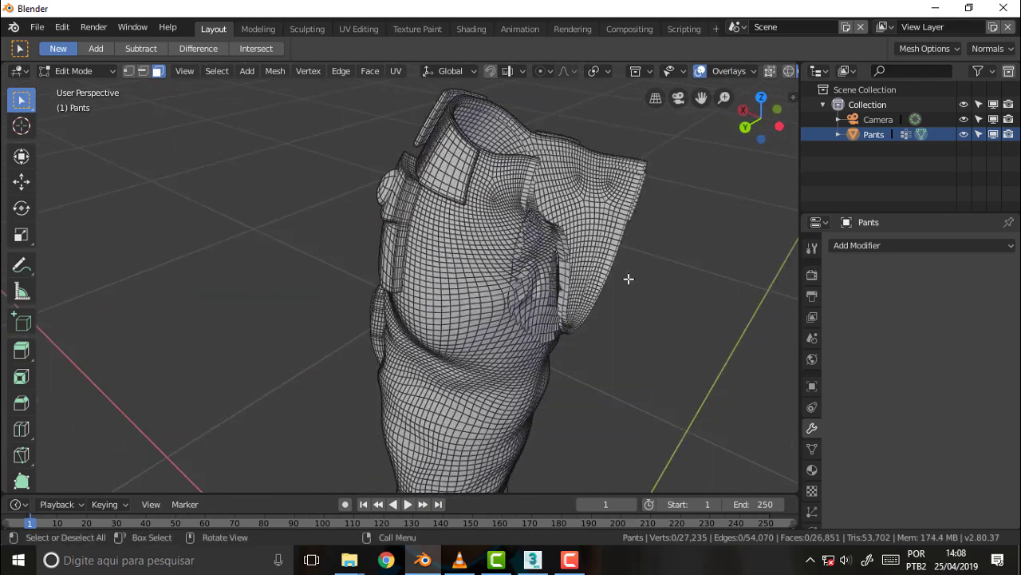
pyautogui.scroll(4, 631, 283)
pyautogui.moveTo(638, 267)
pyautogui.mouseDown(button='middle')
pyautogui.moveTo(531, 233)
pyautogui.moveTo(438, 245)
pyautogui.mouseUp(button='middle')
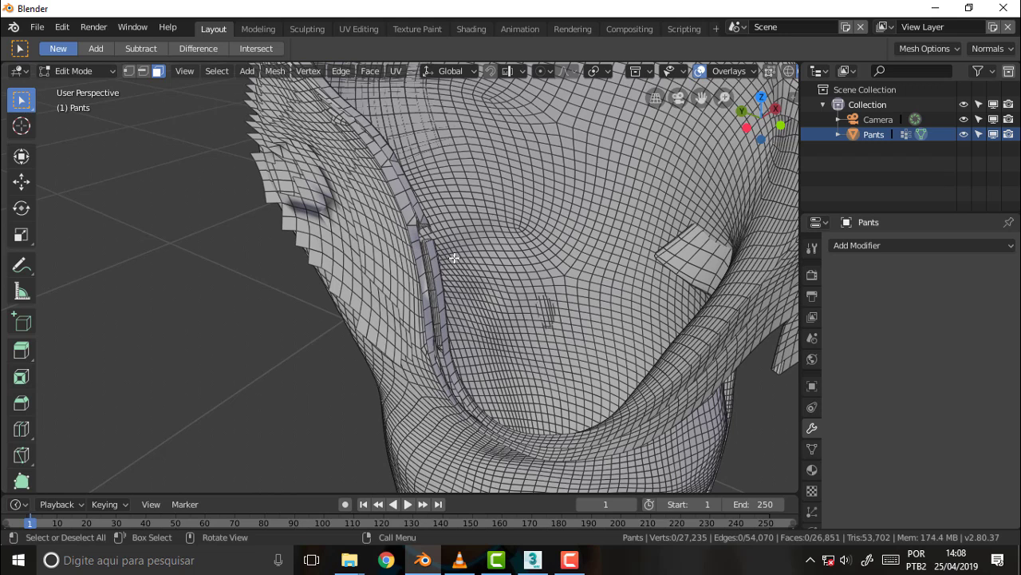
pyautogui.moveTo(454, 257); pyautogui.dragTo(487, 251, button='middle')
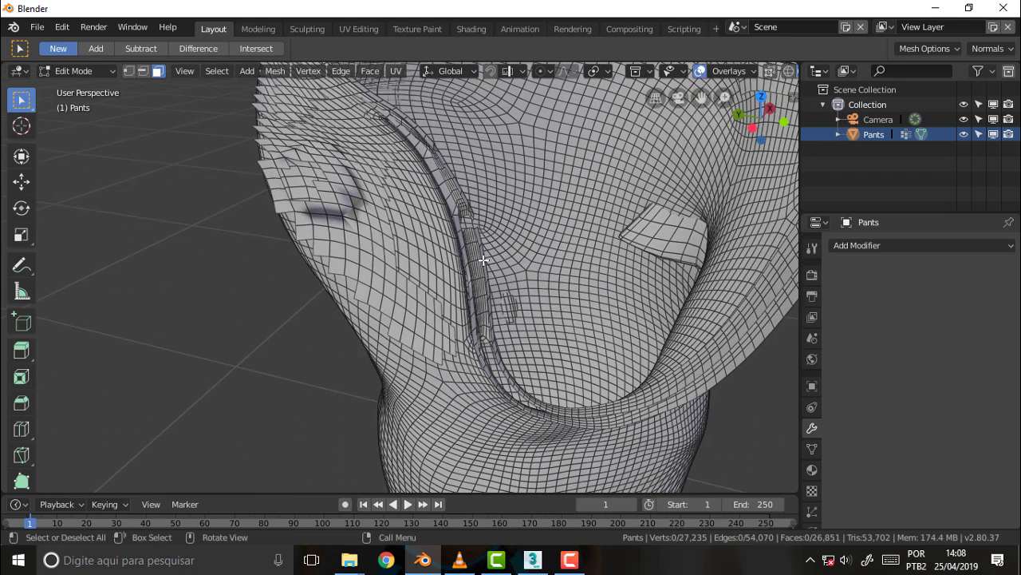
pyautogui.scroll(5, 485, 239)
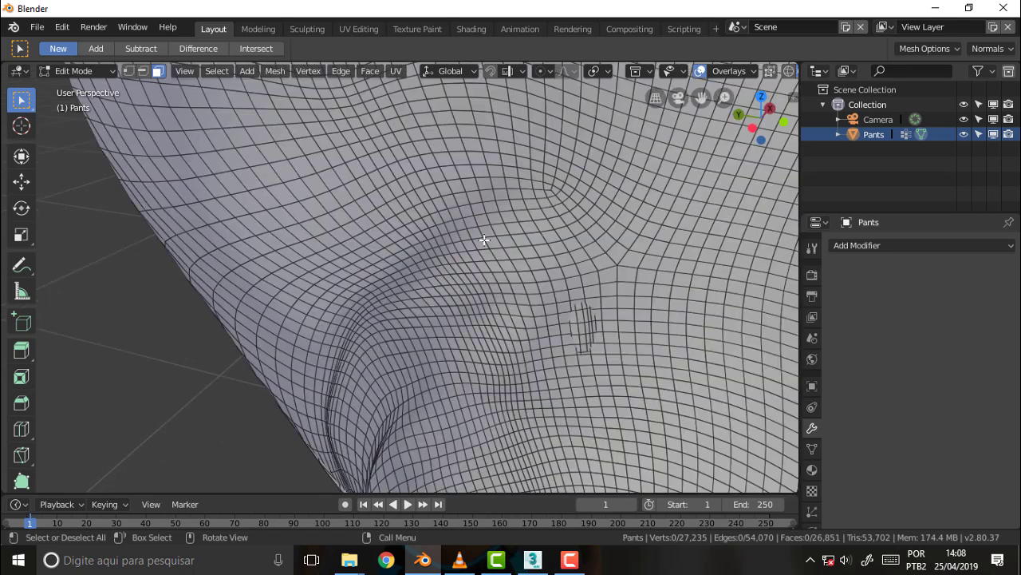
pyautogui.scroll(-5, 487, 246)
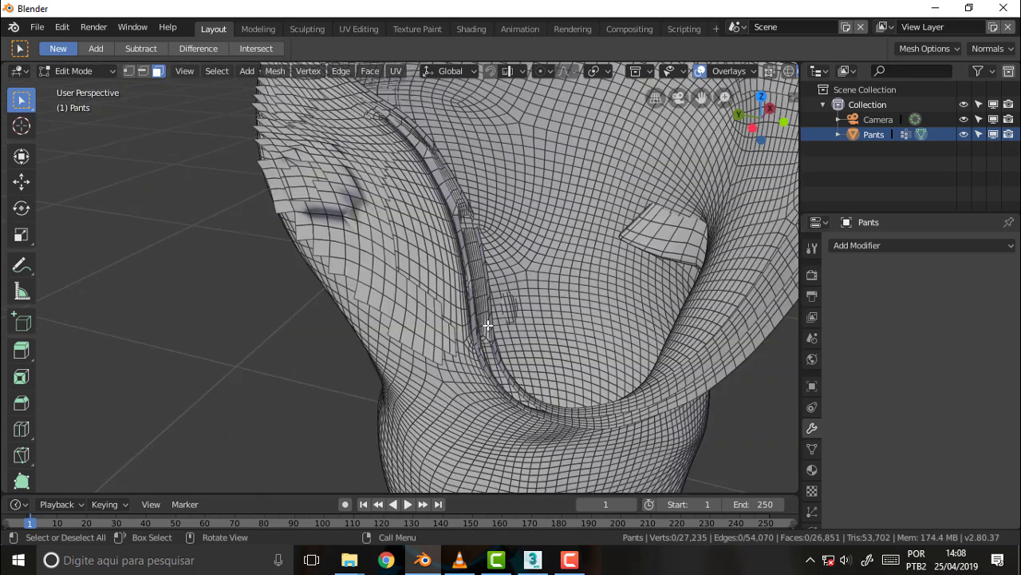
pyautogui.keyDown('alt'); pyautogui.click(487, 325); pyautogui.keyUp('alt')
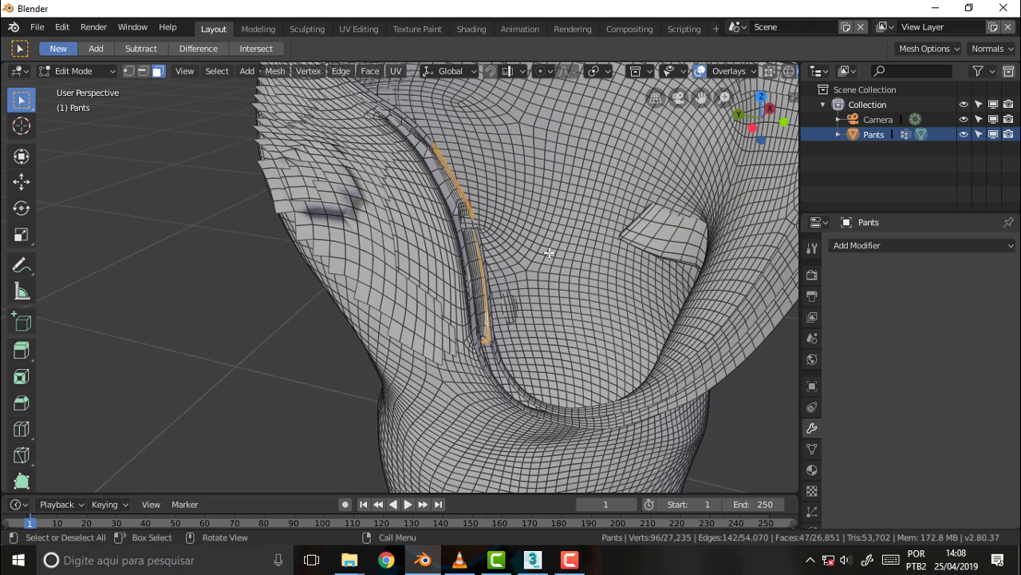
# Step: Delete the faces of the selected 47-face seam loop on the pants
pyautogui.scroll(-3, 546, 252)
pyautogui.moveTo(720, 227)
pyautogui.mouseDown(button='middle')
pyautogui.moveTo(504, 260)
pyautogui.moveTo(464, 253)
pyautogui.moveTo(586, 258)
pyautogui.mouseUp(button='middle')
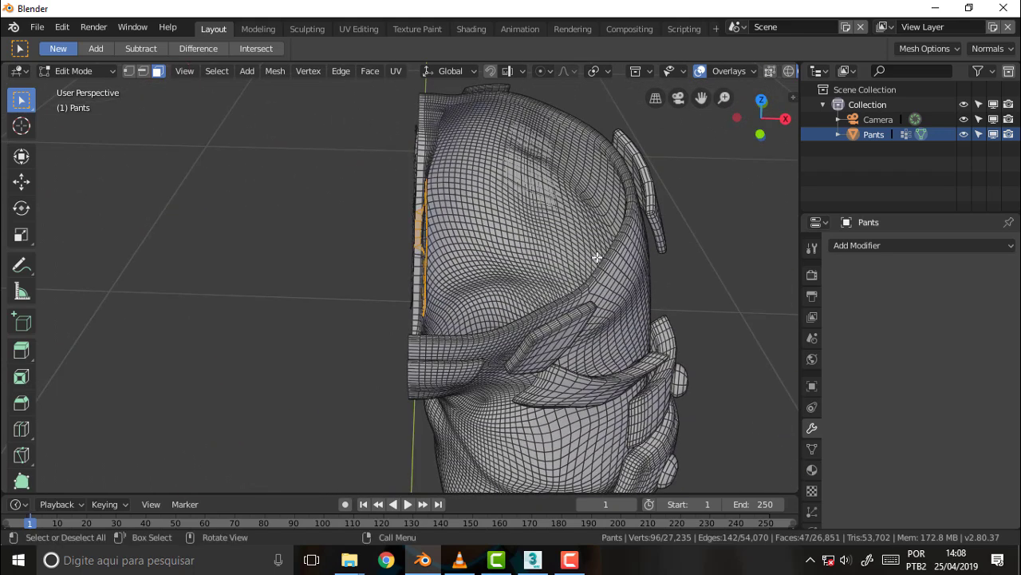
pyautogui.moveTo(474, 225); pyautogui.dragTo(523, 234, button='middle')
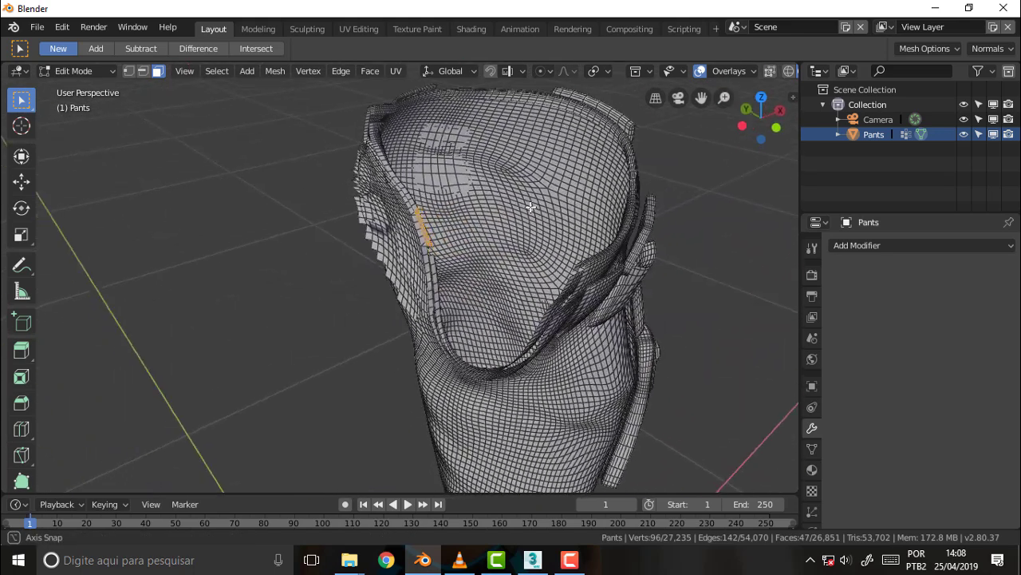
pyautogui.press('x')
pyautogui.click(479, 233)
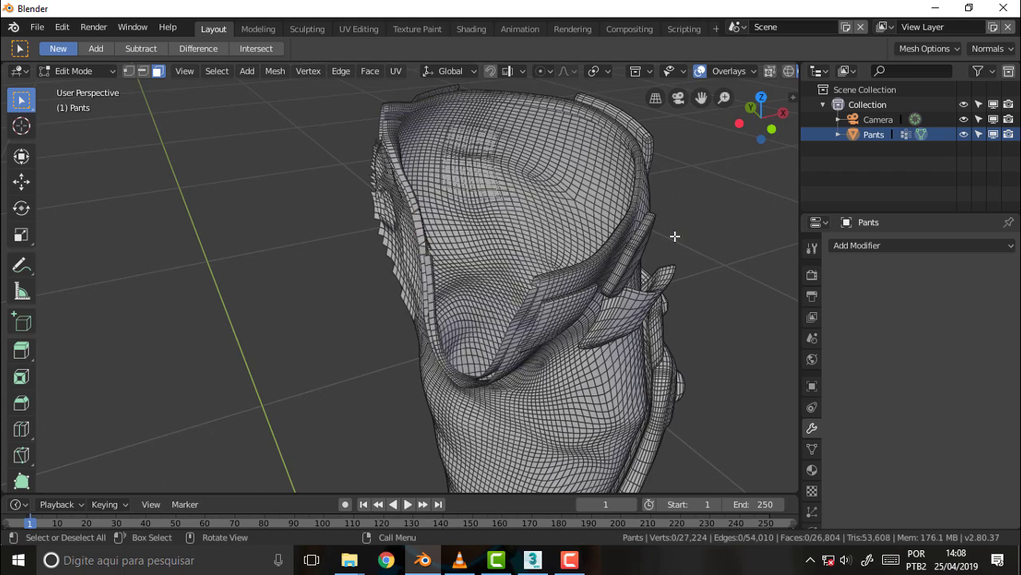
# Step: Select the connected 296-face inner lining strip and delete its faces
pyautogui.moveTo(675, 232)
pyautogui.mouseDown(button='middle')
pyautogui.moveTo(767, 258)
pyautogui.moveTo(270, 173)
pyautogui.mouseUp(button='middle')
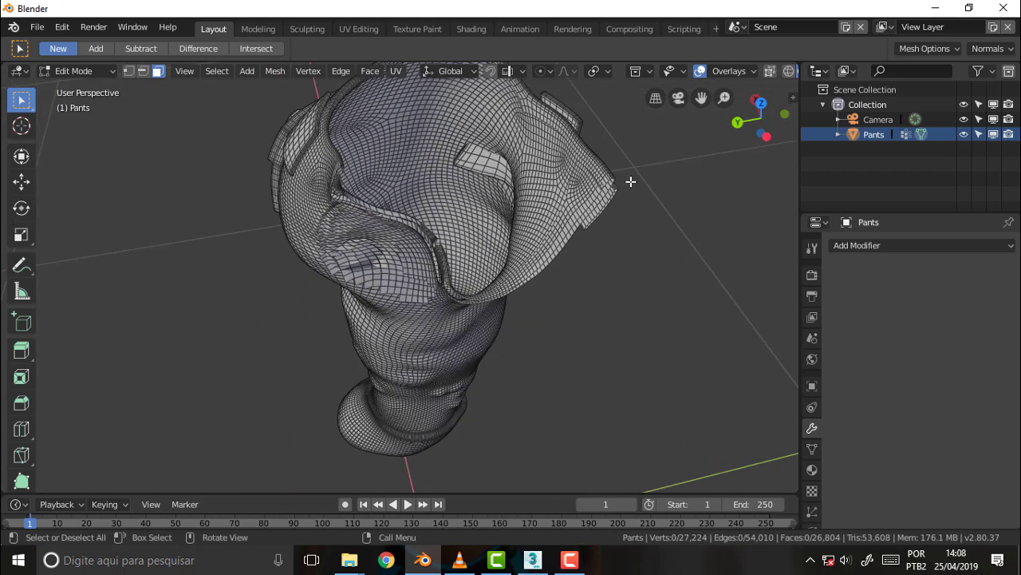
pyautogui.click(570, 195)
pyautogui.hotkey('ctrl', 'l')
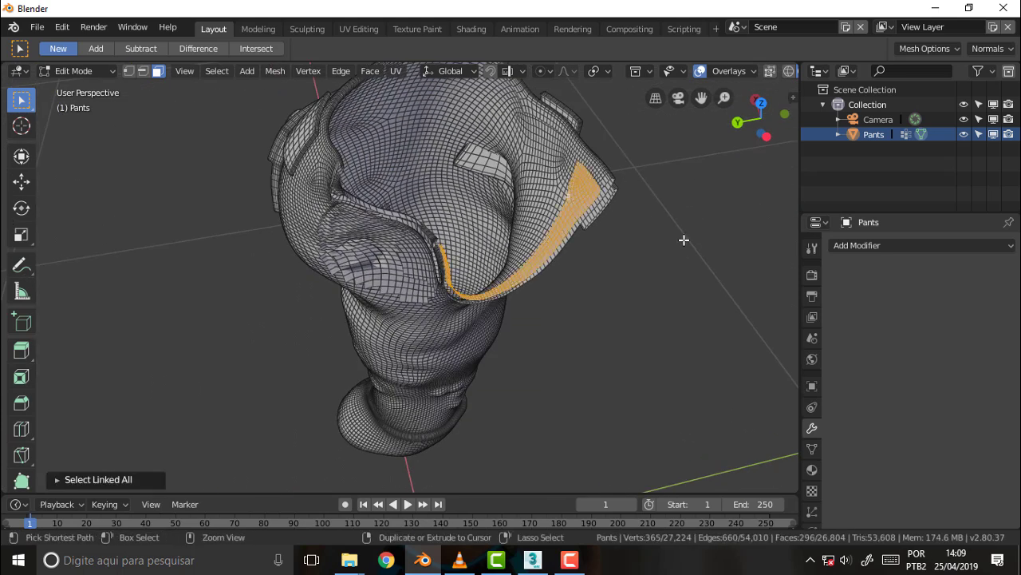
pyautogui.moveTo(582, 300)
pyautogui.mouseDown(button='middle')
pyautogui.moveTo(363, 312)
pyautogui.moveTo(396, 308)
pyautogui.mouseUp(button='middle')
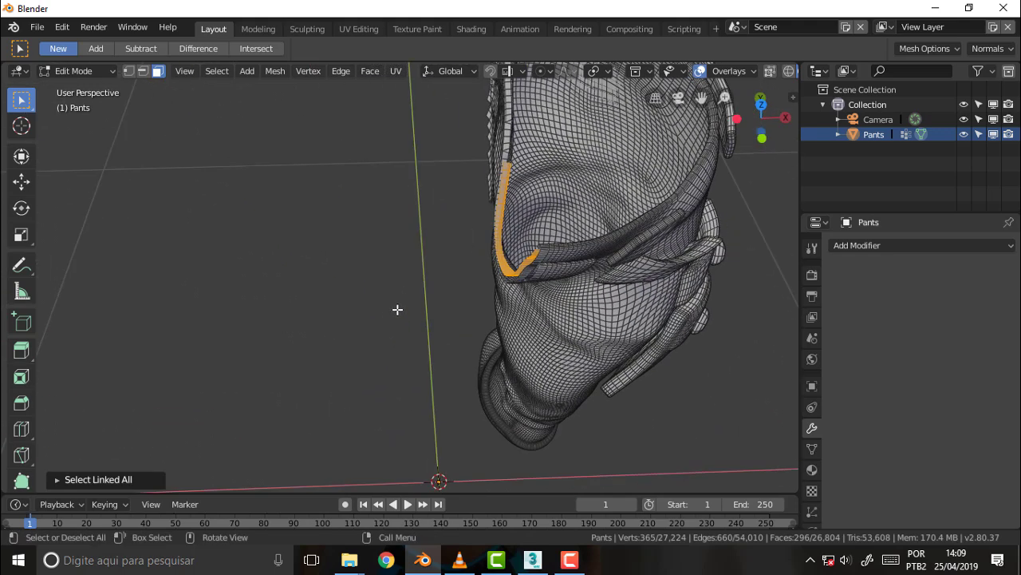
pyautogui.press('x')
pyautogui.click(355, 304)
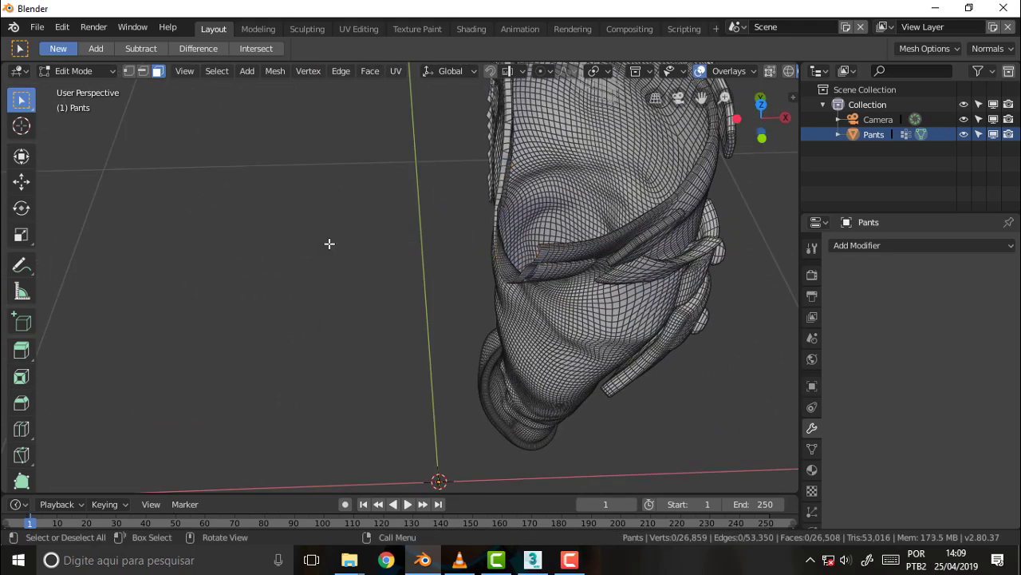
pyautogui.moveTo(338, 189); pyautogui.dragTo(260, 183, button='middle')
pyautogui.scroll(2, 260, 184)
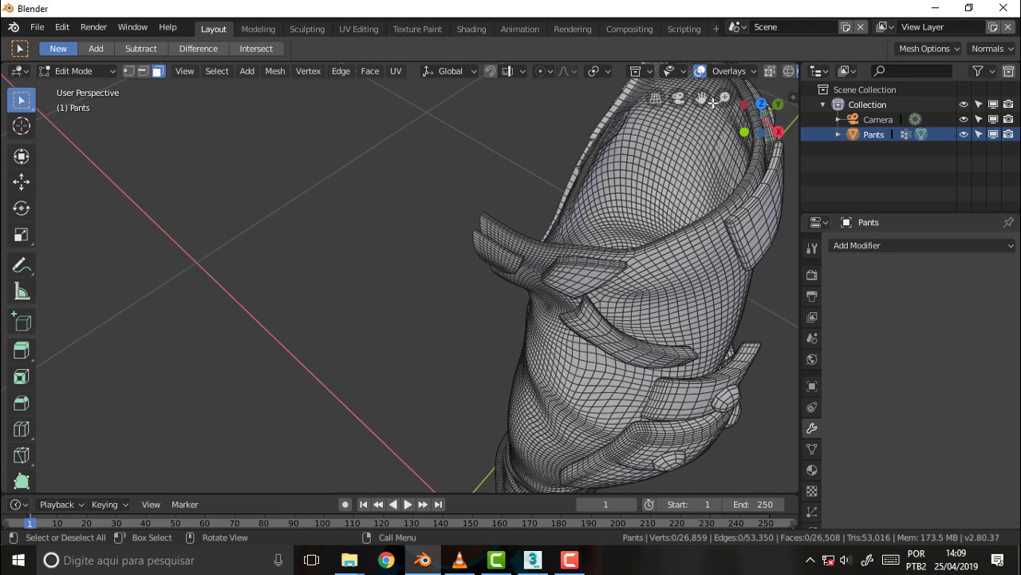
pyautogui.moveTo(702, 97); pyautogui.dragTo(438, 104)
pyautogui.moveTo(585, 173); pyautogui.dragTo(591, 177)
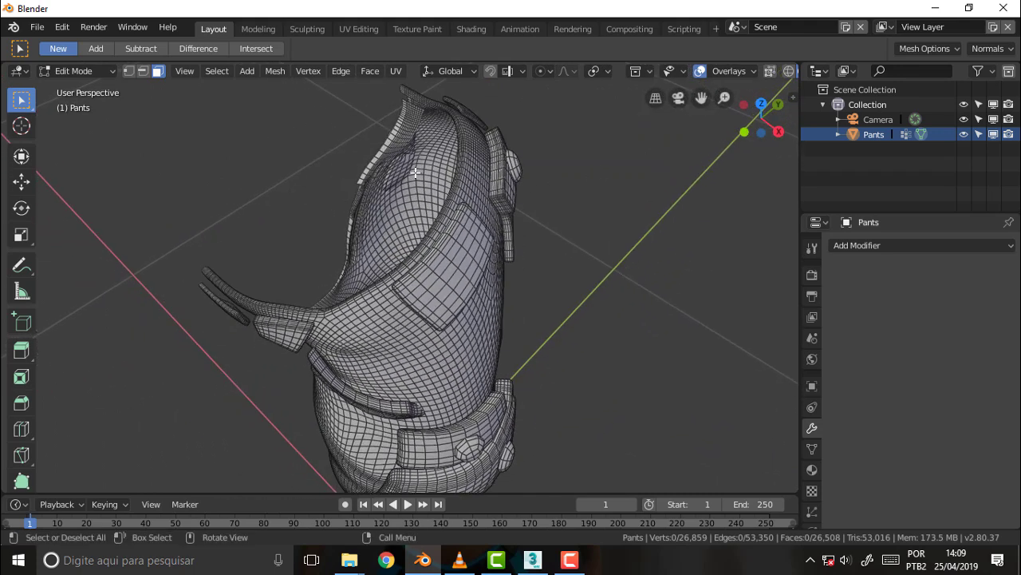
pyautogui.moveTo(617, 198)
pyautogui.mouseDown(button='middle')
pyautogui.moveTo(604, 199)
pyautogui.moveTo(615, 183)
pyautogui.moveTo(604, 183)
pyautogui.moveTo(602, 241)
pyautogui.moveTo(513, 242)
pyautogui.moveTo(365, 192)
pyautogui.moveTo(656, 190)
pyautogui.moveTo(721, 127)
pyautogui.mouseUp(button='middle')
pyautogui.moveTo(700, 97); pyautogui.dragTo(584, 176)
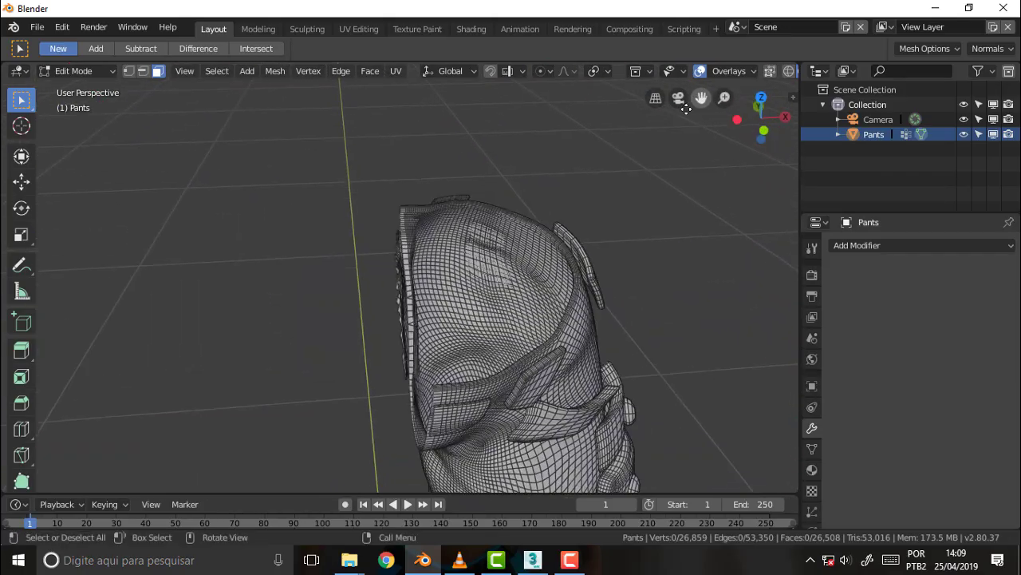
pyautogui.scroll(5, 584, 176)
pyautogui.moveTo(584, 177)
pyautogui.mouseDown(button='middle')
pyautogui.moveTo(575, 178)
pyautogui.moveTo(729, 124)
pyautogui.mouseUp(button='middle')
pyautogui.scroll(-4, 691, 176)
pyautogui.moveTo(691, 175)
pyautogui.mouseDown(button='middle')
pyautogui.moveTo(662, 191)
pyautogui.moveTo(589, 189)
pyautogui.moveTo(682, 118)
pyautogui.mouseUp(button='middle')
pyautogui.moveTo(700, 98); pyautogui.dragTo(501, 305)
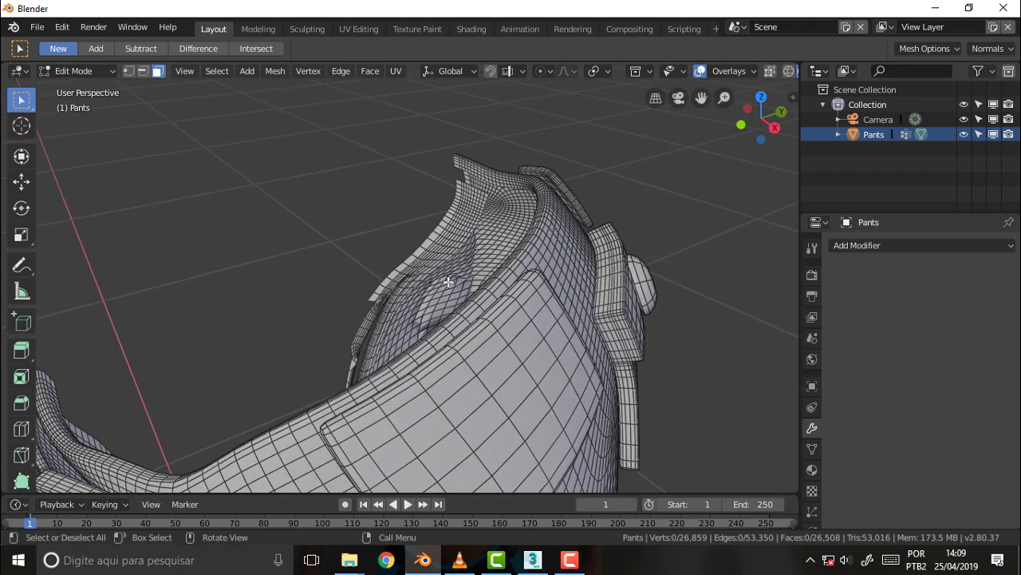
pyautogui.moveTo(297, 301)
pyautogui.mouseDown(button='middle')
pyautogui.moveTo(427, 284)
pyautogui.moveTo(268, 283)
pyautogui.moveTo(371, 431)
pyautogui.moveTo(243, 358)
pyautogui.mouseUp(button='middle')
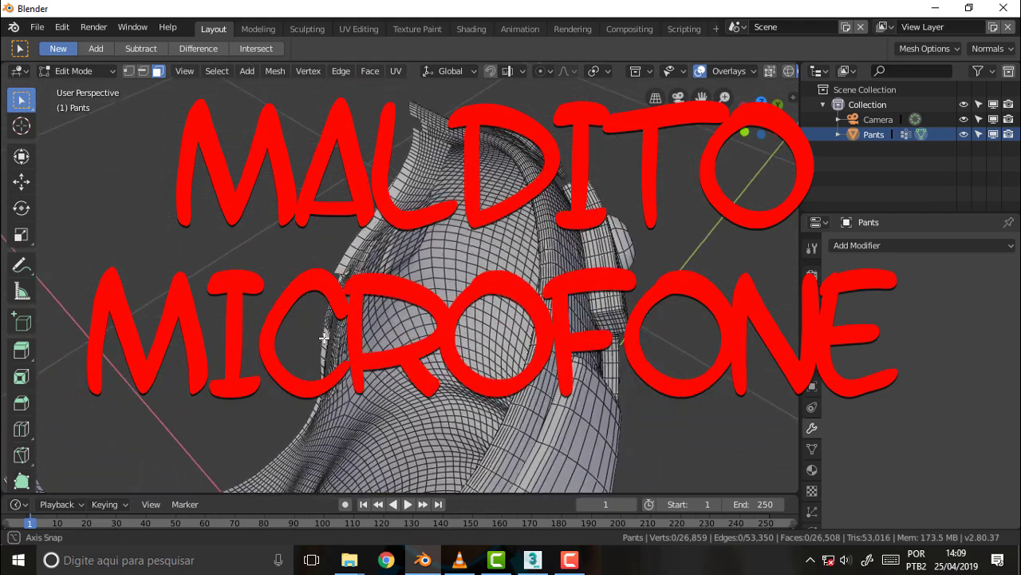
pyautogui.moveTo(375, 319); pyautogui.dragTo(332, 311, button='middle')
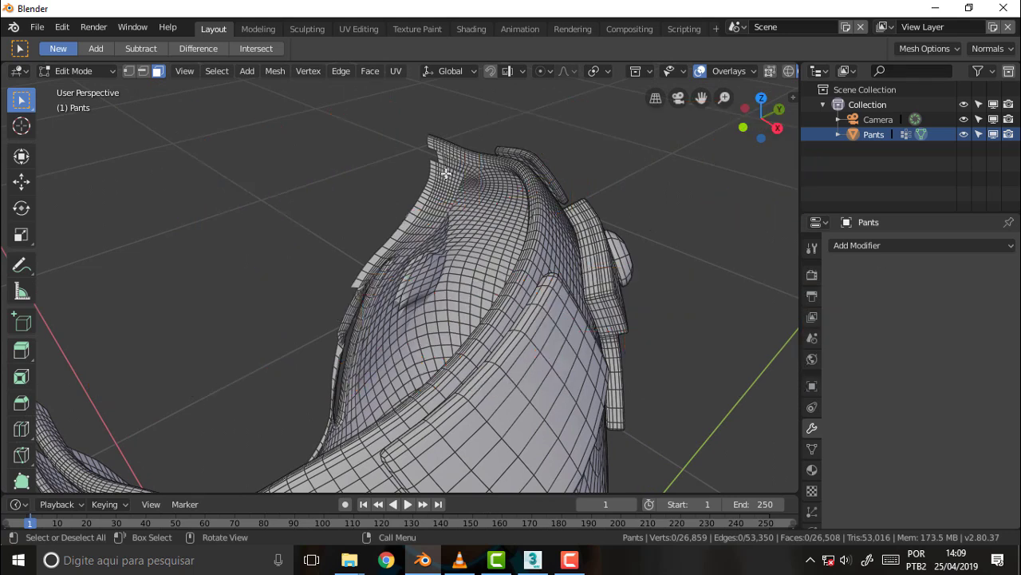
pyautogui.scroll(4, 446, 172)
pyautogui.scroll(-4, 446, 174)
# Step: Delete the 19-face loop near the top edge of the leg, leaving 26,489 faces
pyautogui.keyDown('alt'); pyautogui.click(445, 174); pyautogui.keyUp('alt')
pyautogui.press('x')
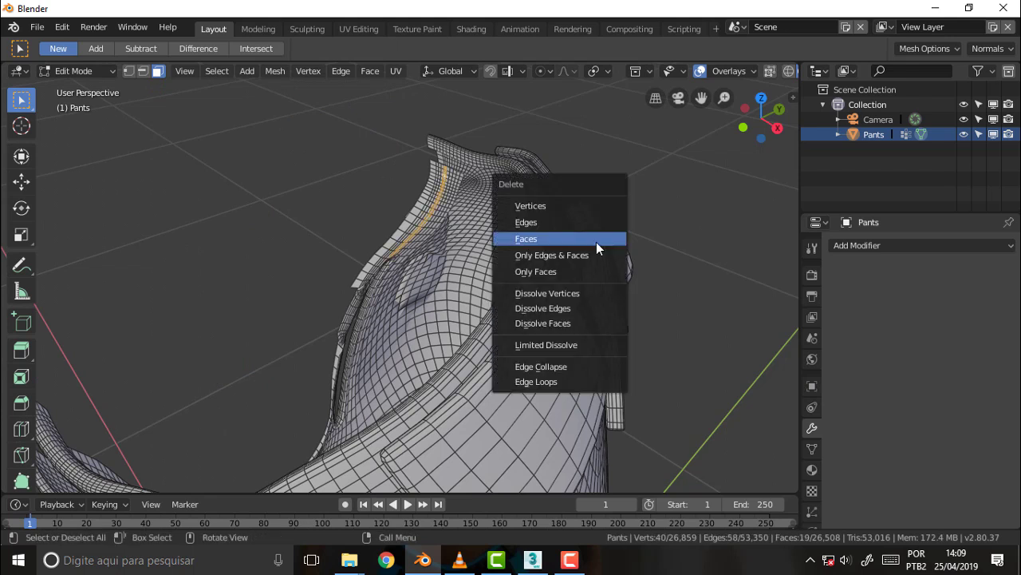
pyautogui.click(561, 243)
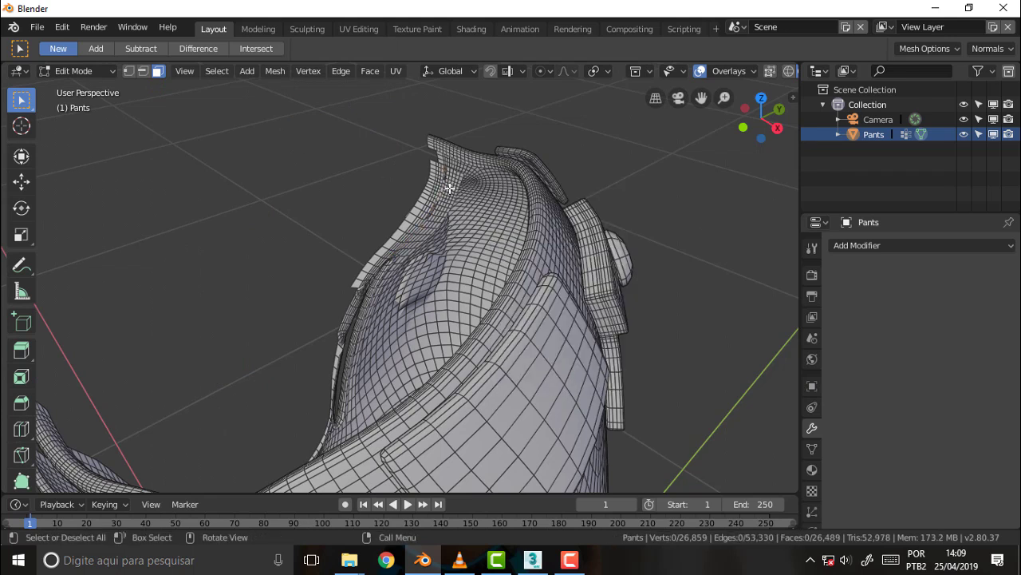